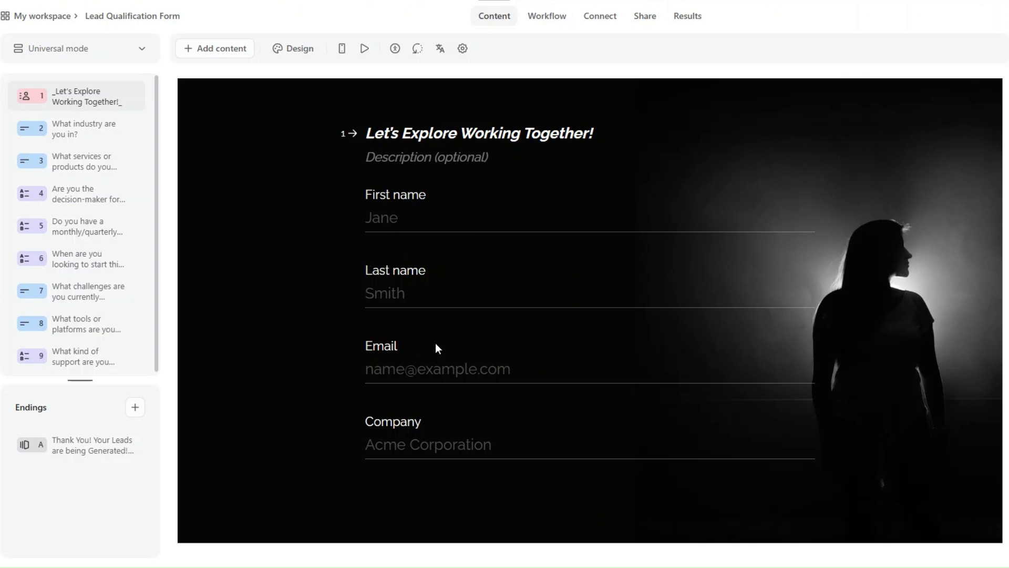
- Review questions 2 through 9 of the Lead Qualification Form and their answer choices
click(75, 130)
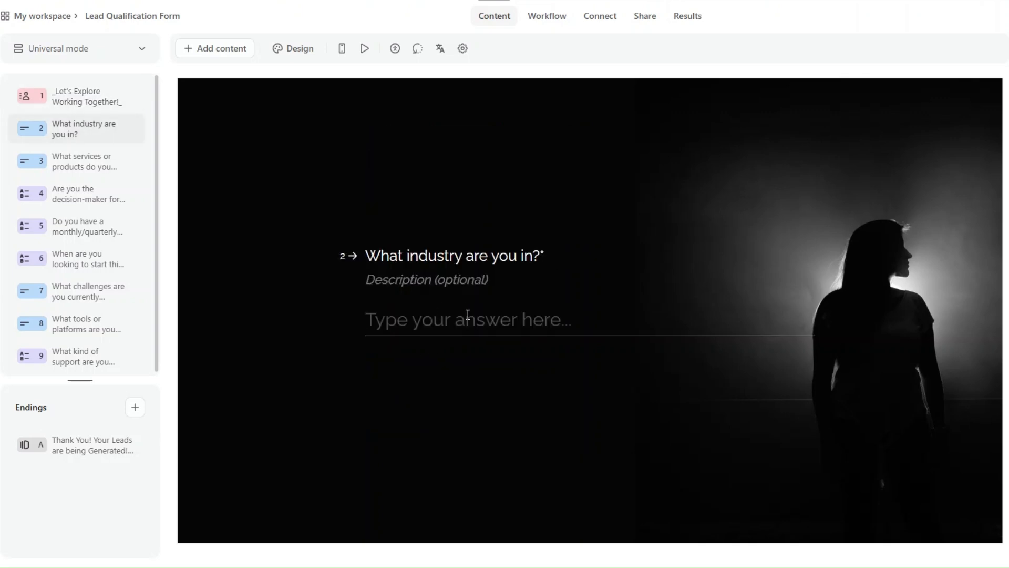
click(115, 164)
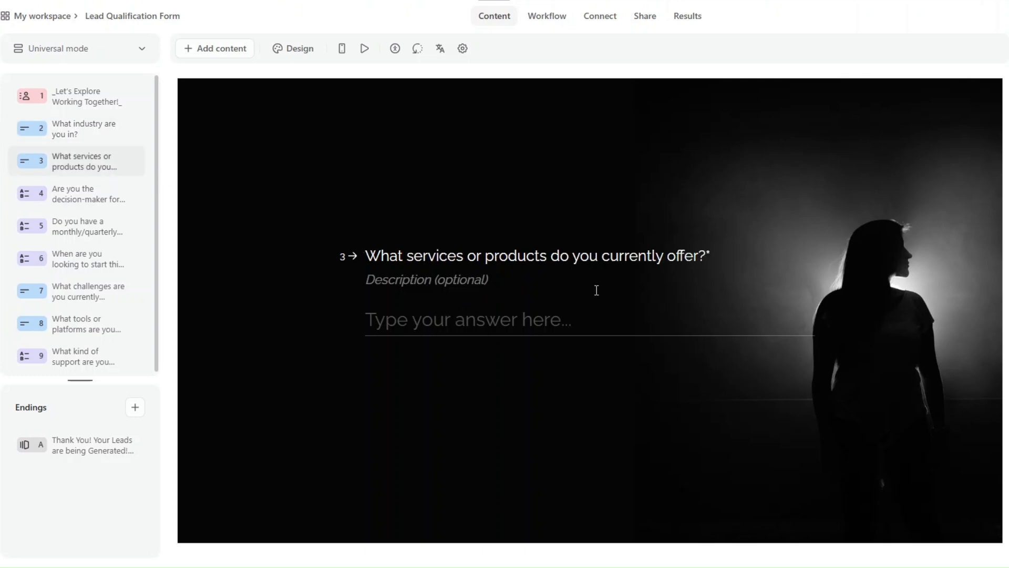
click(72, 203)
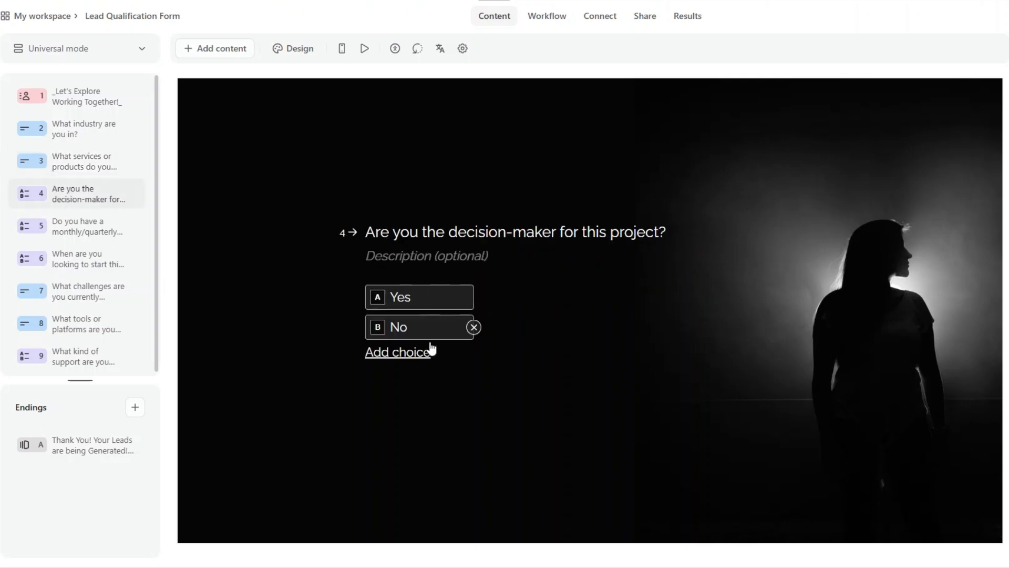
click(78, 231)
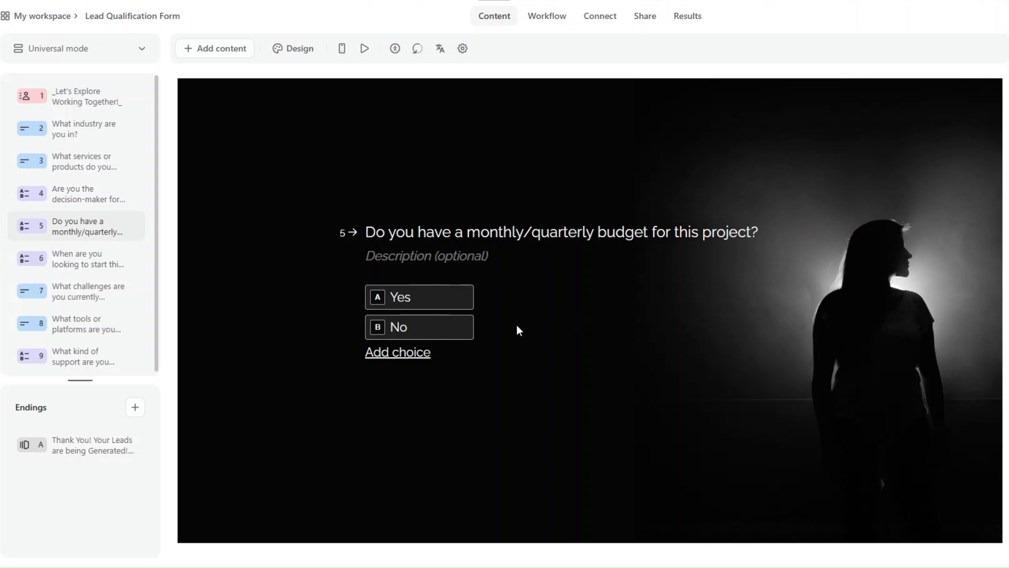
click(105, 257)
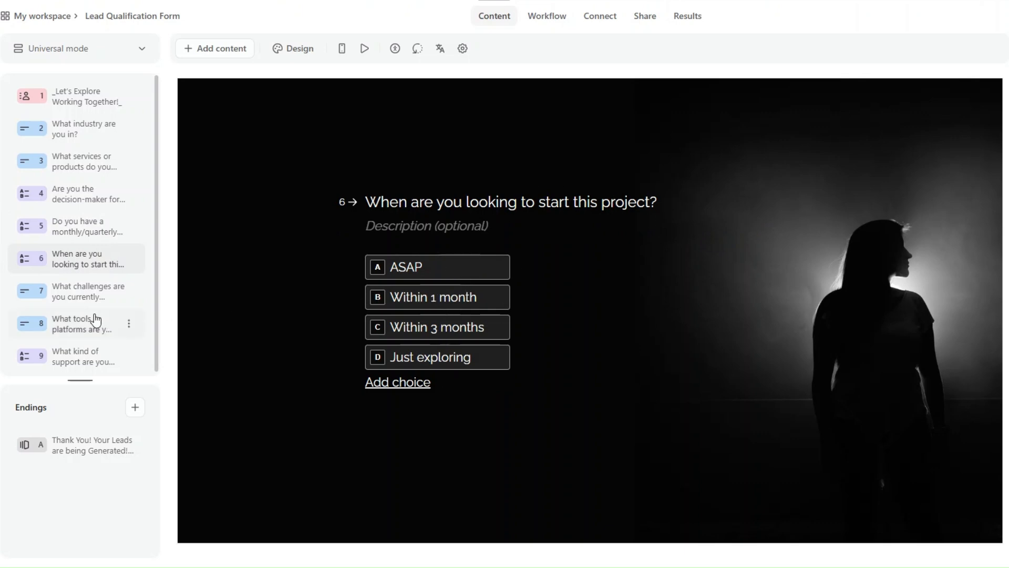
click(89, 297)
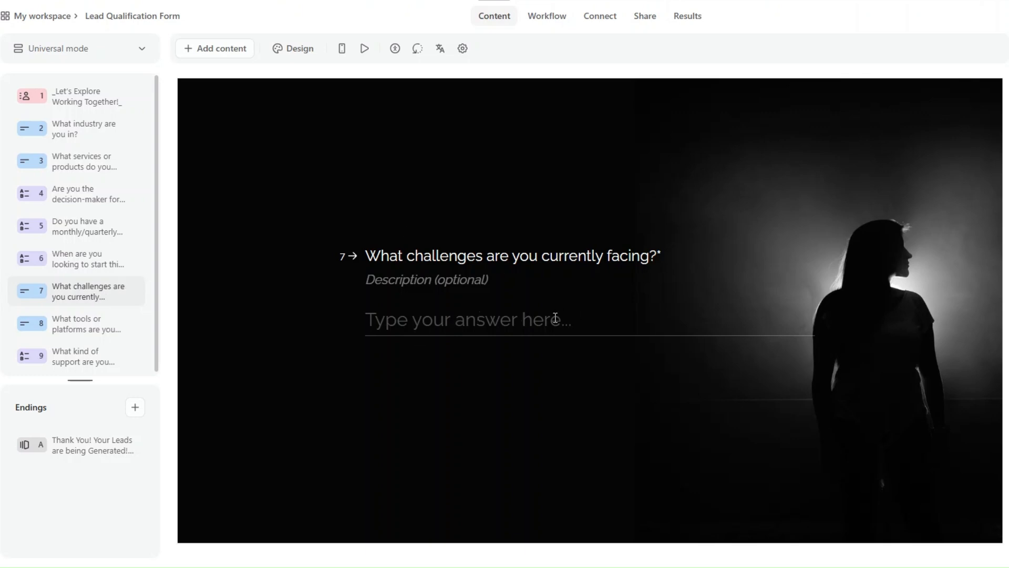
click(108, 333)
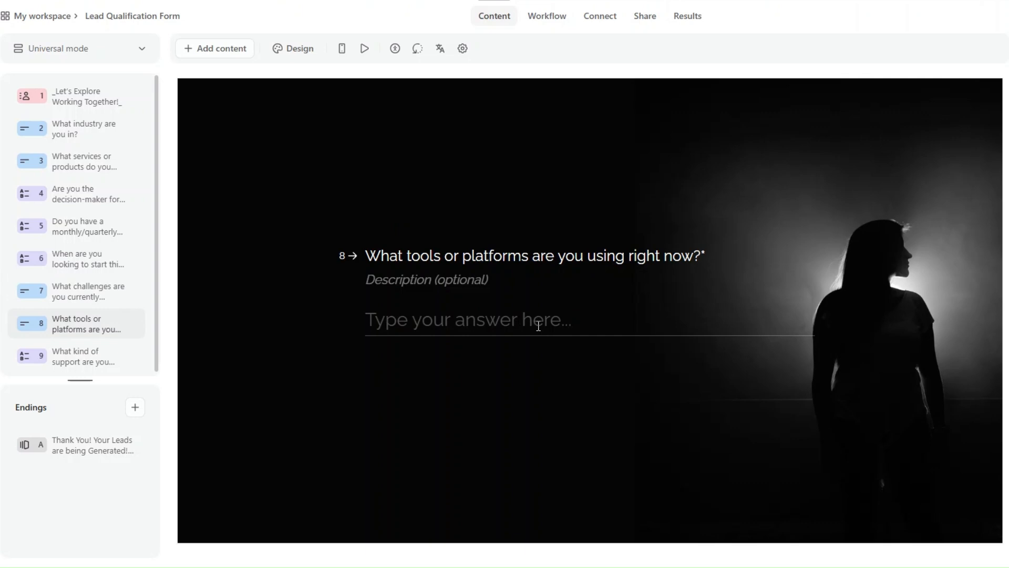
click(100, 358)
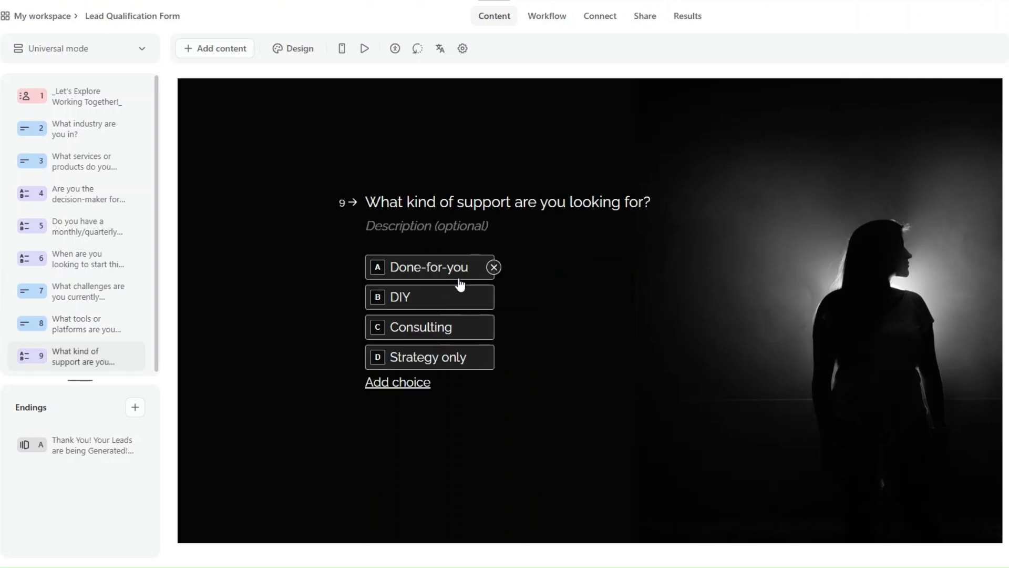
scroll(71, 282, down, 1)
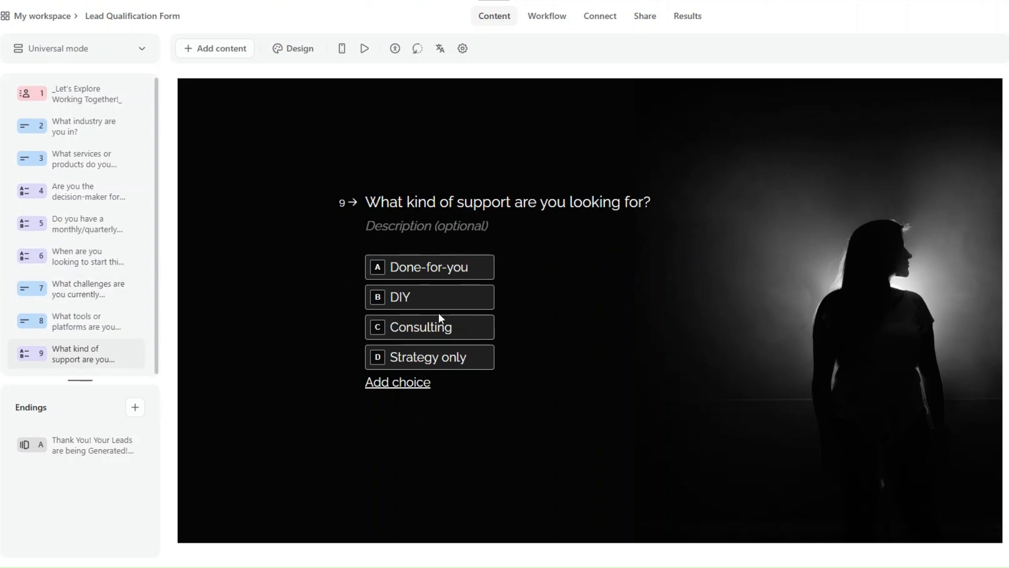
- Switch to Make and add the non-instant Typeform Watch Responses module as the trigger of the Lead Qualification Automation scenario
mouse_move(491, 374)
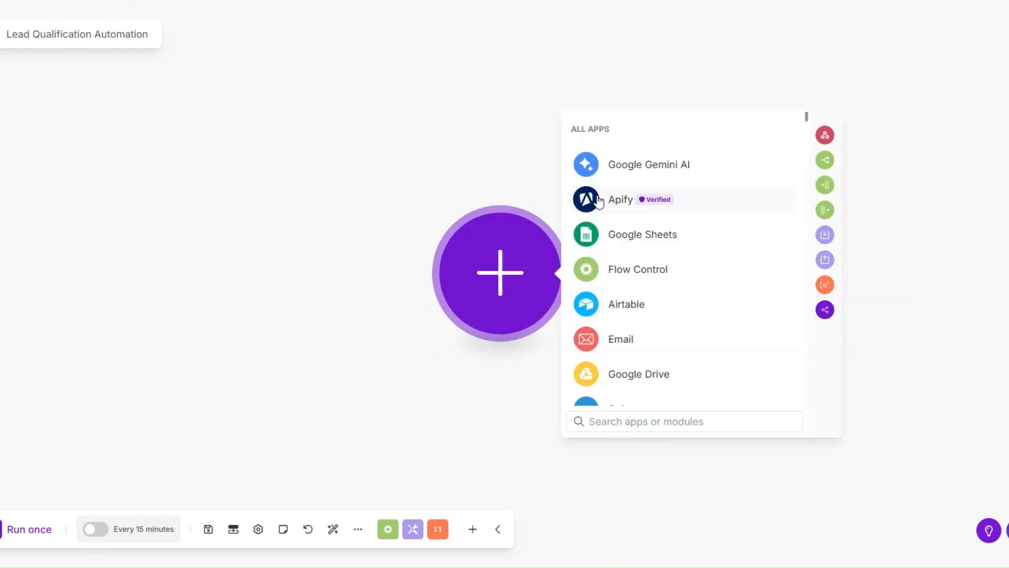
drag(517, 283, 408, 284)
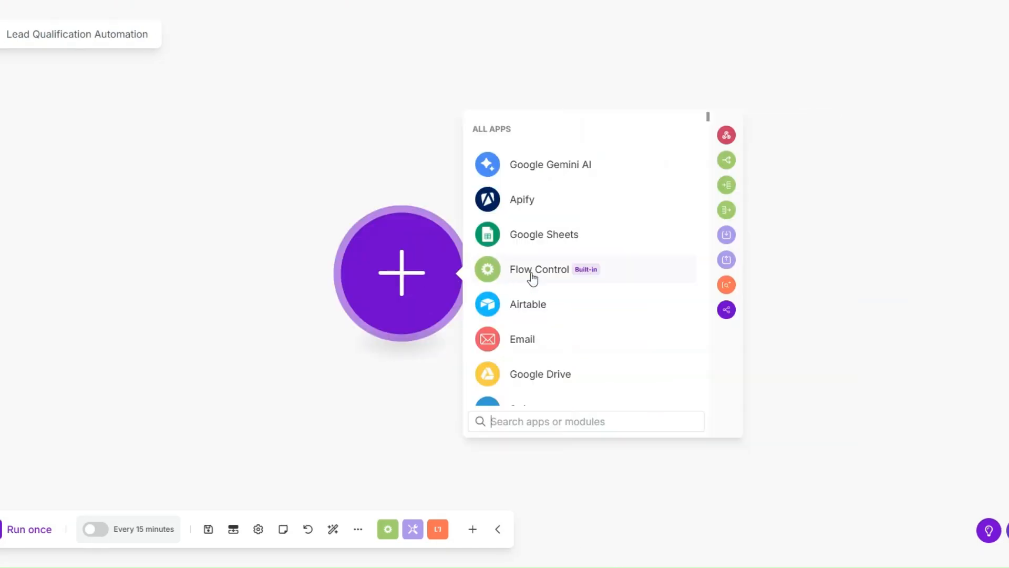
text(ty)
click(536, 132)
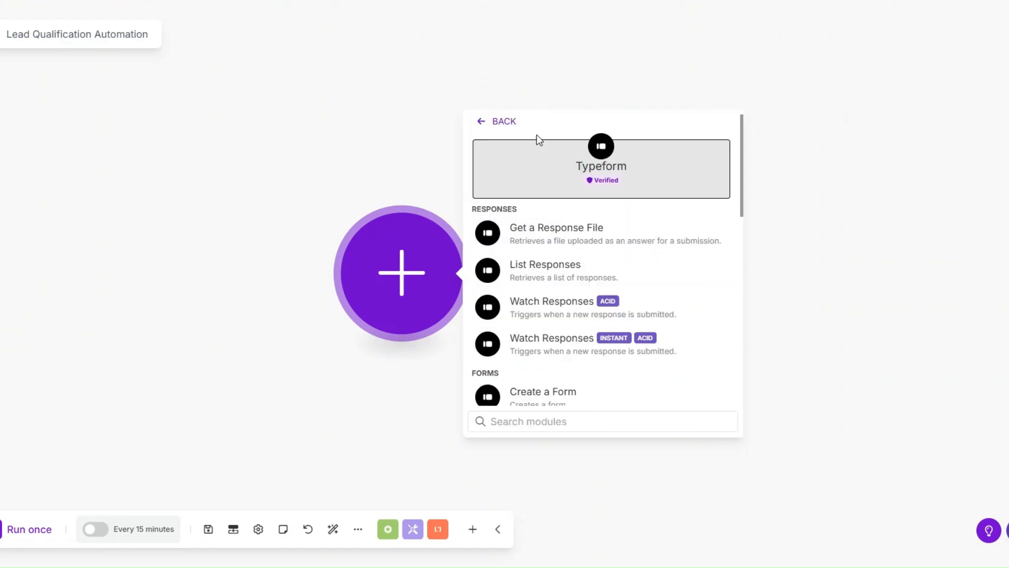
drag(421, 284, 363, 273)
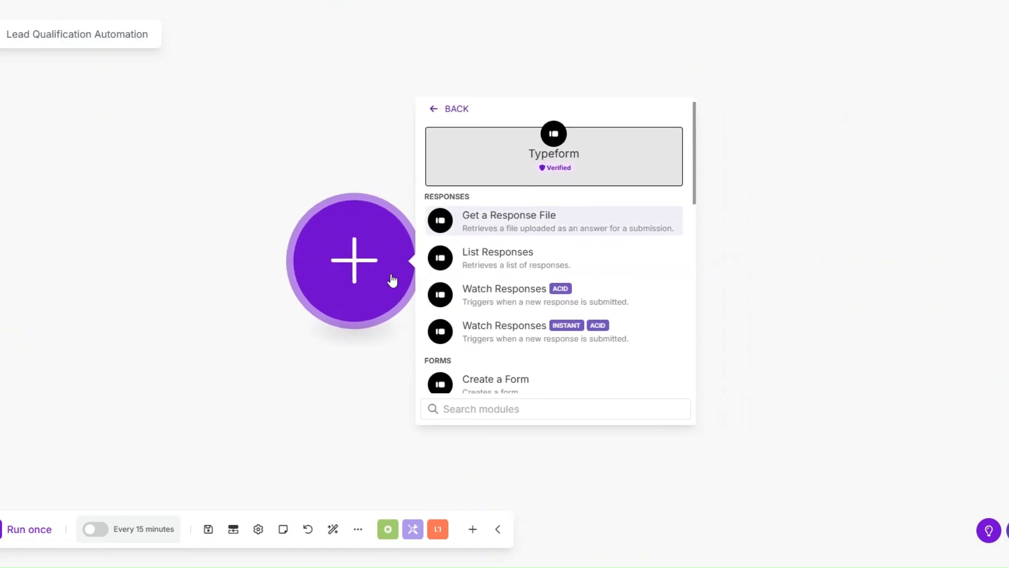
scroll(542, 294, down, 2)
scroll(541, 295, up, 2)
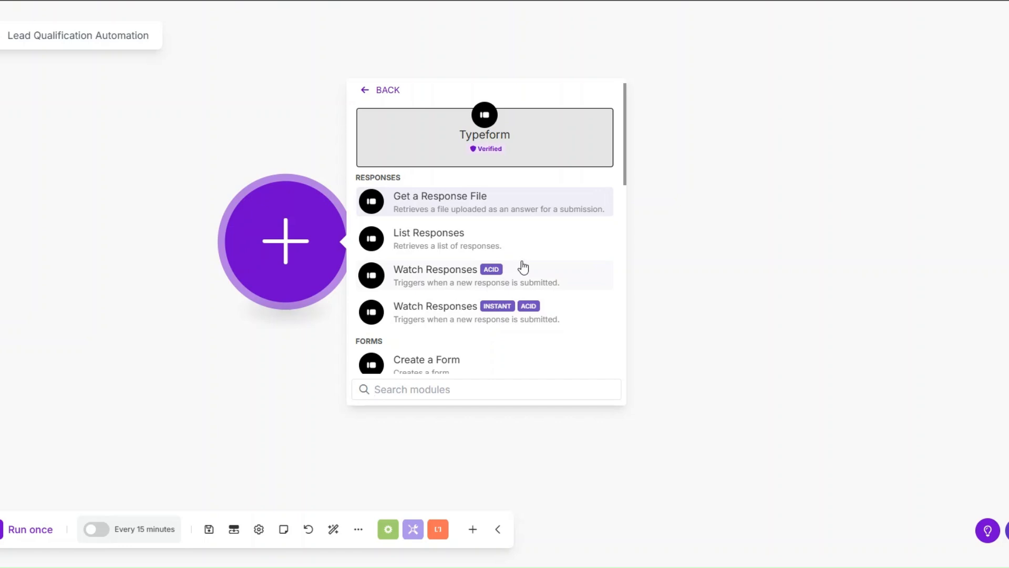
click(461, 276)
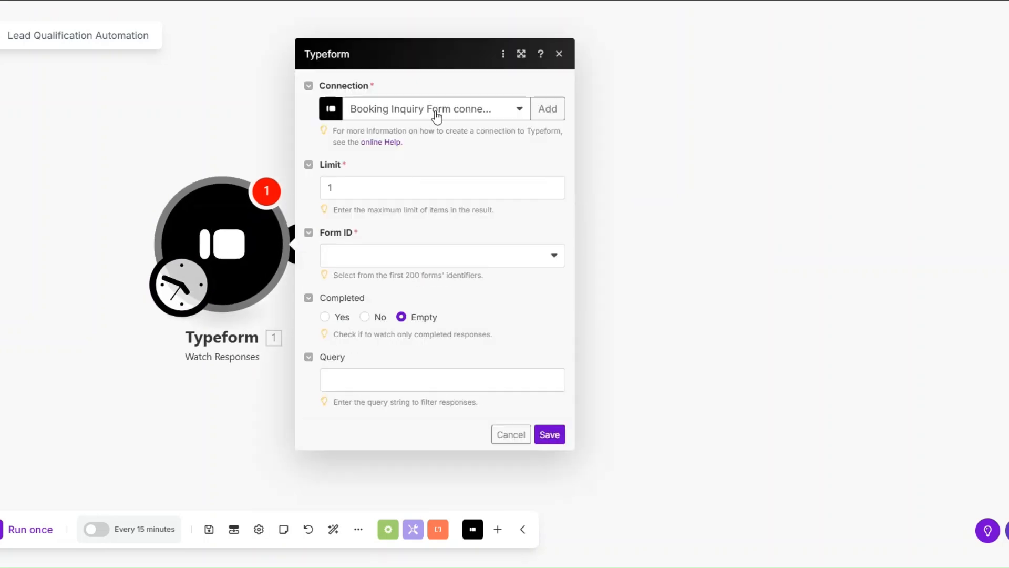
- Configure the trigger with My Typeform connection, a limit of 1 and the Lead Qualification Form, starting from now on
click(541, 110)
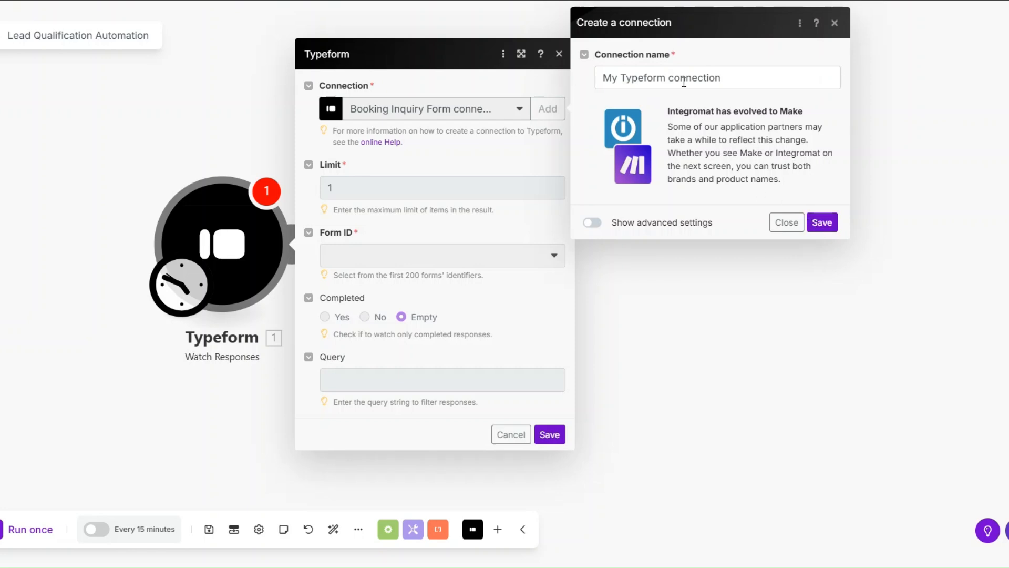
click(835, 24)
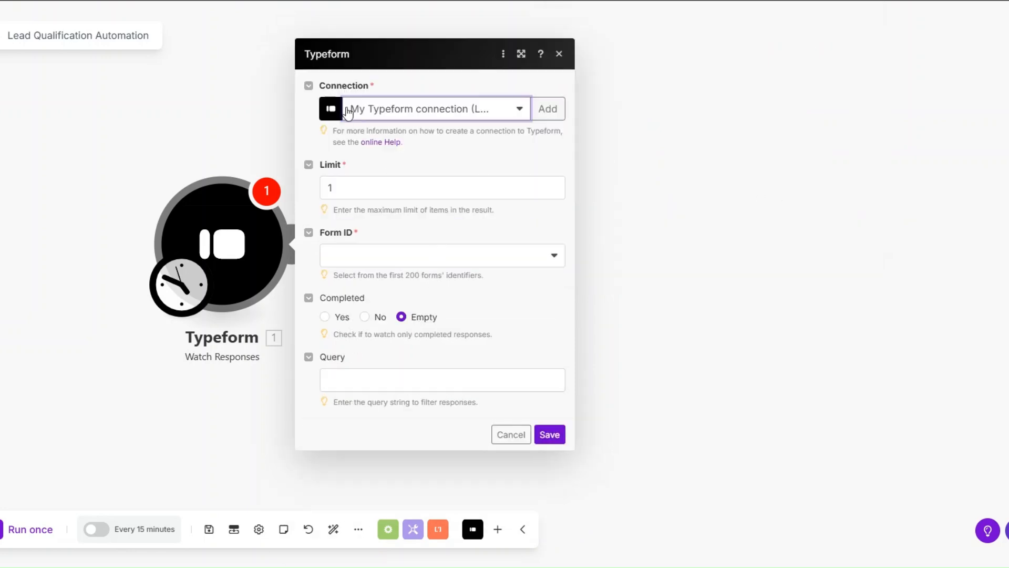
click(444, 188)
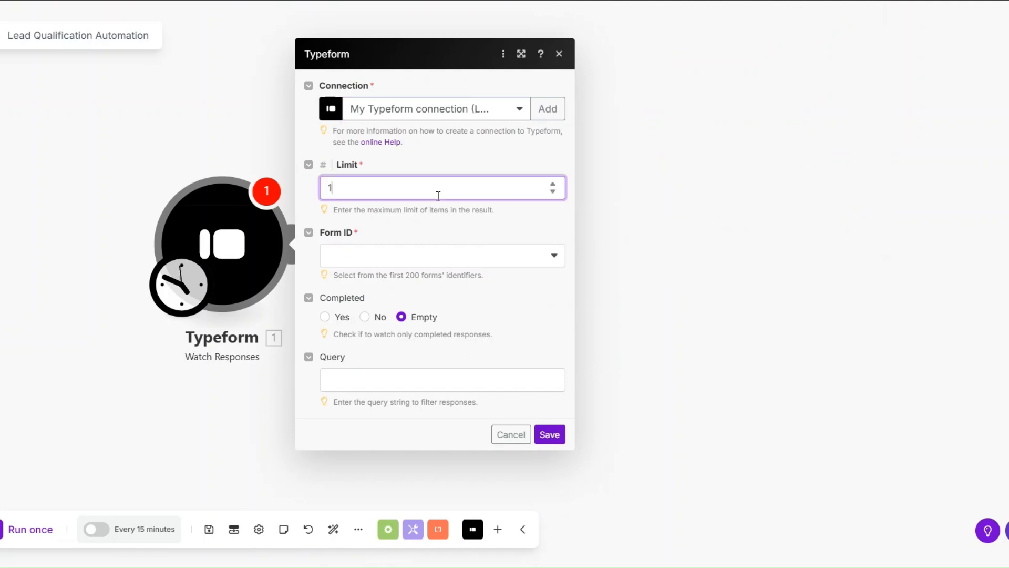
click(349, 260)
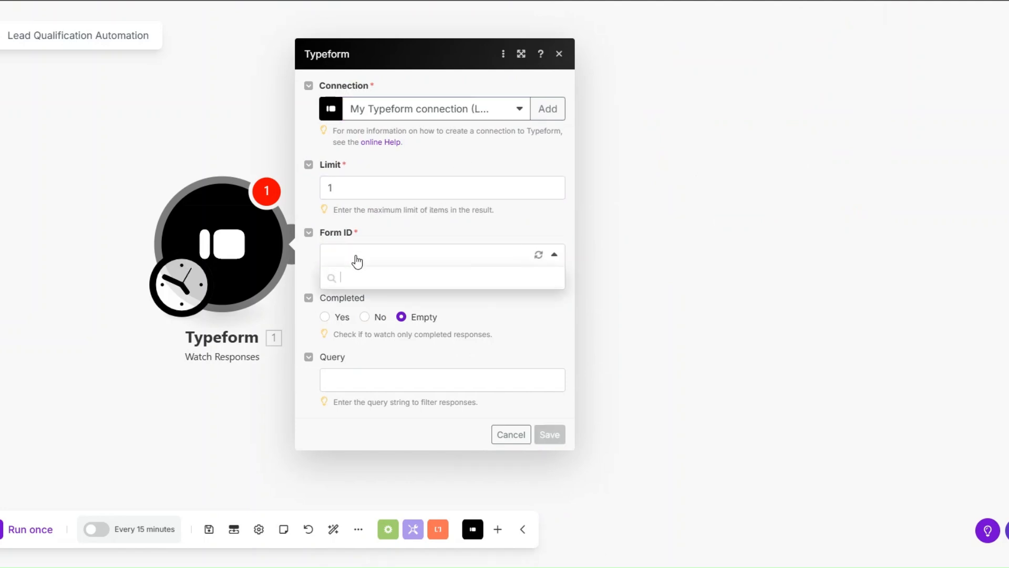
click(354, 302)
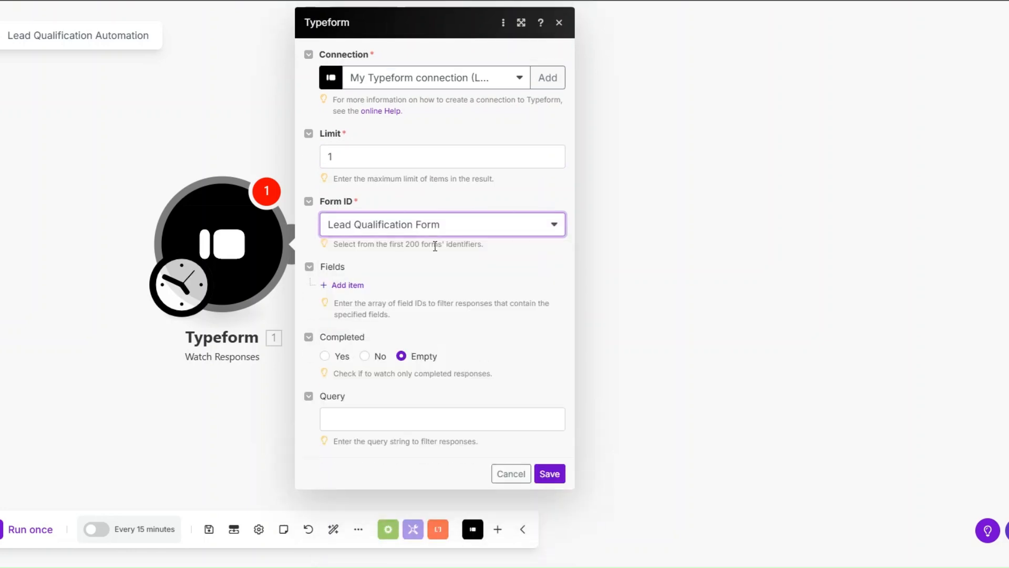
click(549, 474)
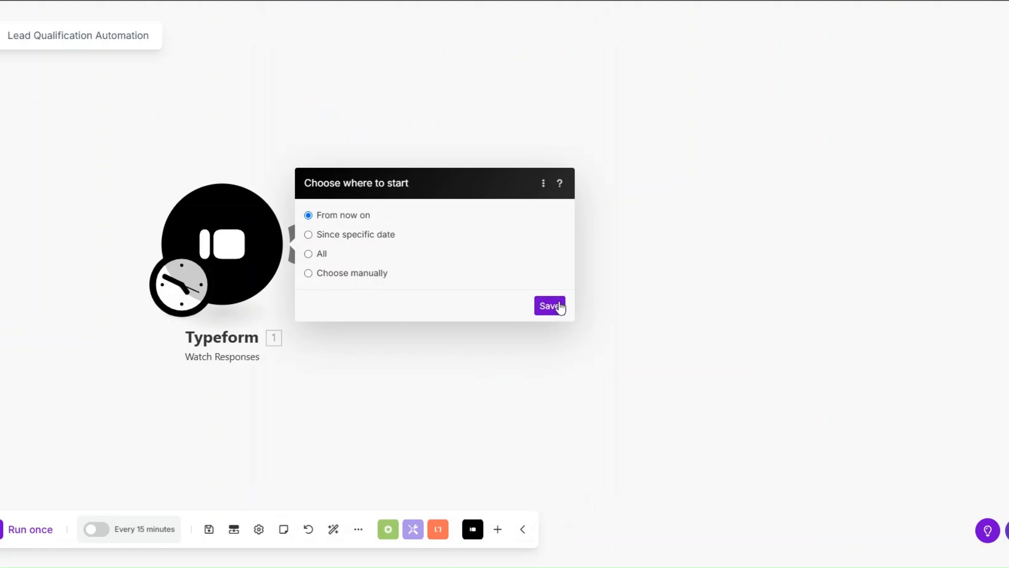
click(549, 306)
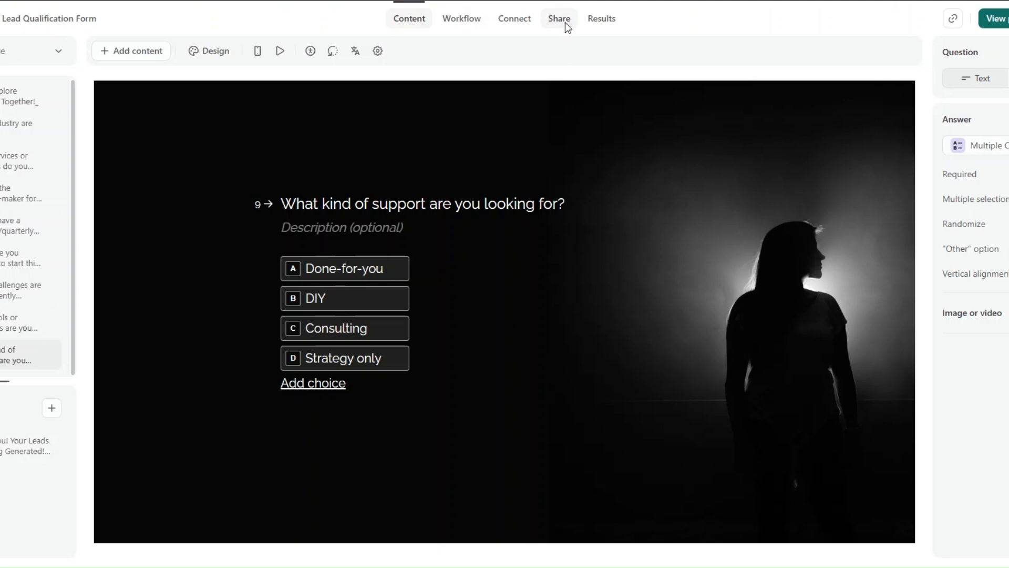
- Switch to Typeform, open the live Lead Qualification Form, and submit the contact's first name, last name, email and the company Annex
click(562, 23)
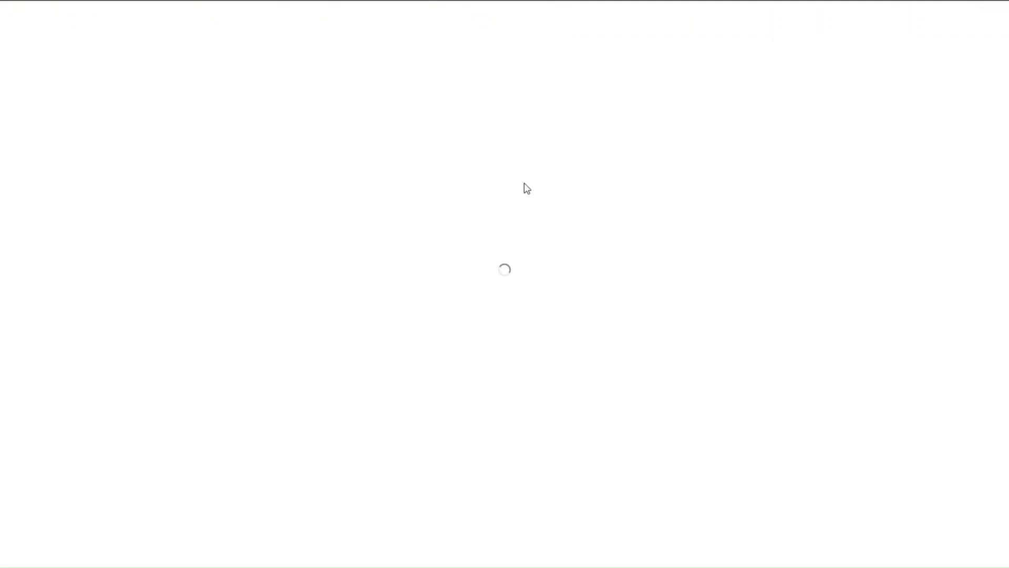
click(148, 61)
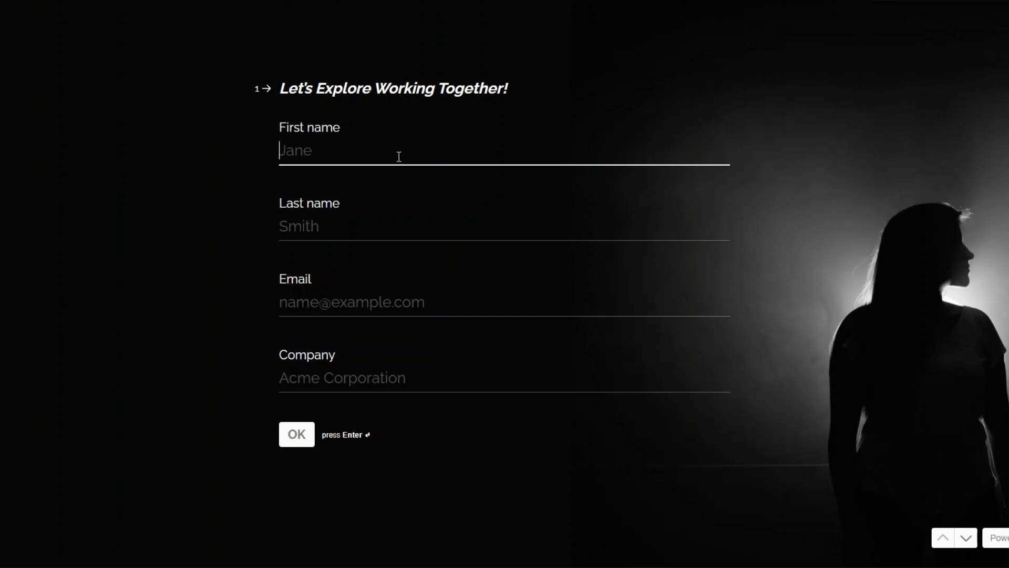
click(399, 158)
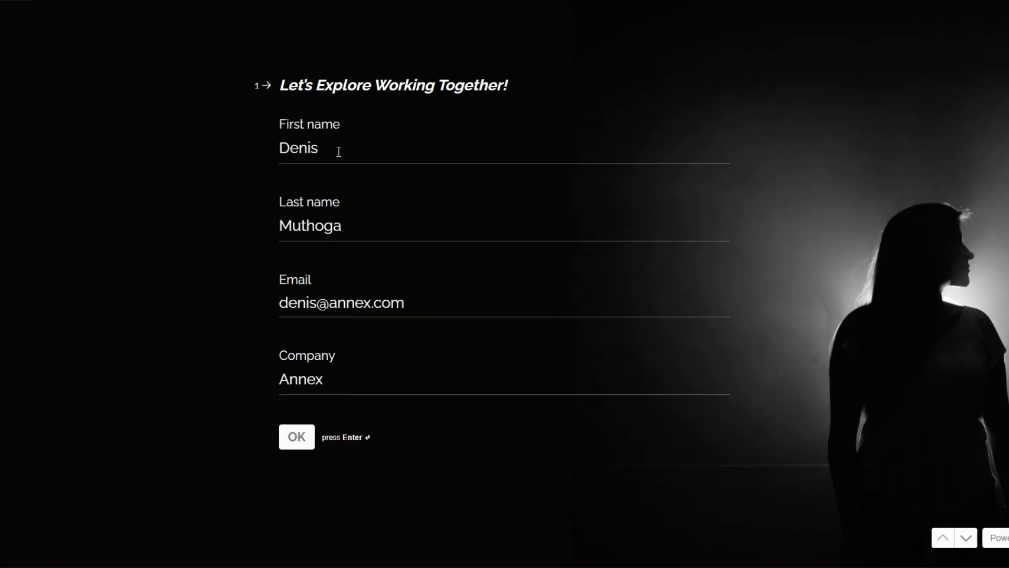
click(303, 442)
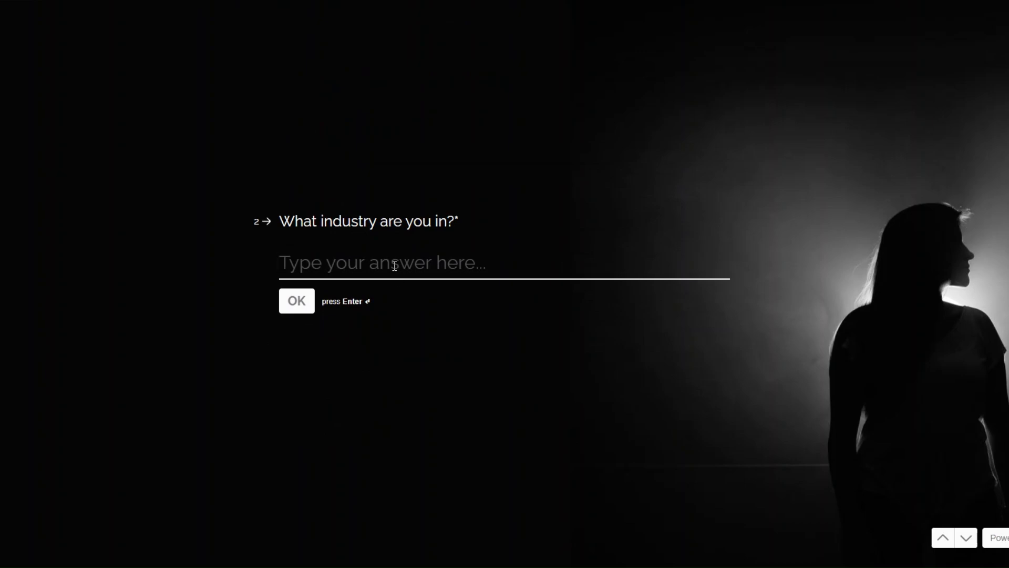
- Answer the industry question with "Automation" and the services or products question with "Automation Services"
text(Aut)
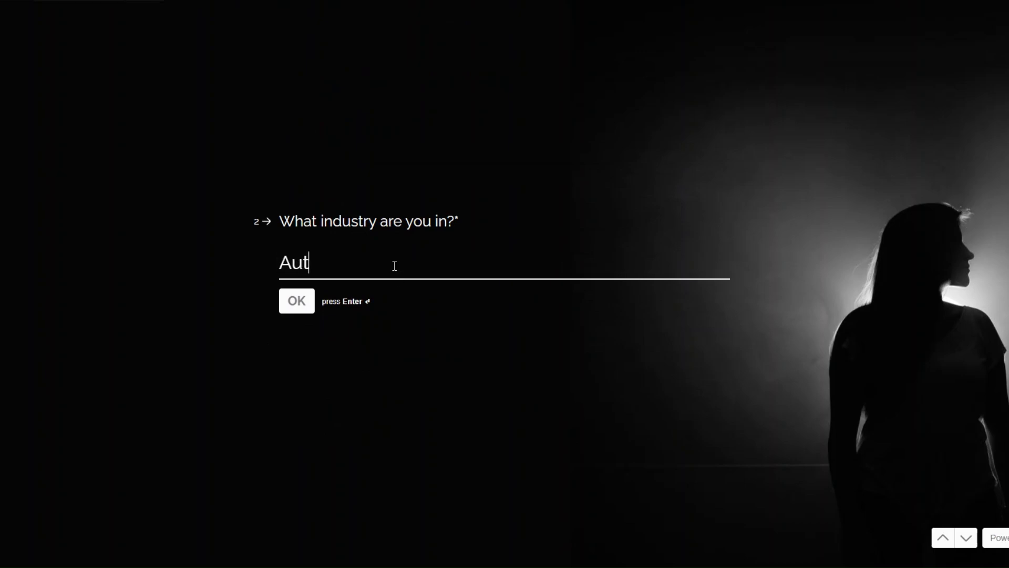
text(omation)
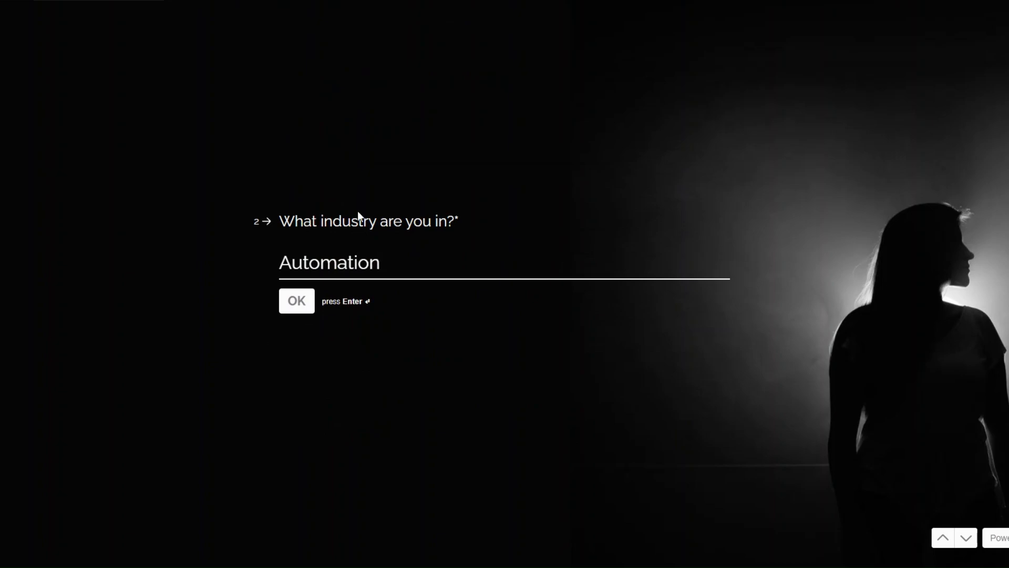
click(298, 302)
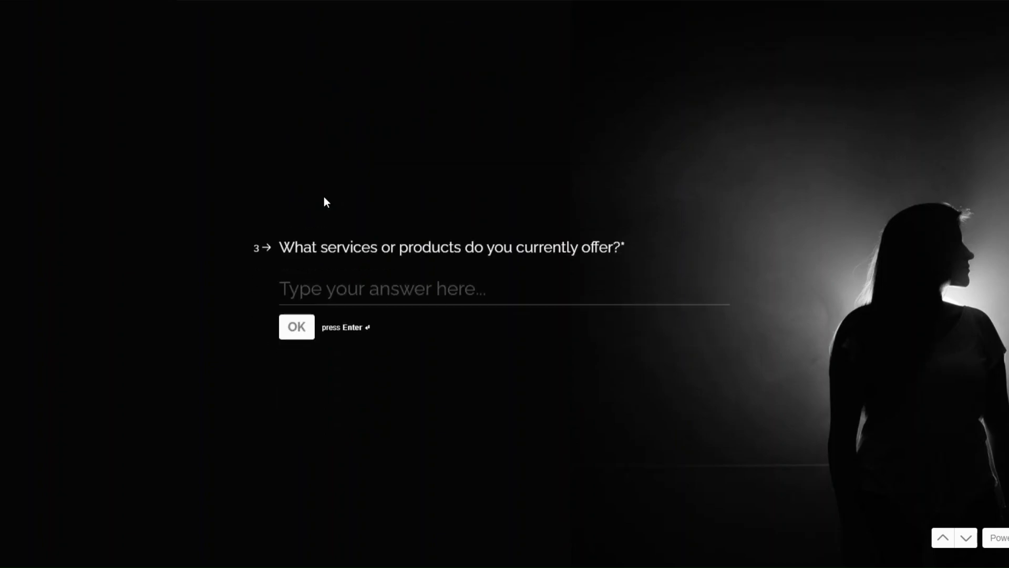
text(Au)
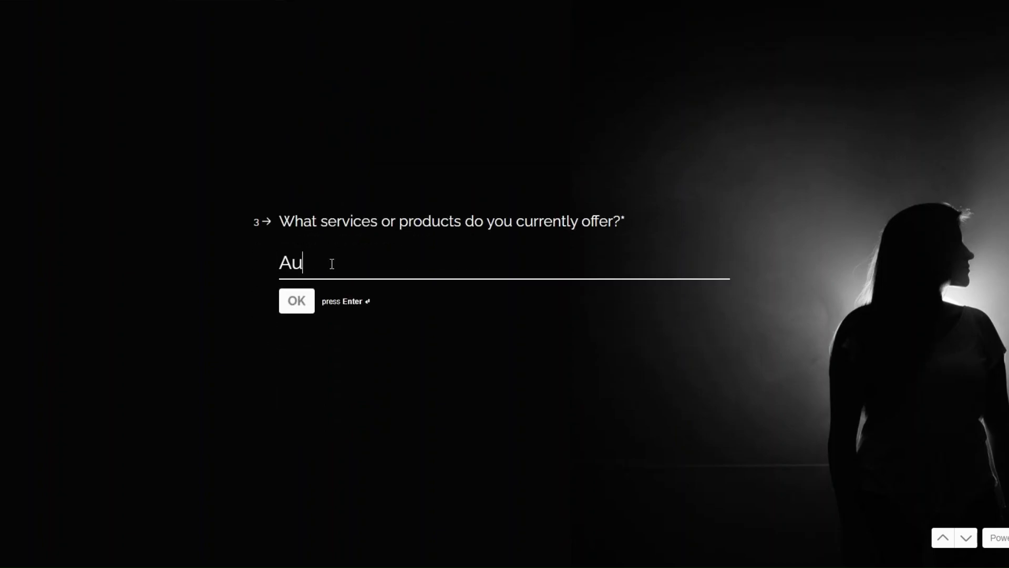
text(tomation Services)
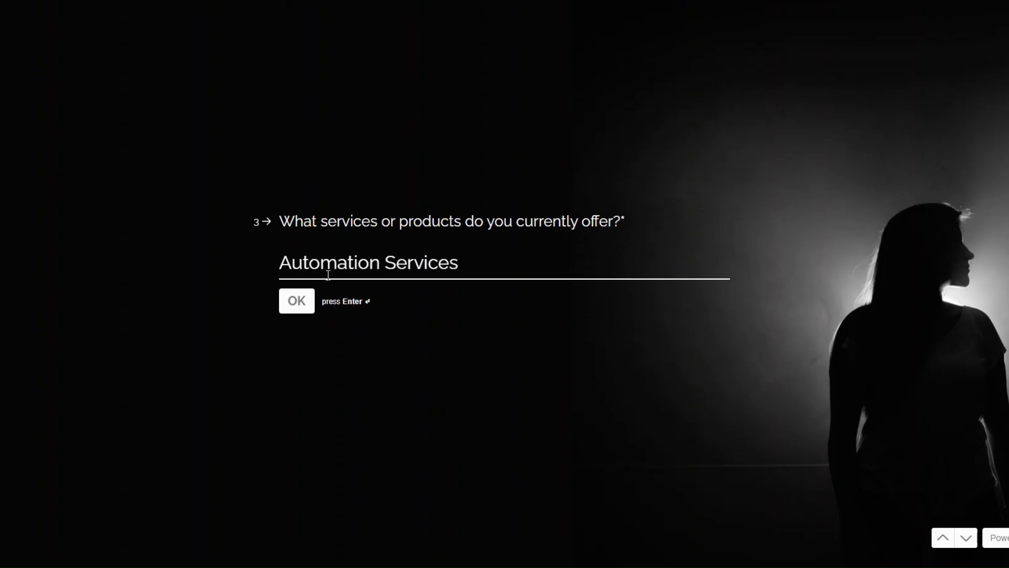
click(306, 305)
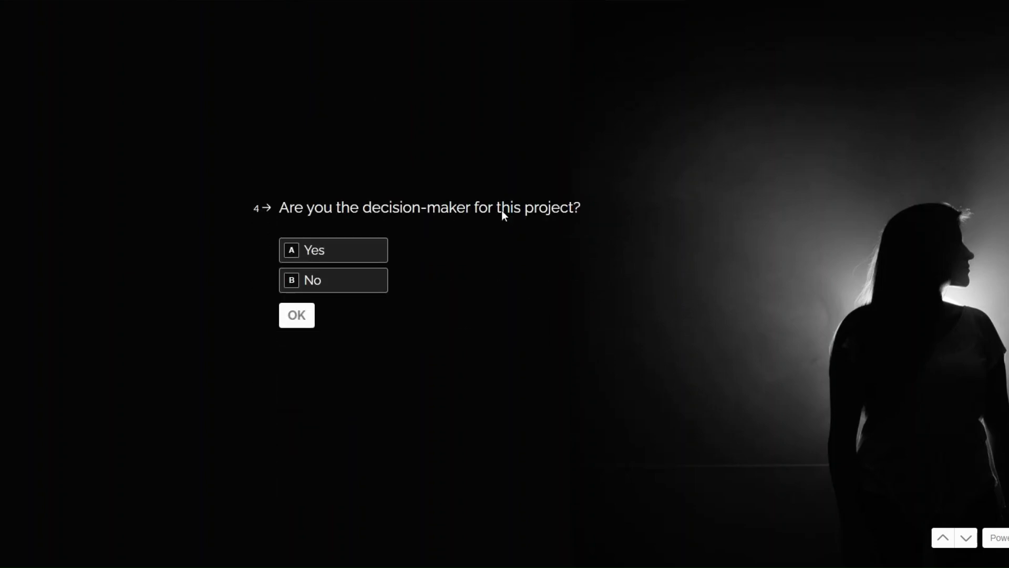
- Answer Yes to the decision-maker and budget questions, and choose ASAP for the project start
click(326, 252)
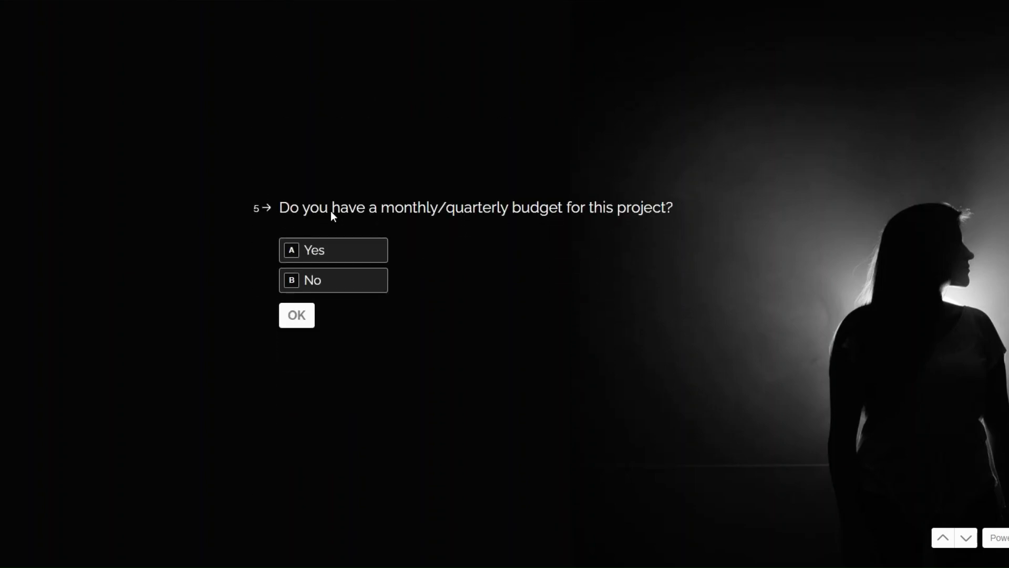
click(365, 258)
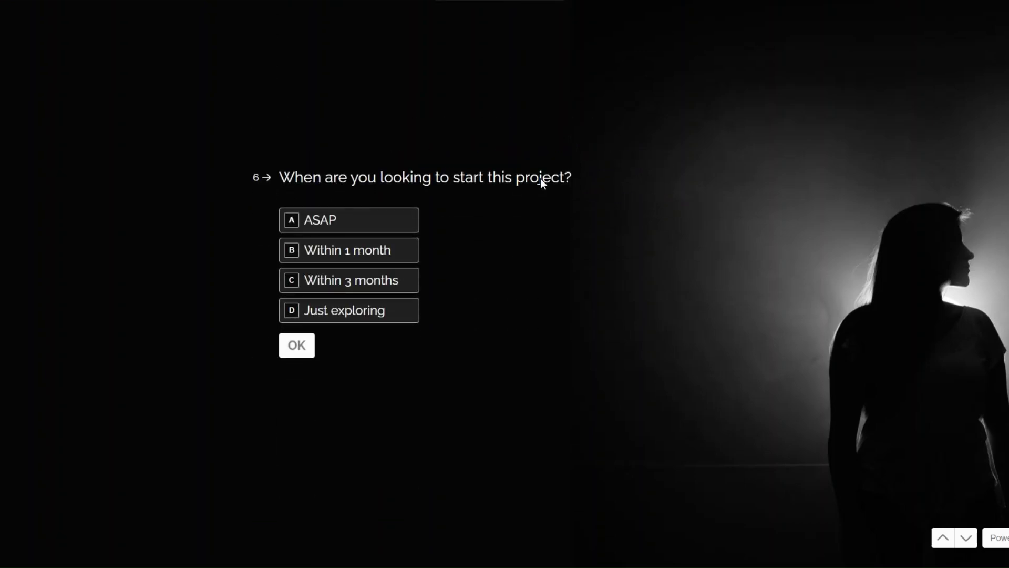
click(367, 228)
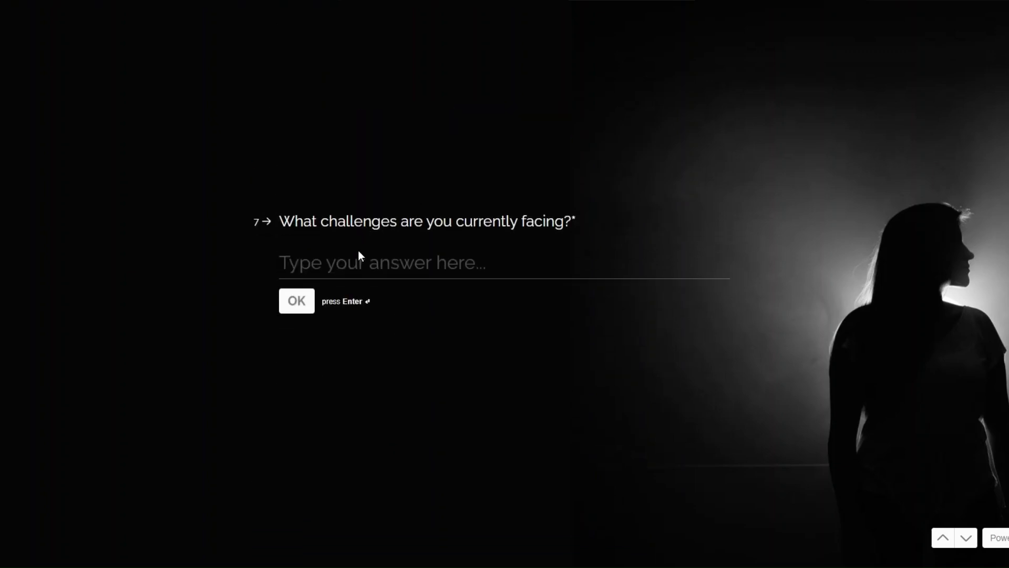
- Answer the challenges question with "Lead Generation" and the tools question with "Click Up", and submit the form with Done-for-you support
click(326, 266)
text(Lead)
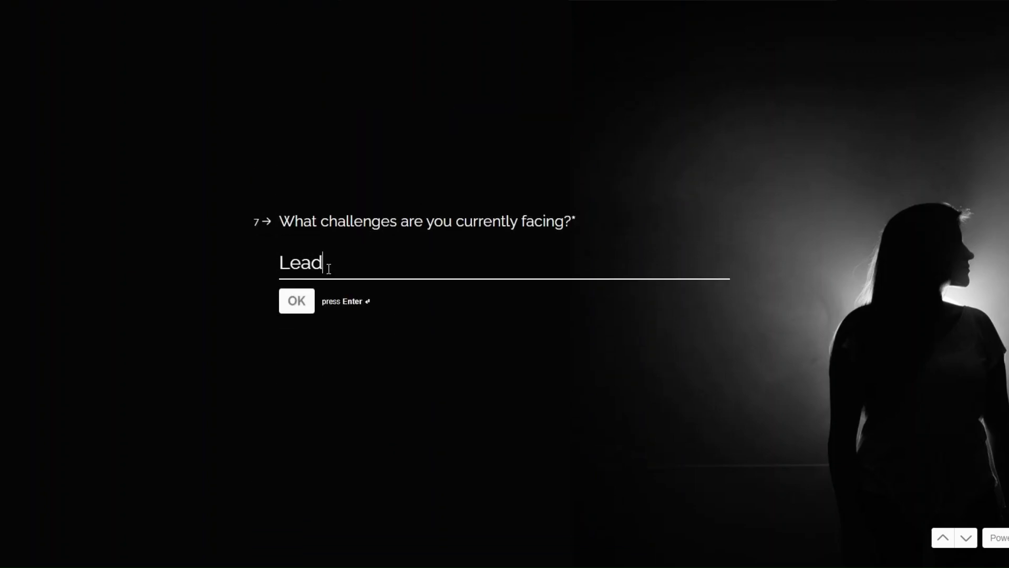
text( Generation)
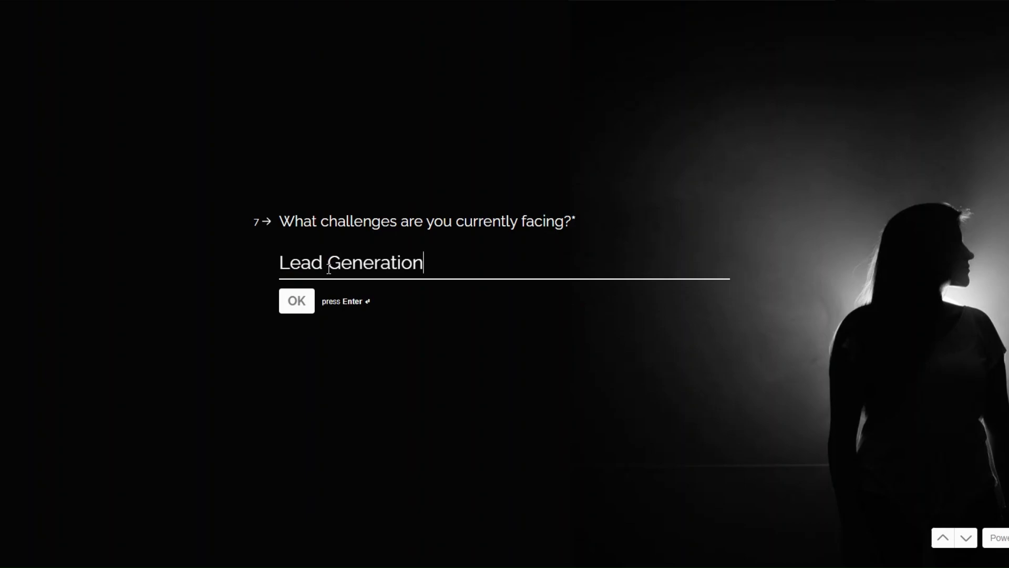
click(302, 299)
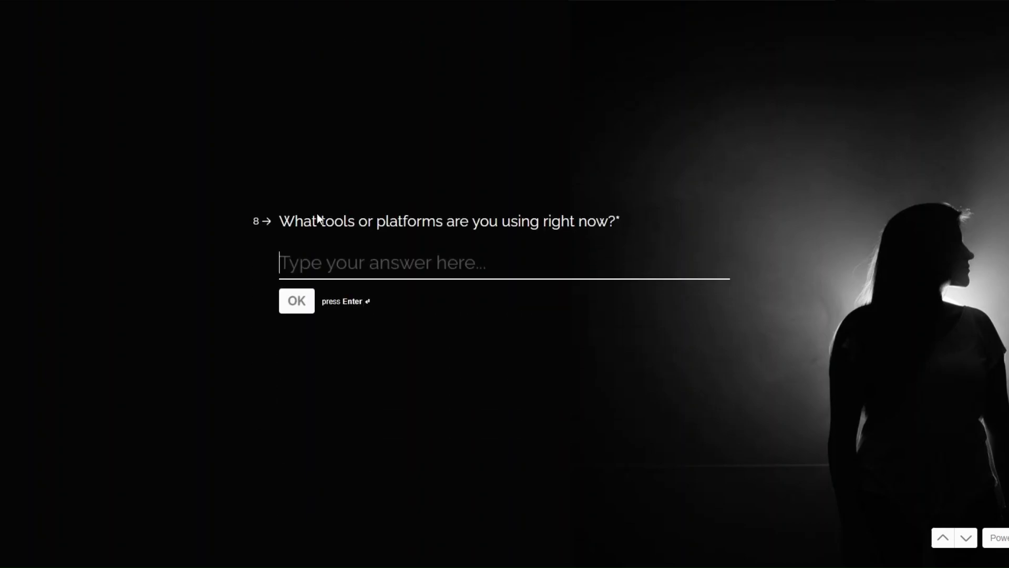
text(Click)
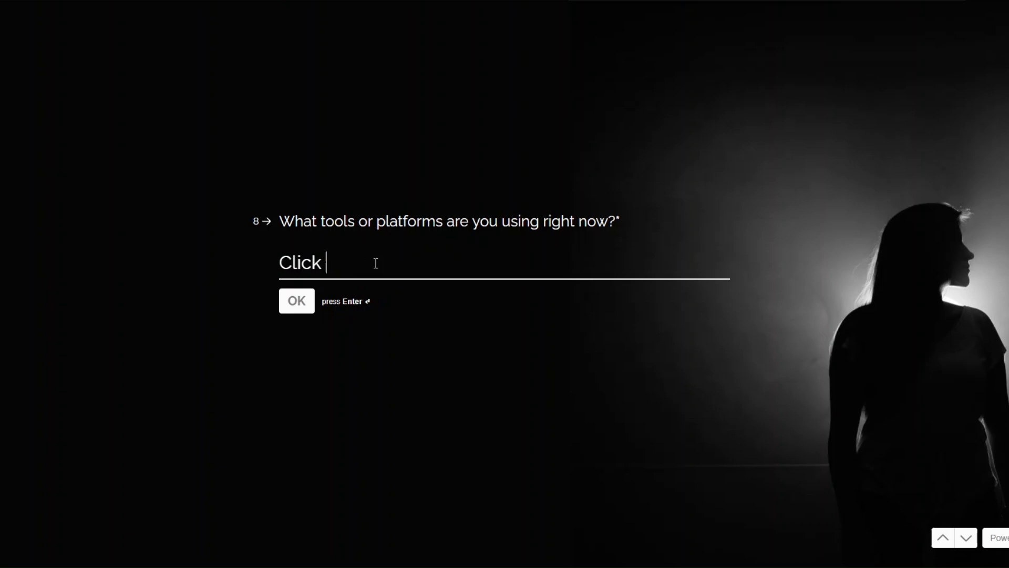
text( Up)
click(301, 309)
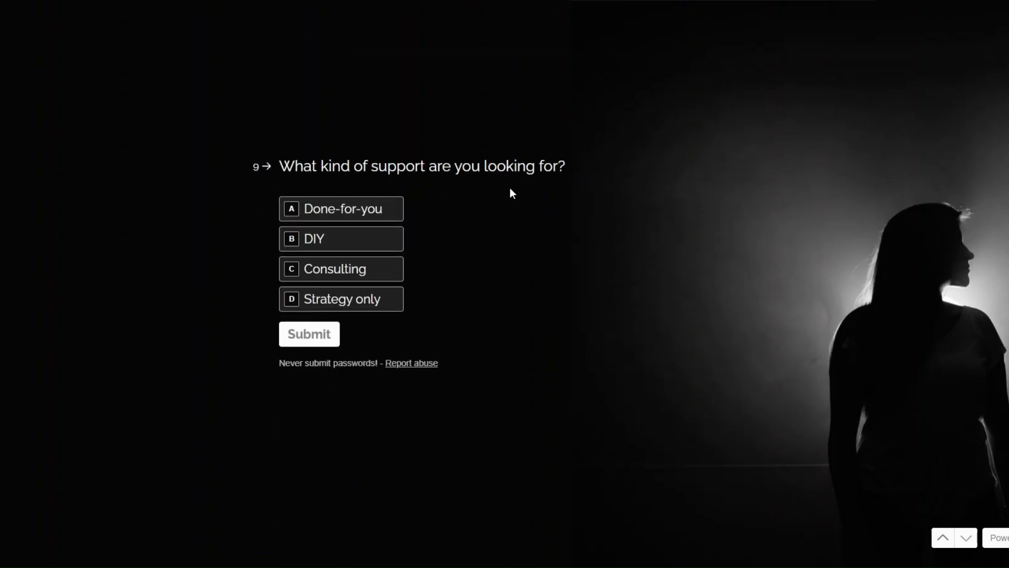
click(381, 220)
click(318, 344)
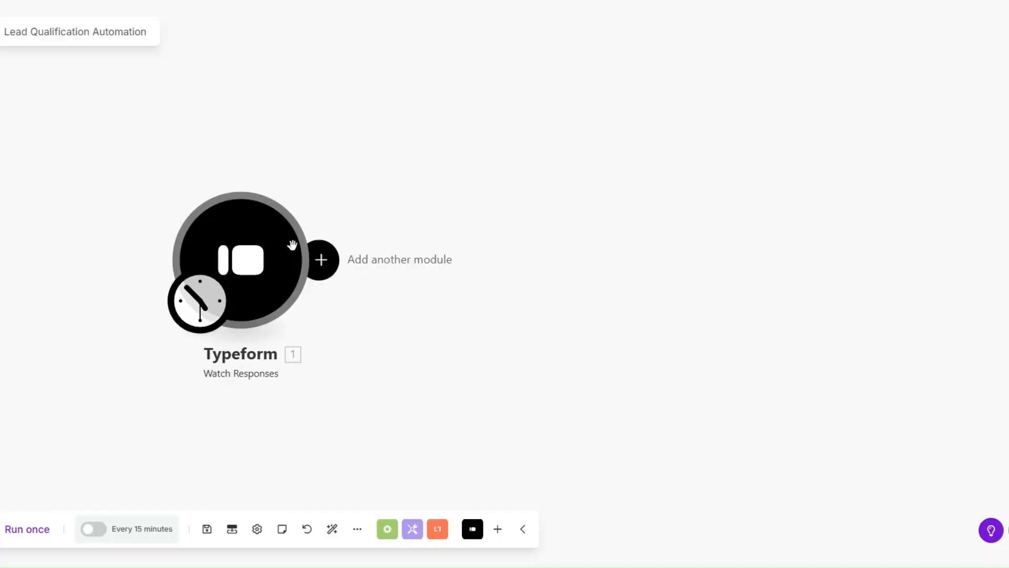
- Switch back to Make, run the Typeform module on its own and expand the Mappable Answers in its output
right_click(275, 263)
click(304, 293)
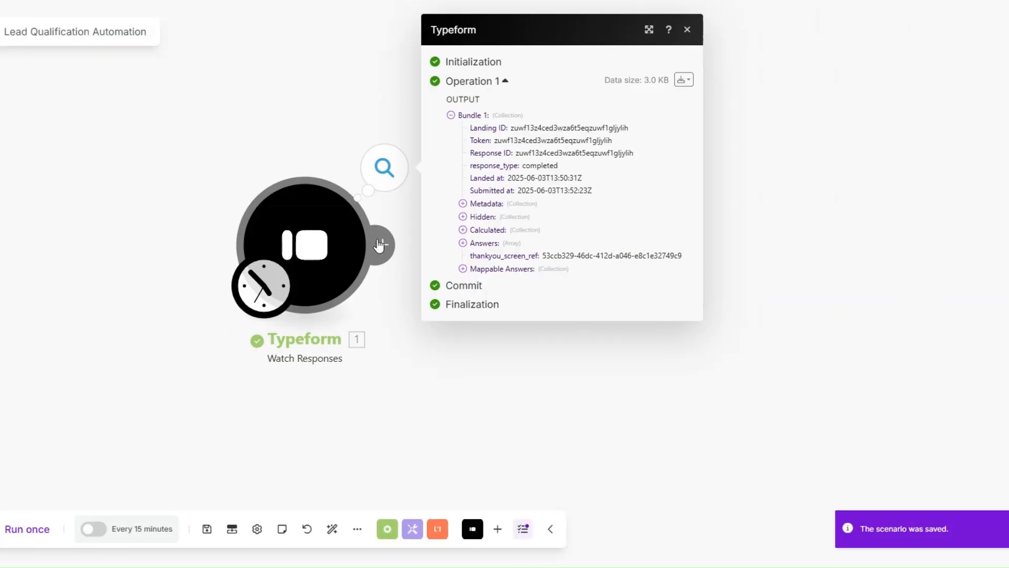
click(463, 272)
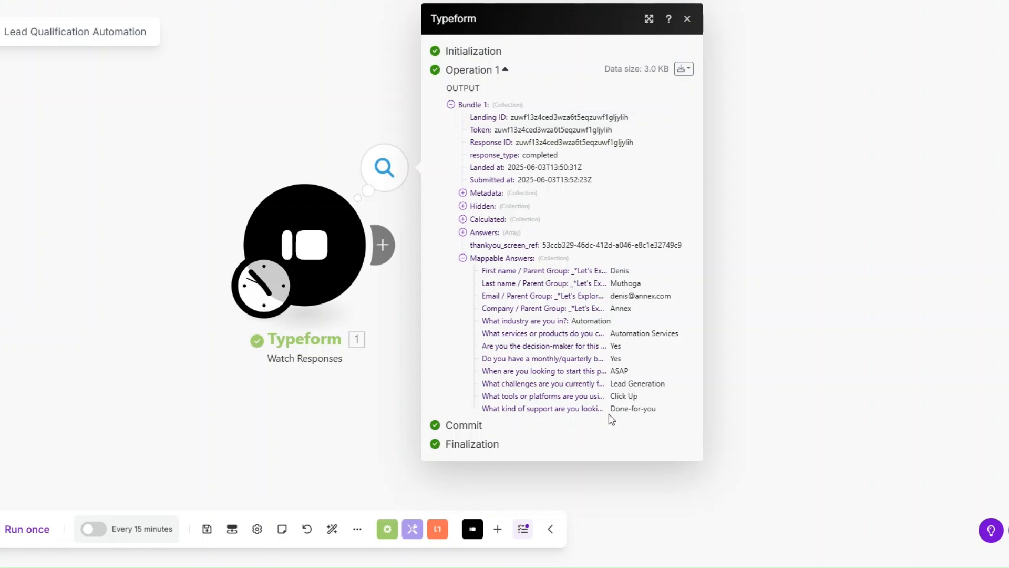
click(378, 306)
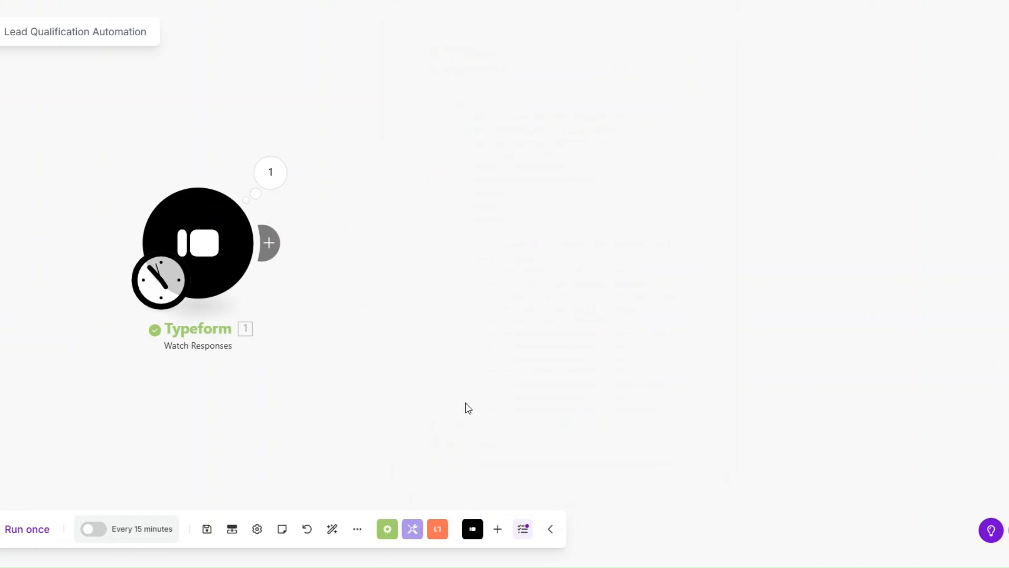
- Add a Tools Sleep module after the Typeform trigger with a delay of 3 seconds
click(389, 262)
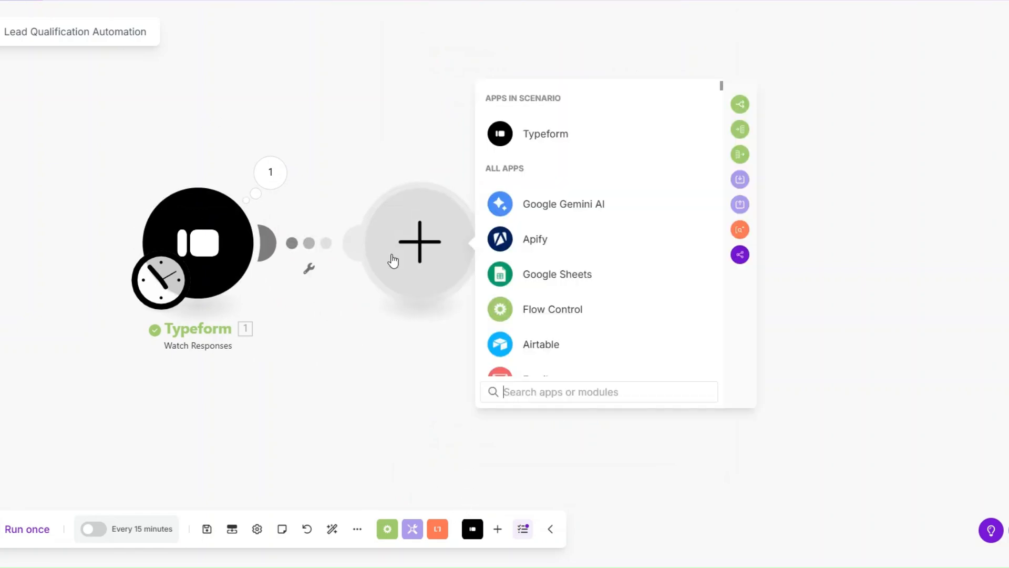
scroll(624, 262, down, 3)
scroll(605, 278, down, 1)
click(567, 303)
scroll(547, 310, down, 3)
click(554, 279)
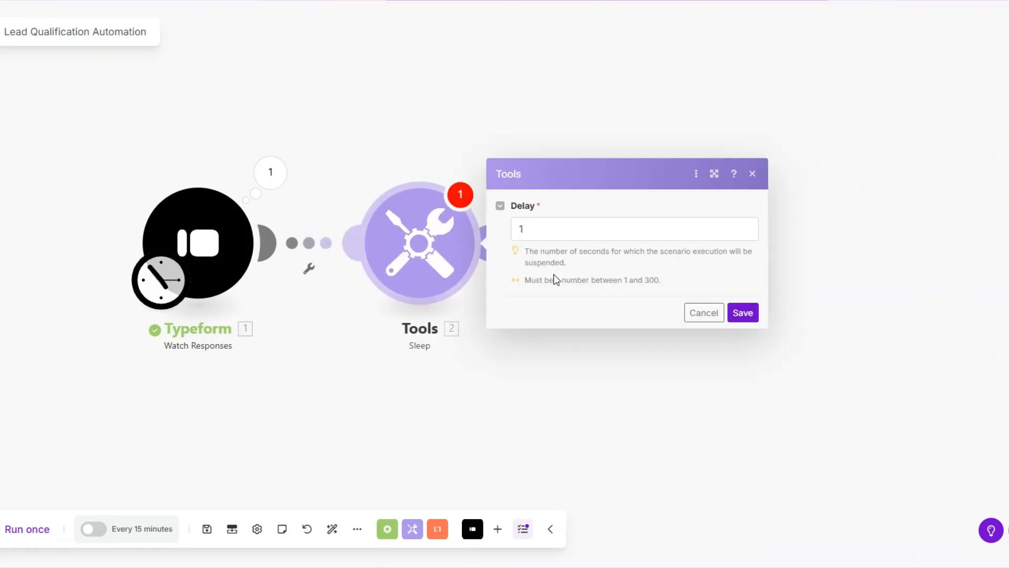
click(531, 228)
text(3)
click(742, 312)
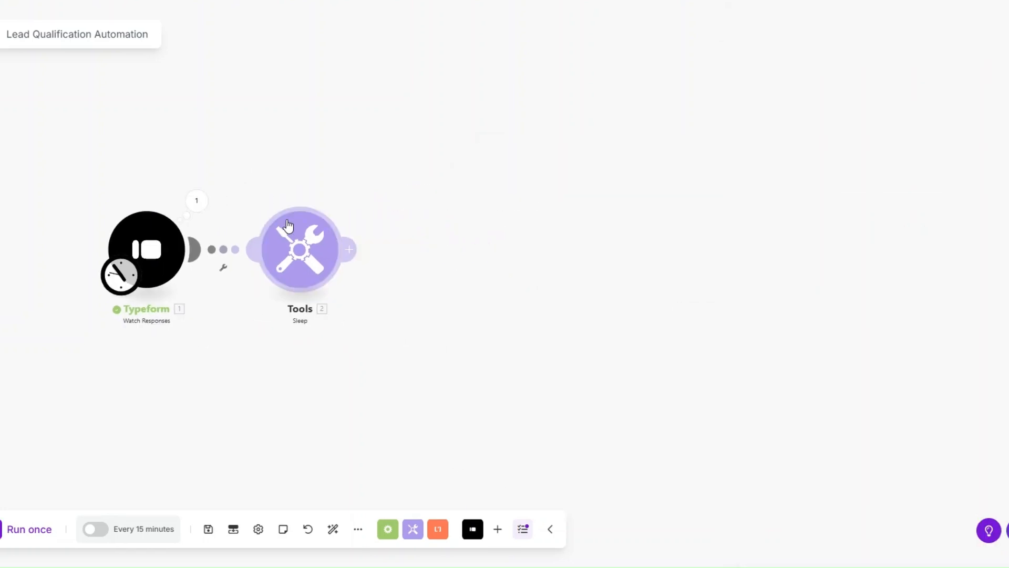
- Add a Flow Control Router after the Sleep module
click(348, 249)
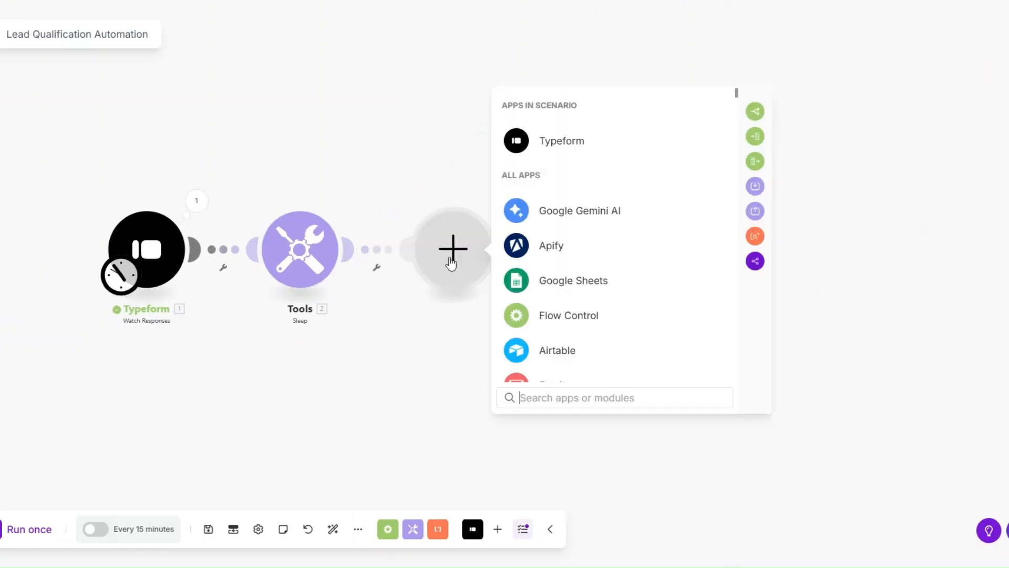
click(548, 320)
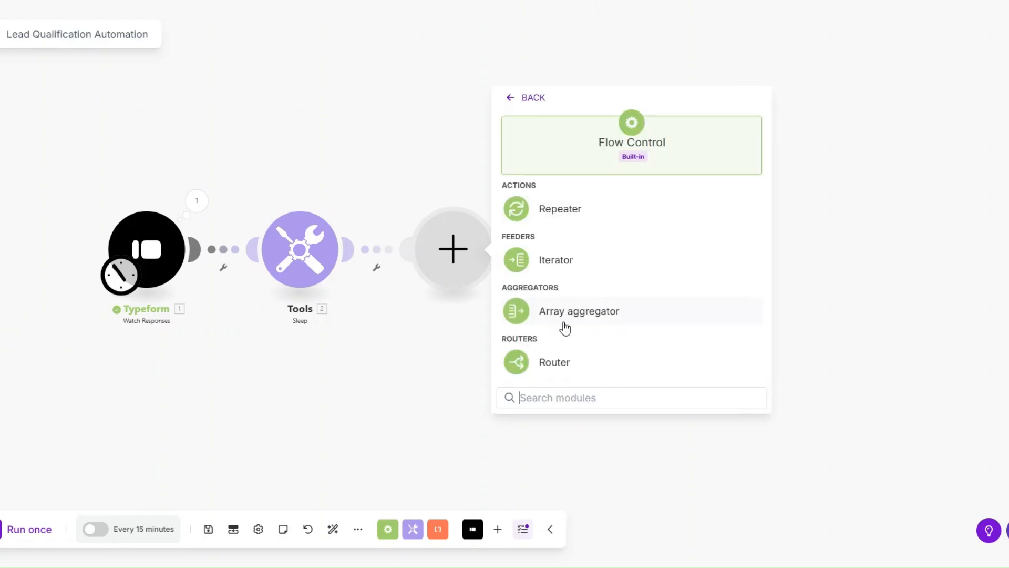
click(555, 362)
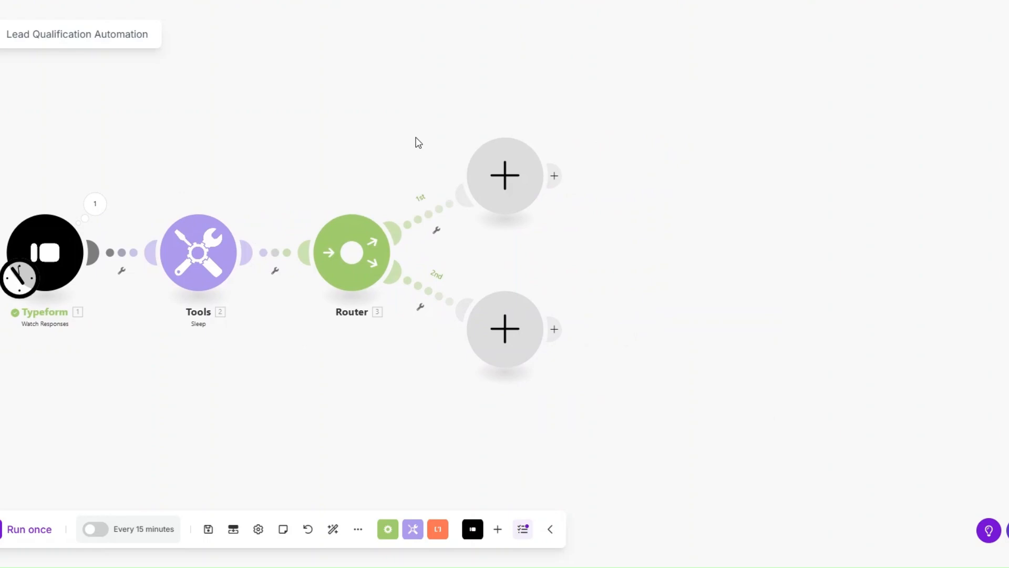
- Examine the Mappable Answers in the Typeform output for questions that can separate the leads
click(94, 204)
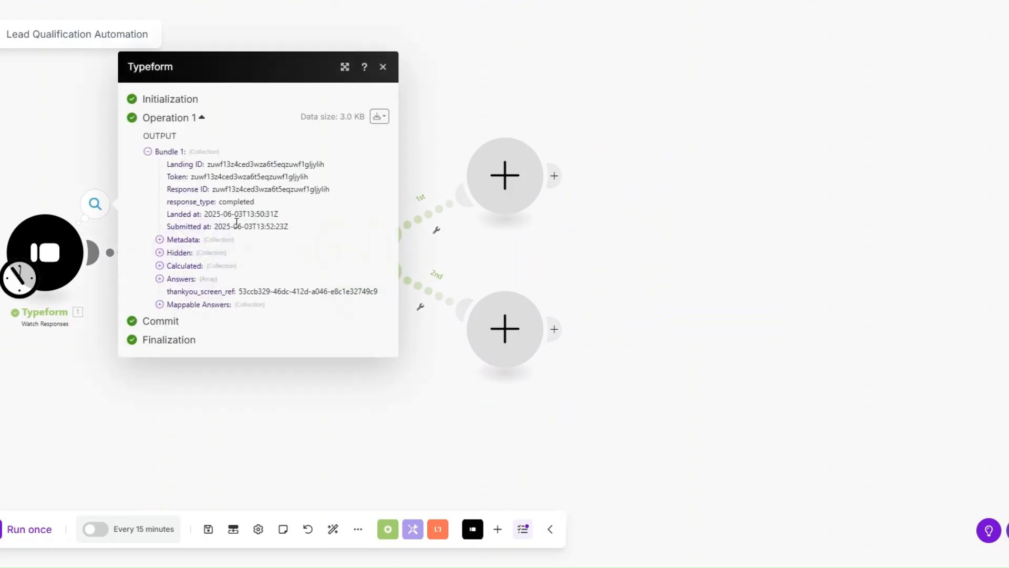
click(159, 305)
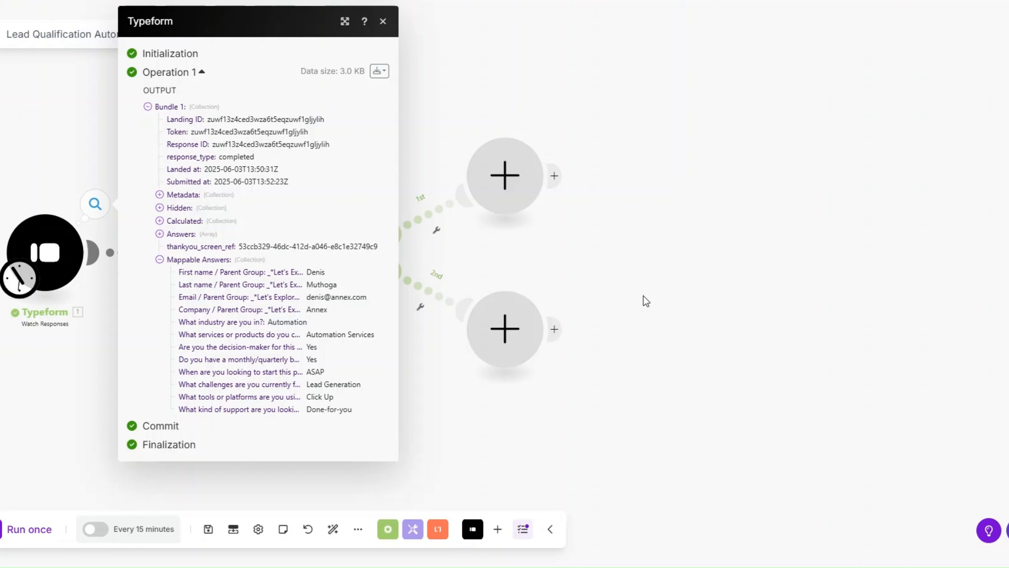
click(592, 271)
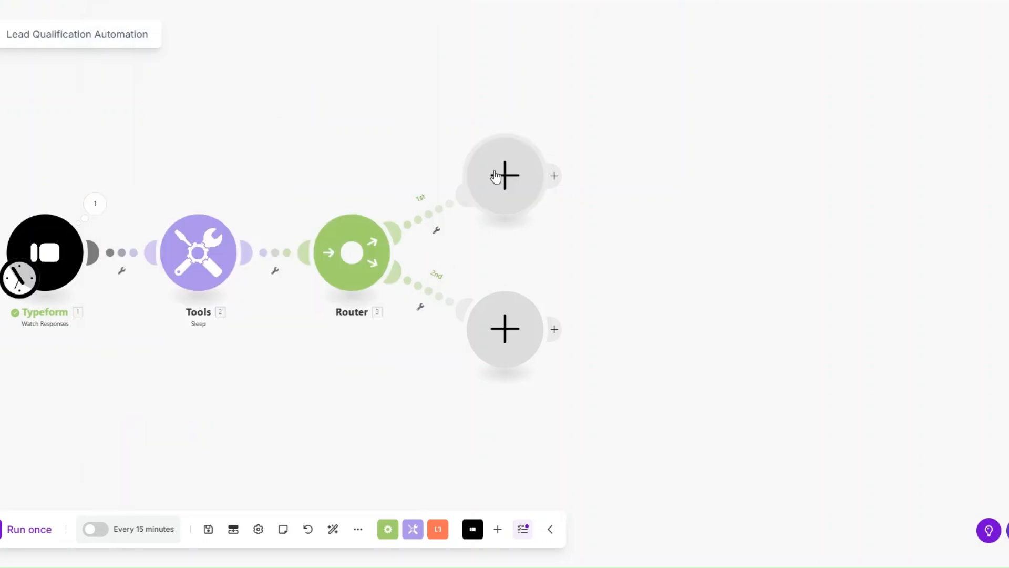
- Add a Tools Sleep module with a 3-second delay on the router's first route
click(495, 177)
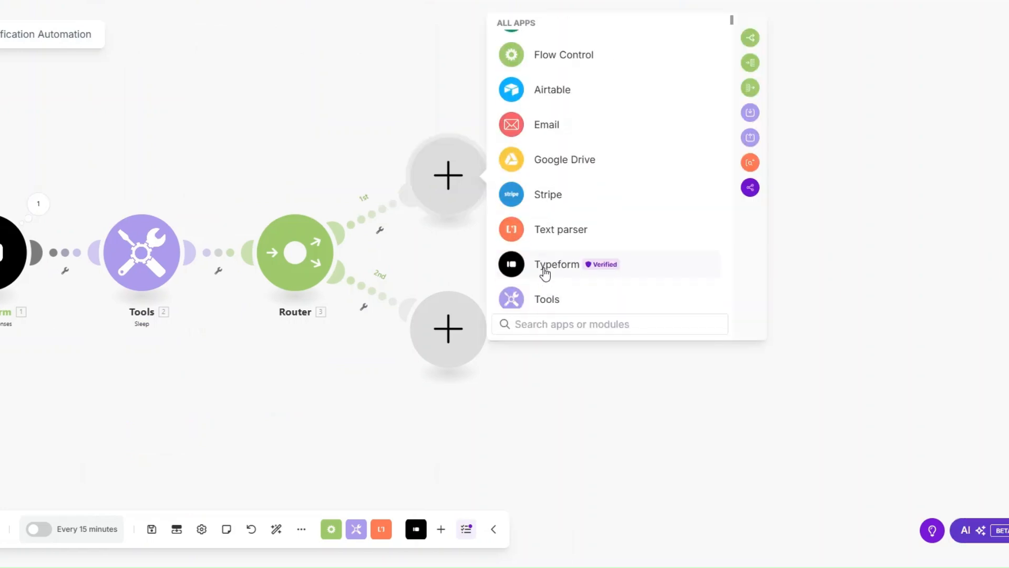
click(544, 298)
scroll(545, 265, down, 3)
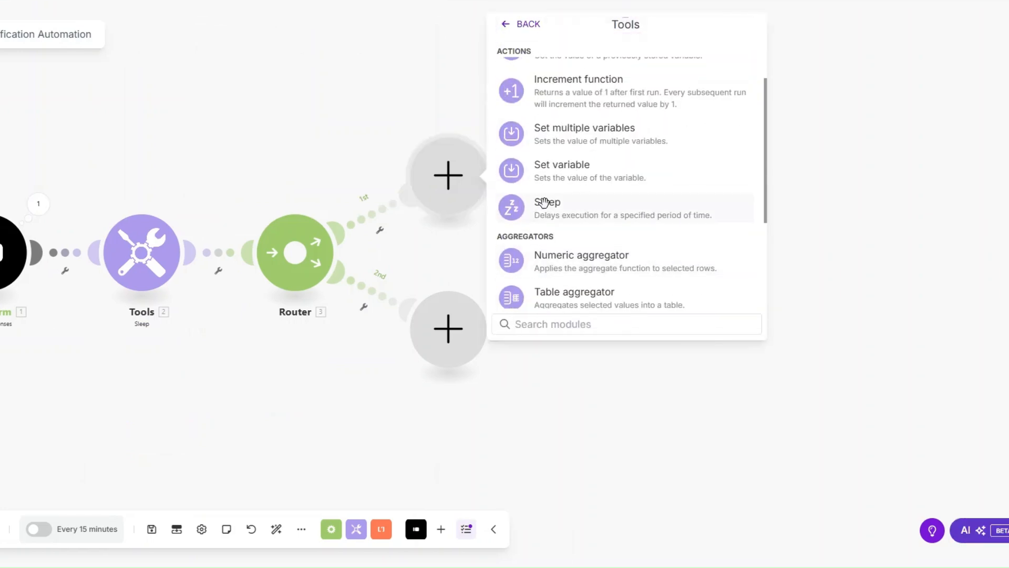
click(544, 202)
text(3)
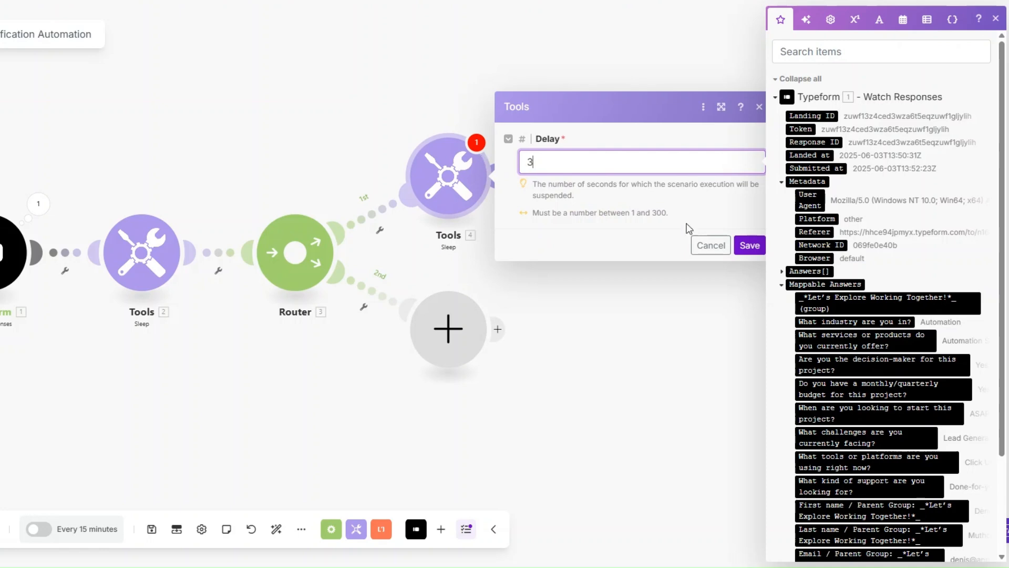
click(749, 245)
- Add a Tools Sleep module with a 3-second delay on the router's second route
click(497, 330)
scroll(524, 315, down, 4)
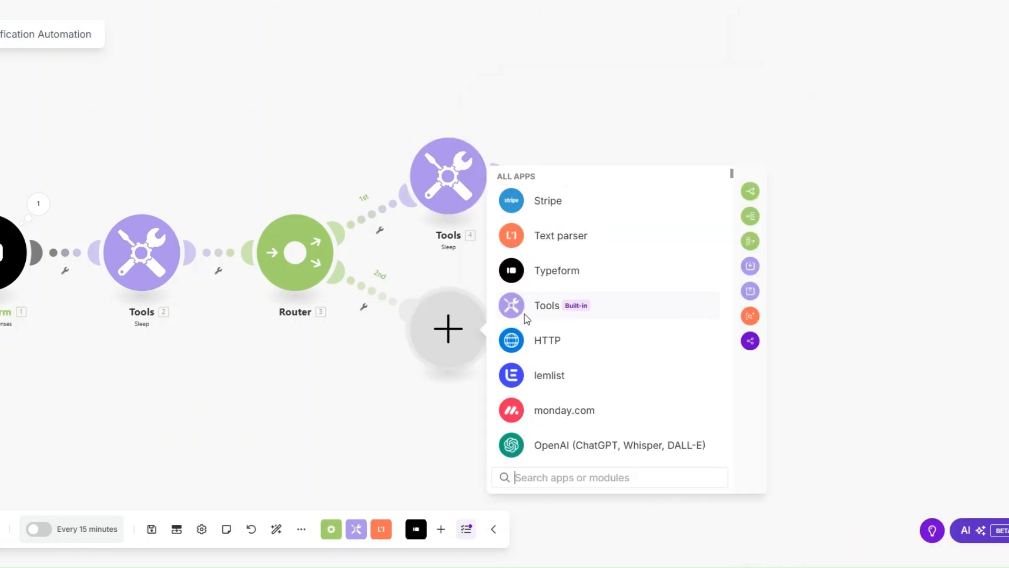
scroll(524, 314, down, 1)
click(541, 264)
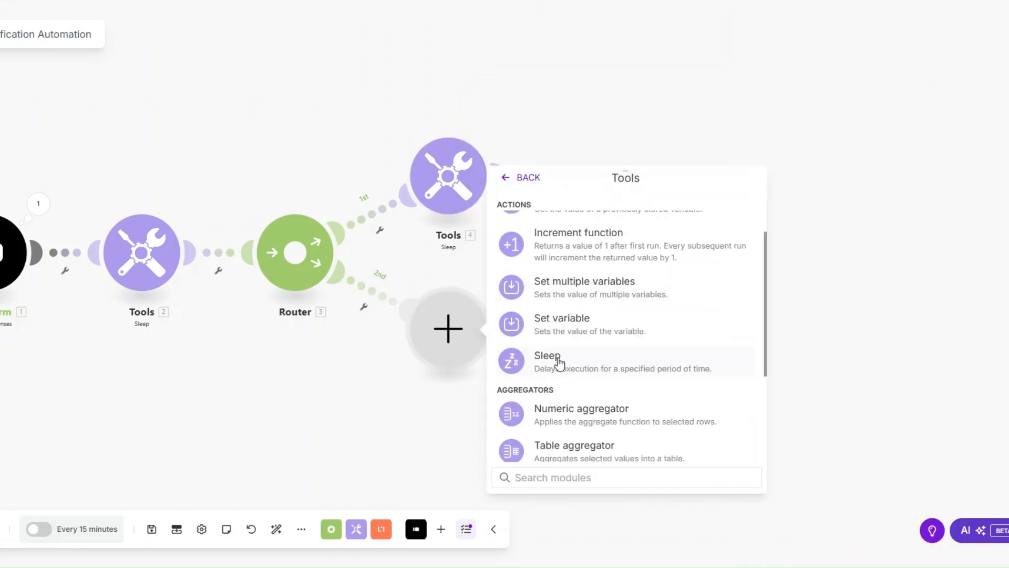
click(546, 358)
click(523, 315)
text(3)
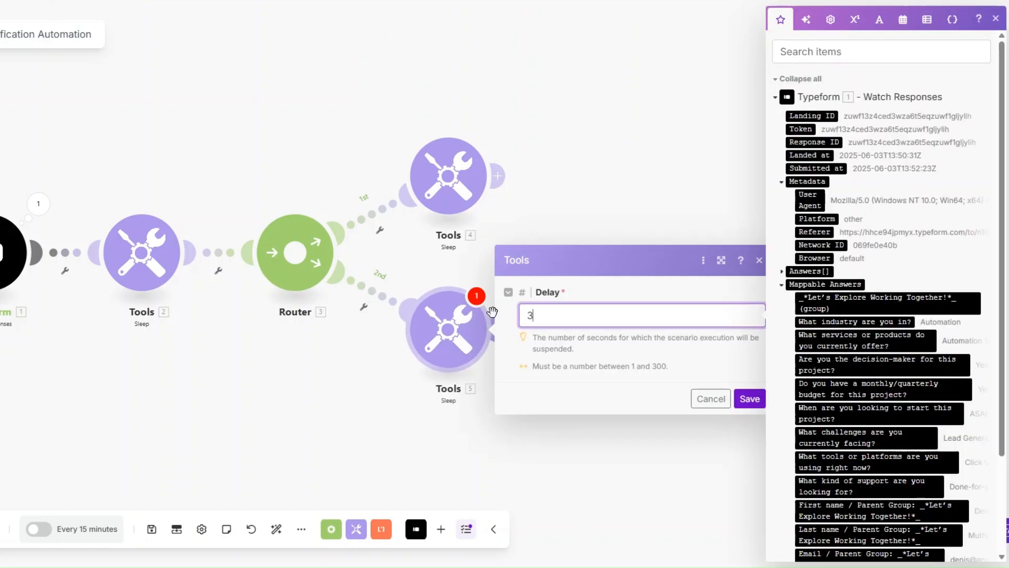
click(750, 398)
- Set up a filter labelled "Disqualified?" on the first route, requiring the monthly/quarterly budget answer to be equal to "No"
drag(302, 363, 279, 361)
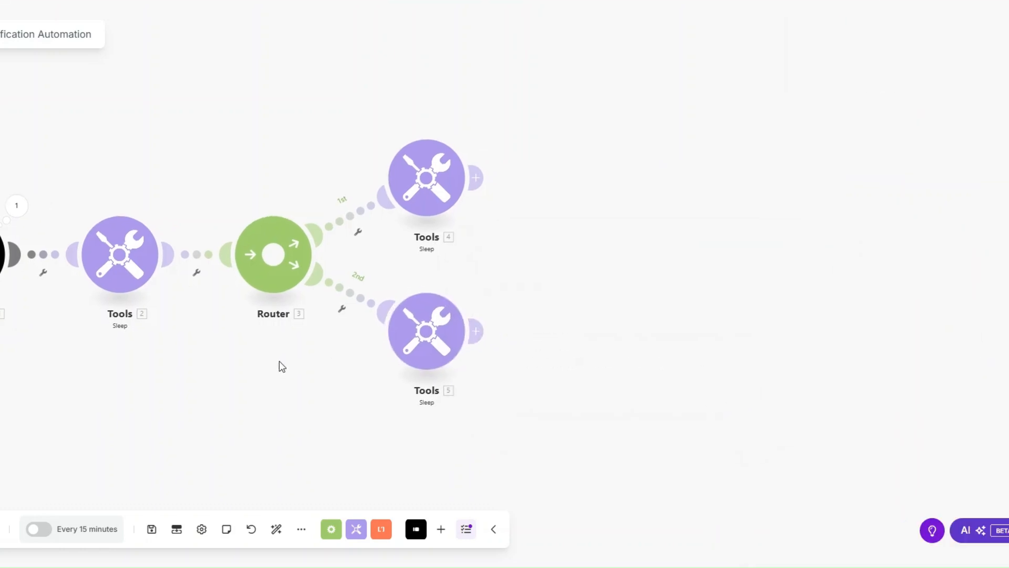
click(322, 232)
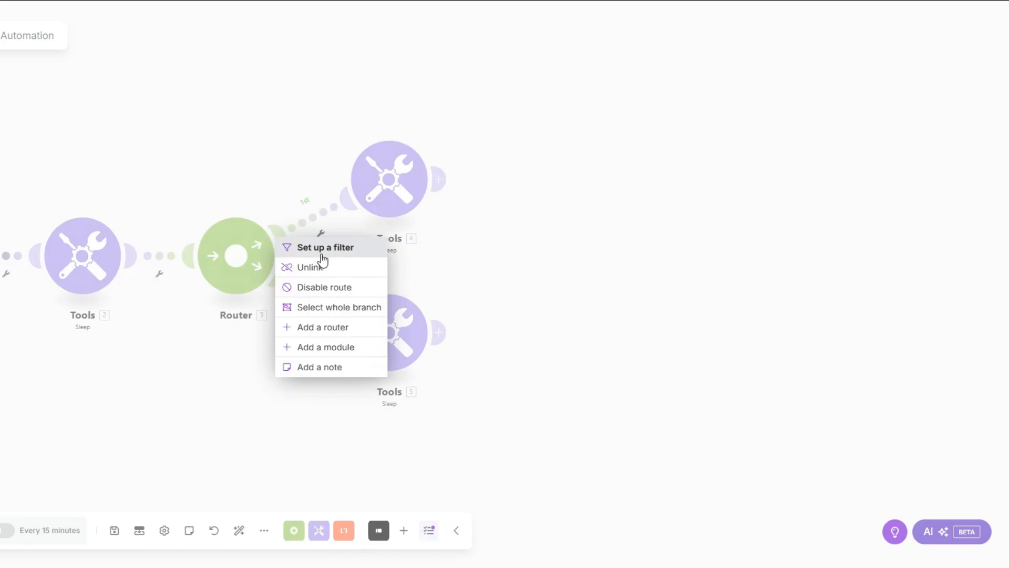
click(323, 248)
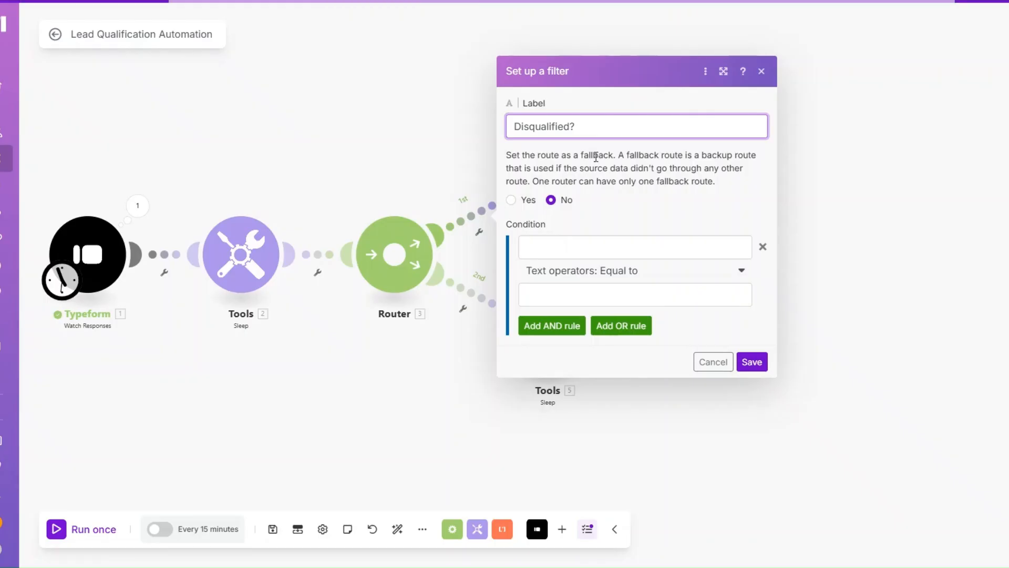
click(569, 248)
scroll(815, 314, down, 3)
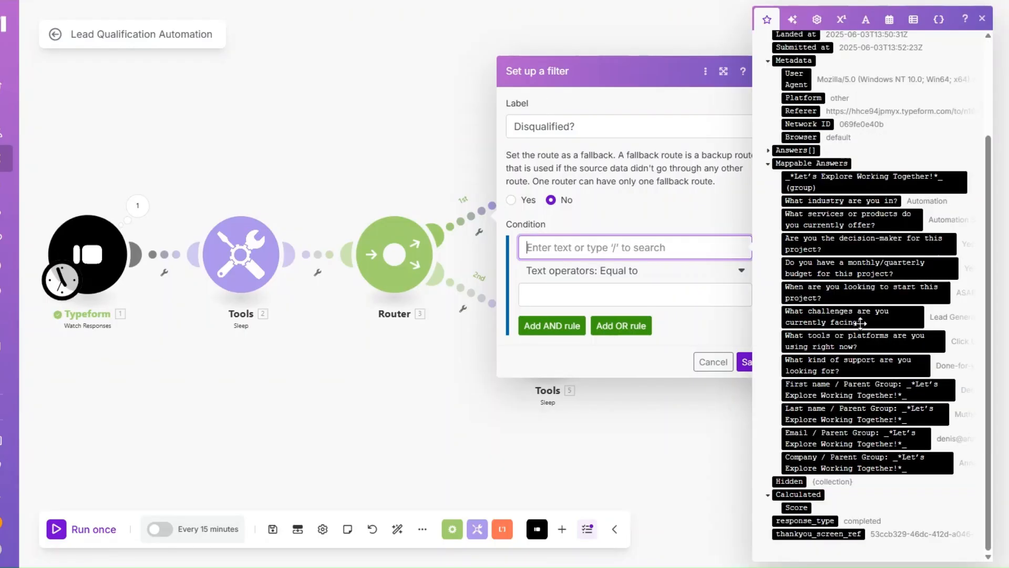
click(862, 267)
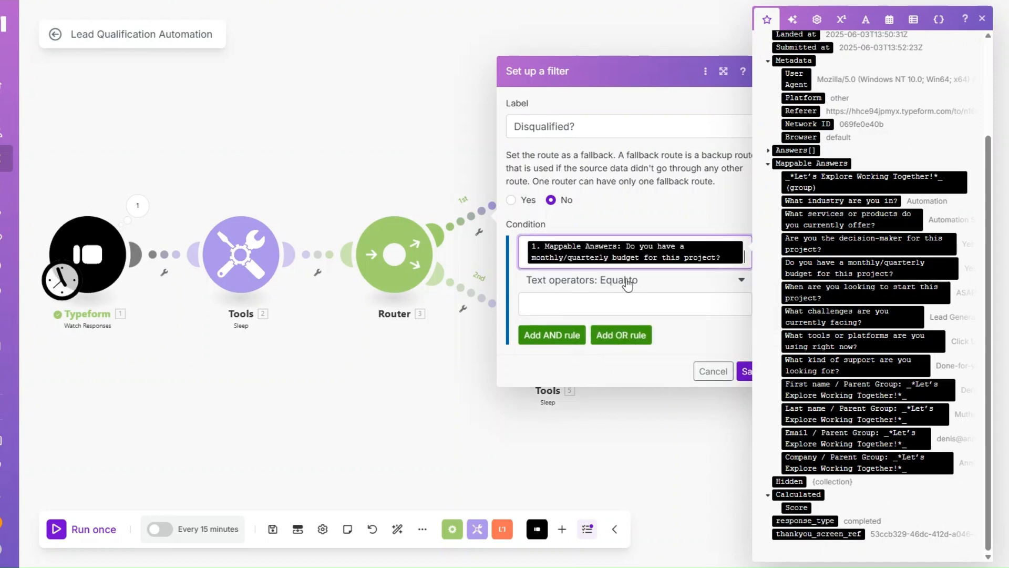
click(577, 301)
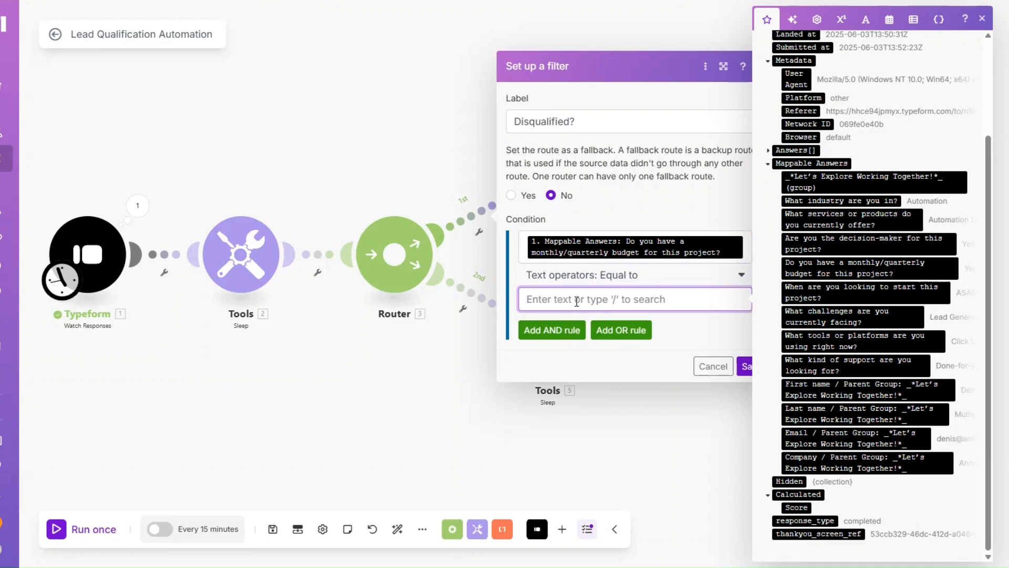
text(No)
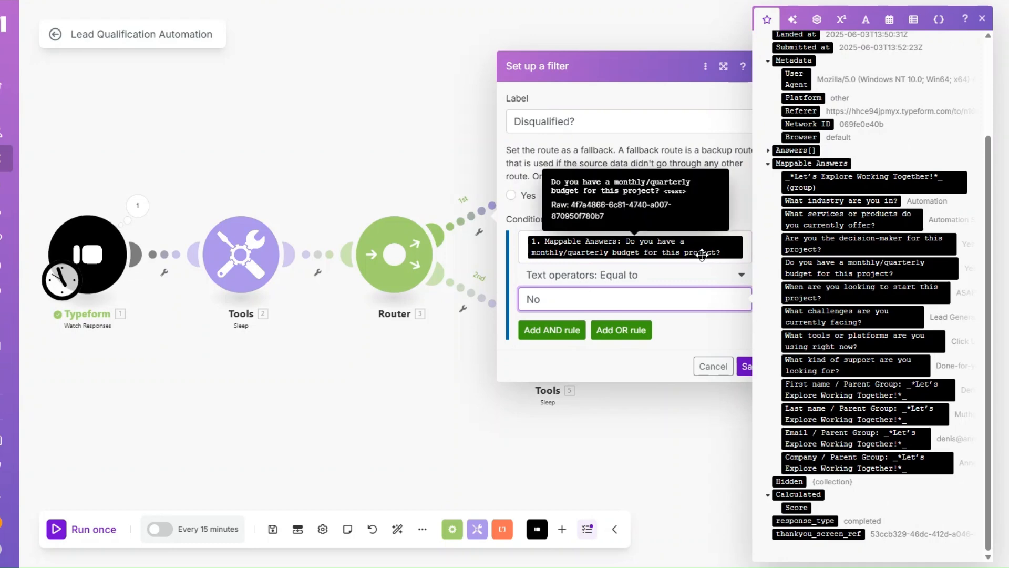
click(745, 366)
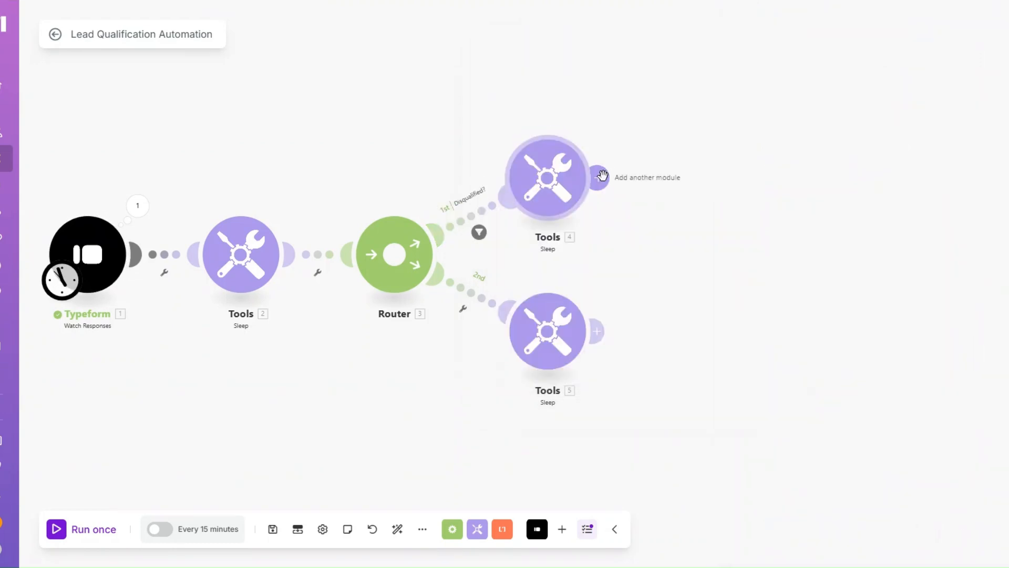
- Add a Send an Email module named "Disqualified Email" after the first route's Sleep module and open its settings
click(601, 175)
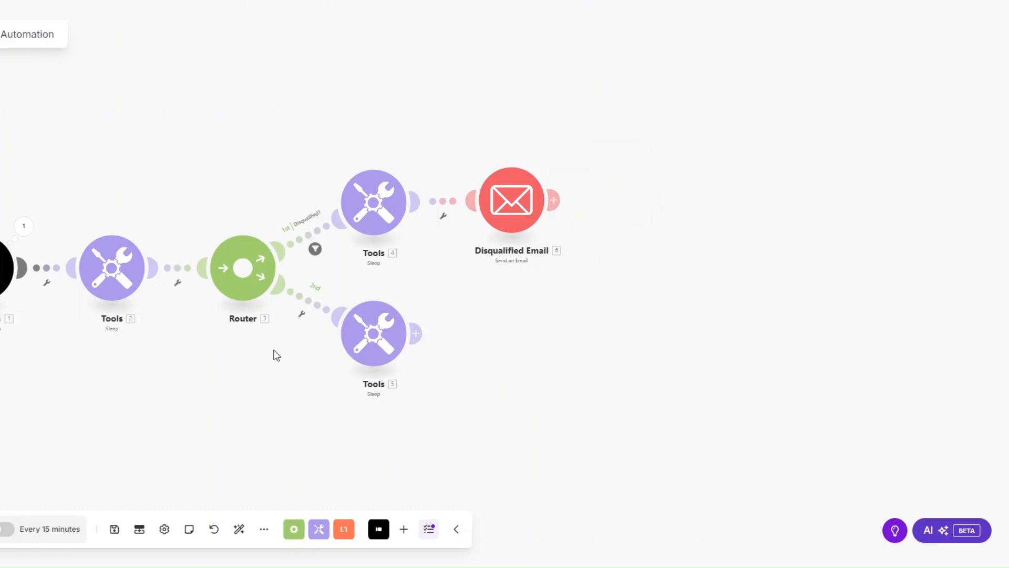
drag(275, 354, 191, 353)
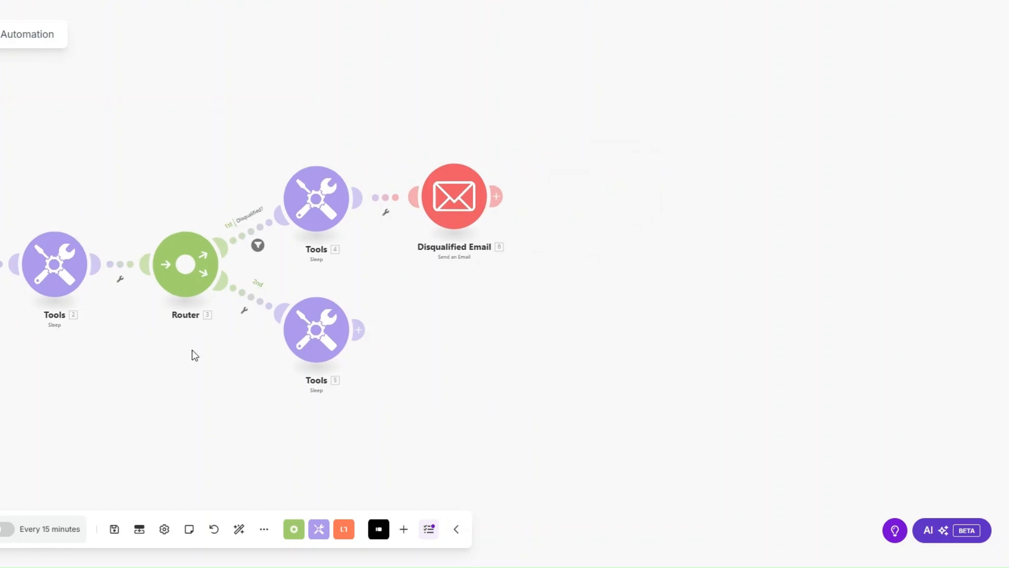
click(450, 198)
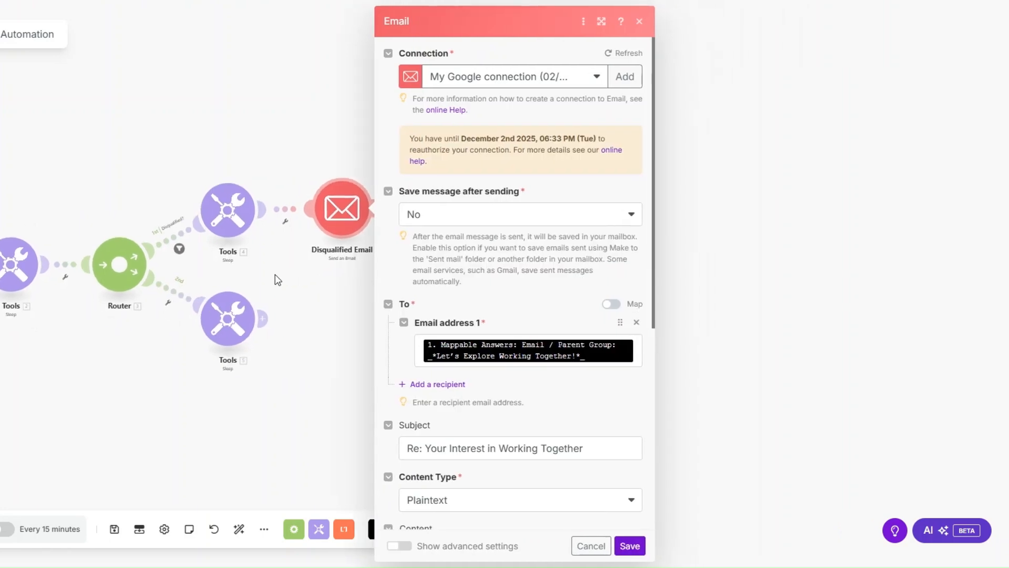
- Review the disqualification email's recipient mapping, subject and content, and insert a line break after "building," in its closing
scroll(492, 284, down, 3)
click(608, 229)
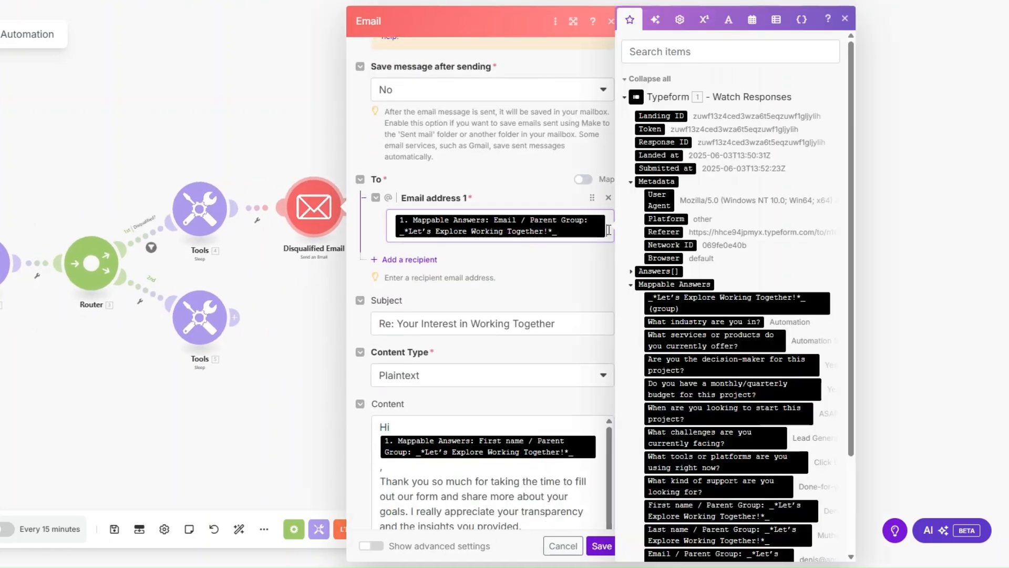
scroll(720, 322, down, 3)
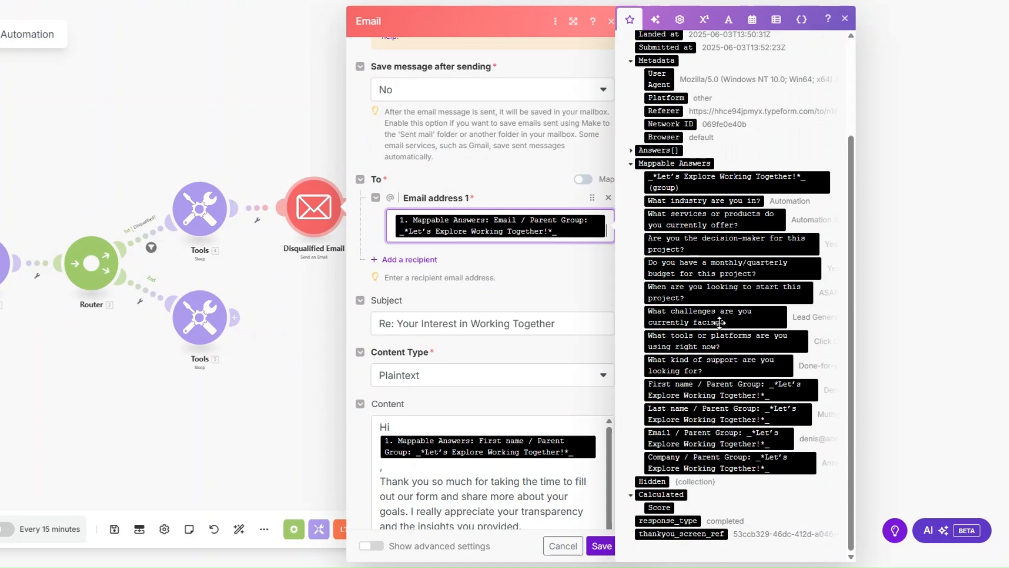
scroll(566, 288, down, 4)
click(555, 109)
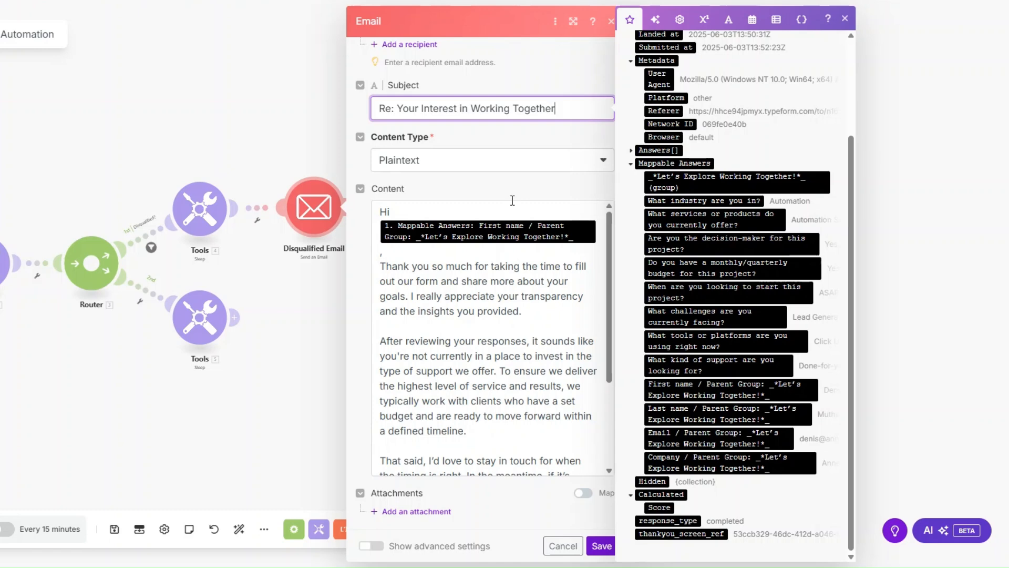
scroll(512, 200, down, 3)
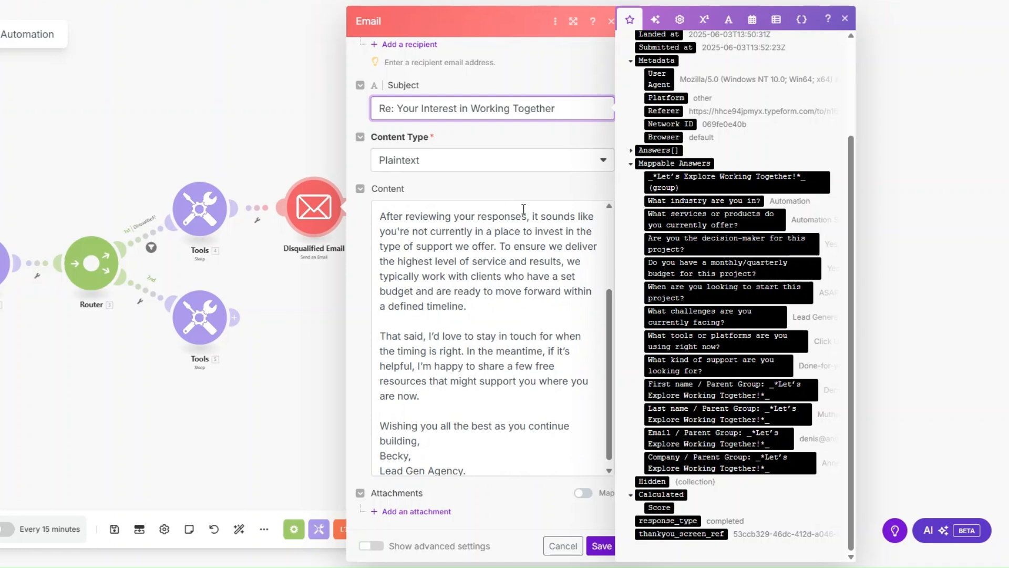
scroll(551, 261, down, 1)
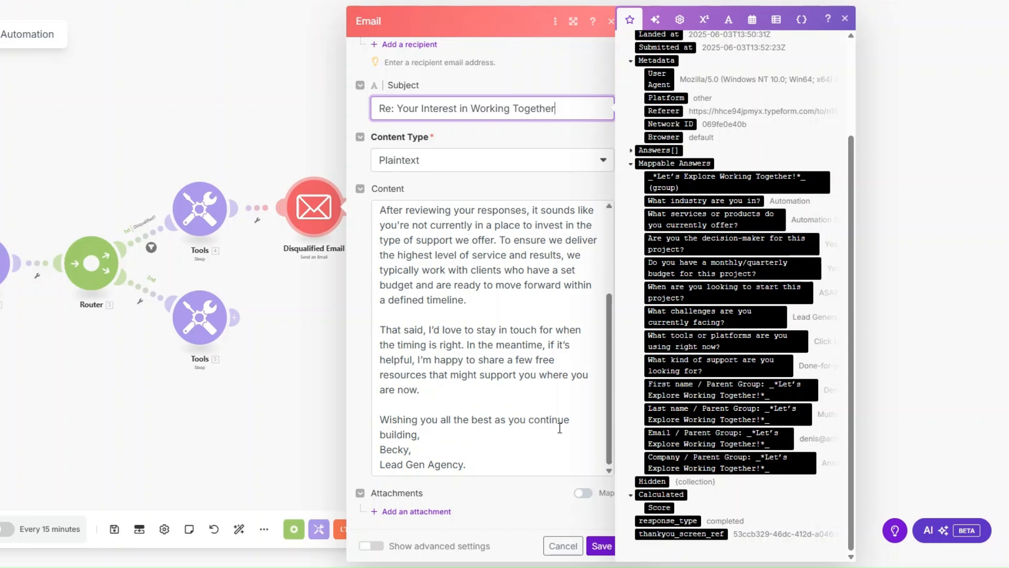
click(428, 440)
key(Return)
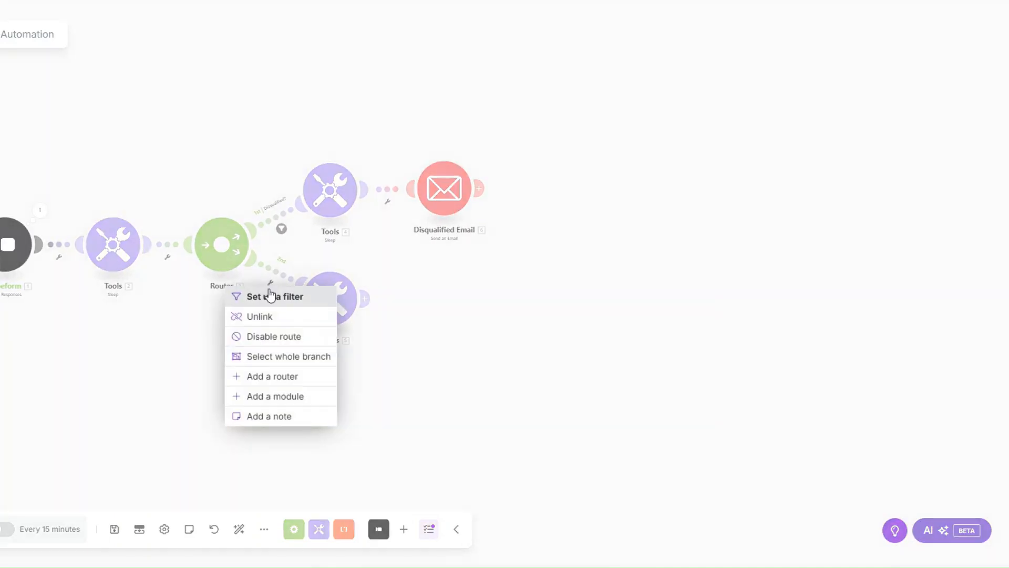
- Set up a filter labelled "Qualified?" on the second route, requiring the monthly/quarterly budget answer to be equal to "Yes"
click(270, 295)
click(377, 189)
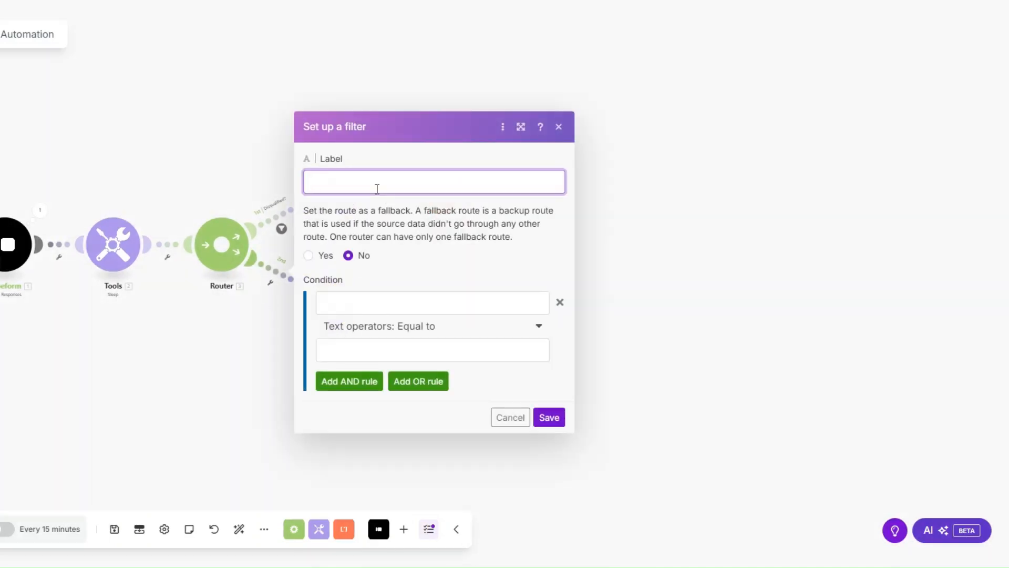
text(Qualified?)
click(380, 300)
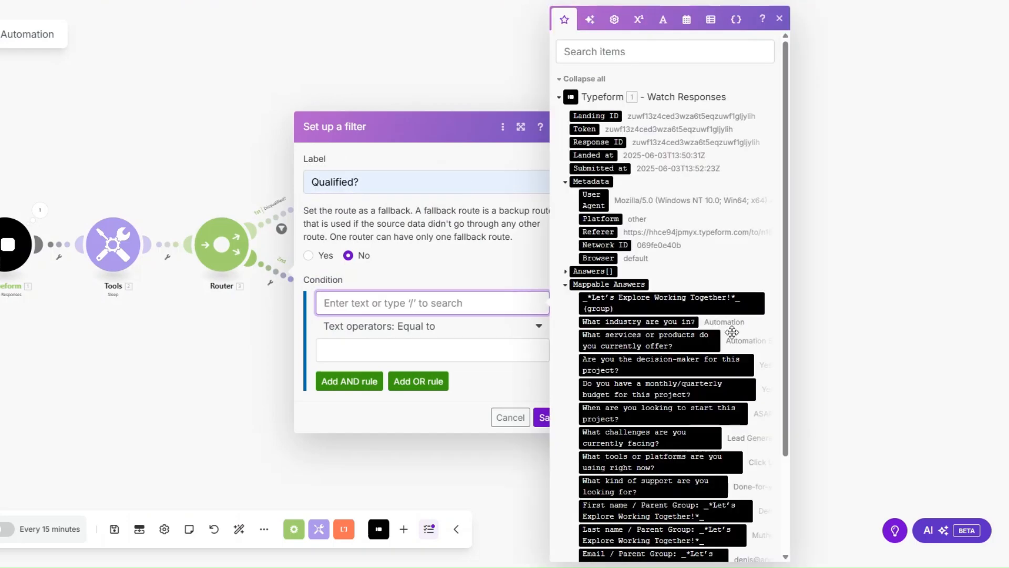
scroll(732, 331, down, 3)
click(671, 267)
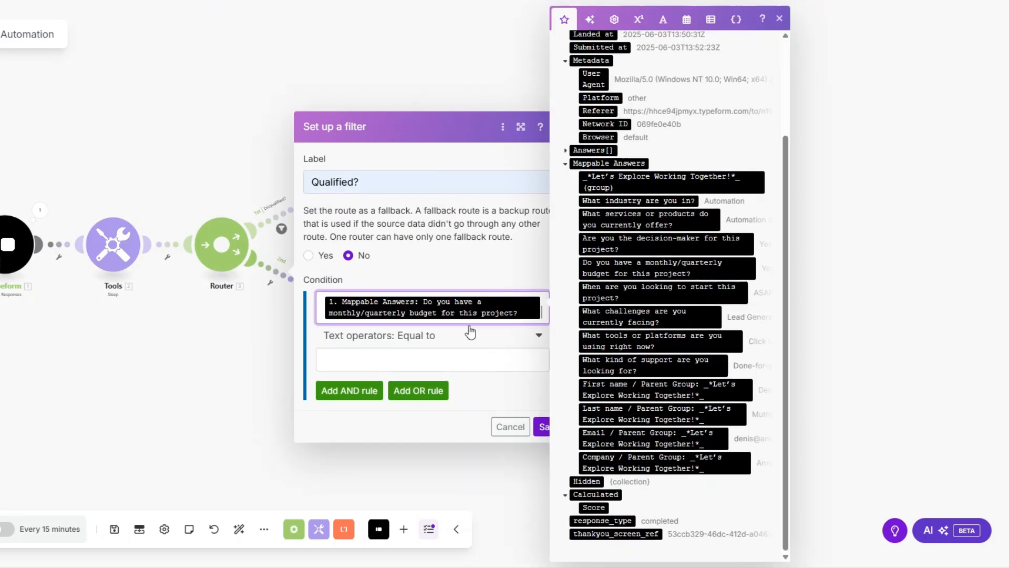
click(366, 363)
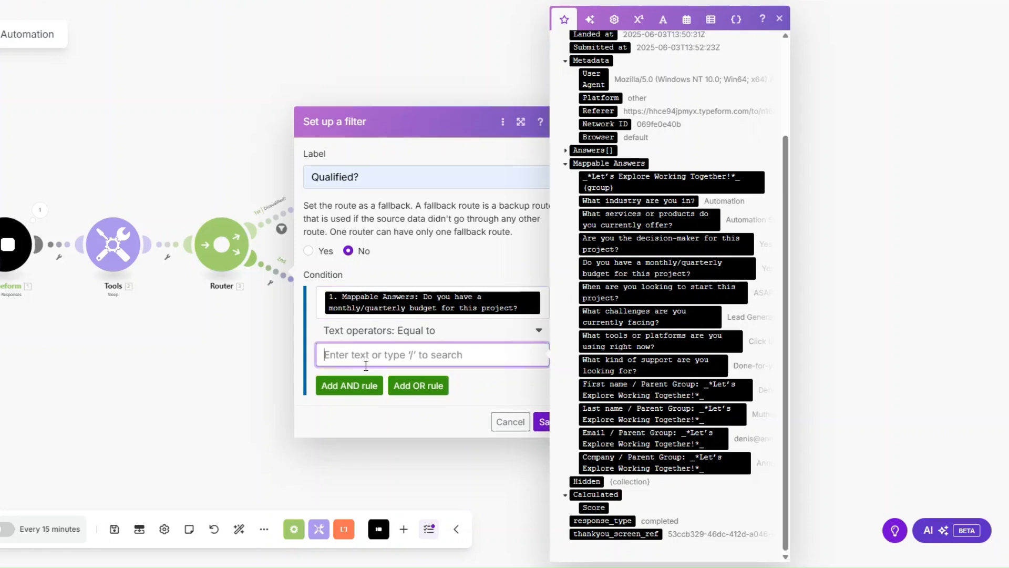
text(Yes)
click(544, 421)
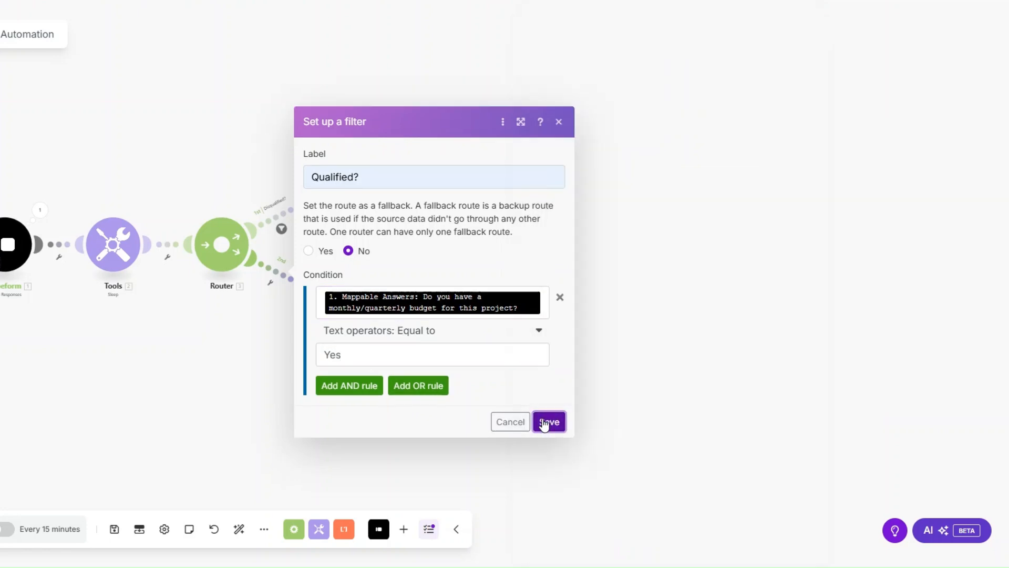
- Add a Google Gemini AI Create a Completion module named "Lead Summary" after the second route's Sleep module and open its settings
click(424, 312)
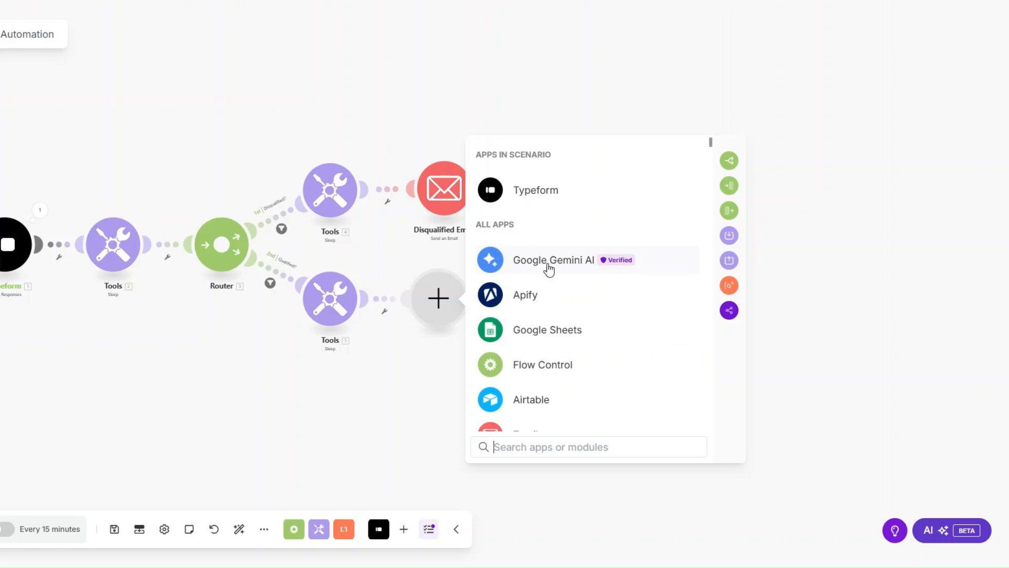
click(523, 269)
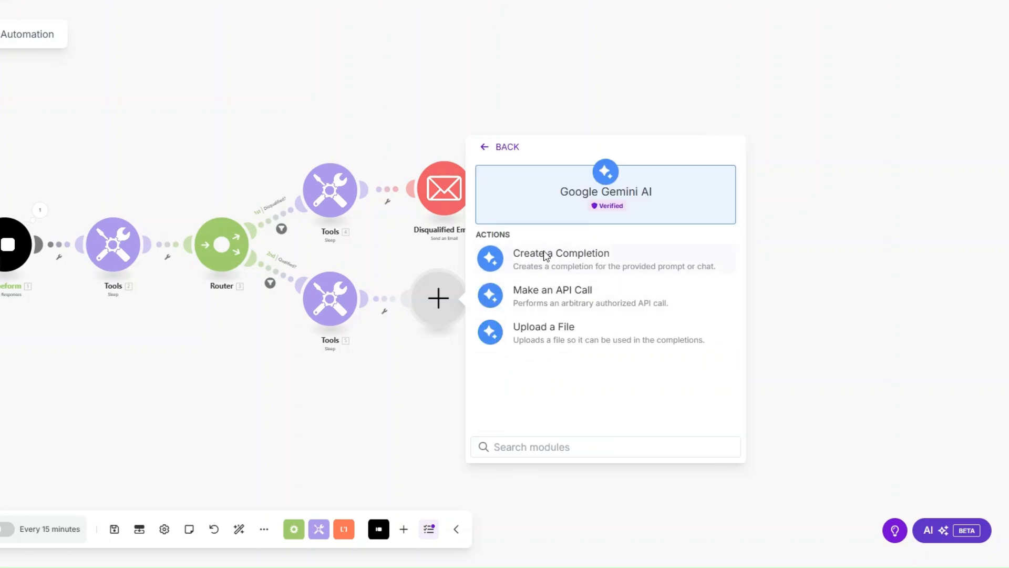
click(544, 256)
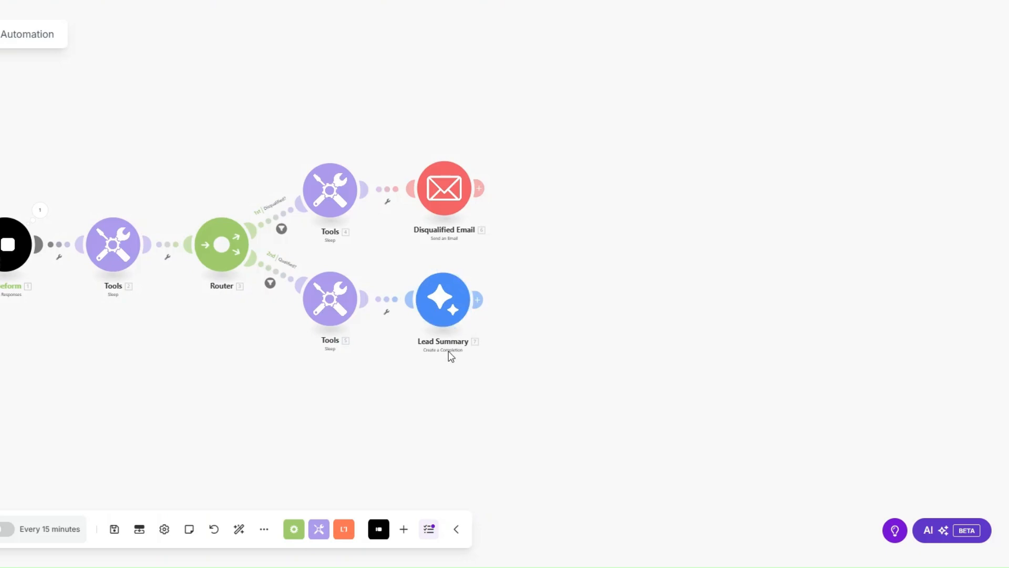
click(434, 299)
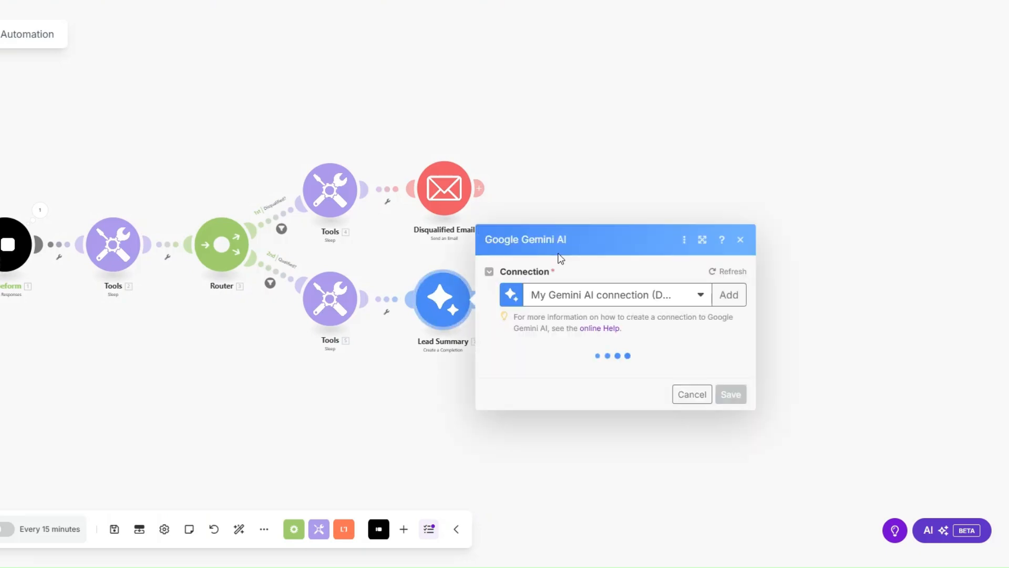
drag(371, 400, 309, 403)
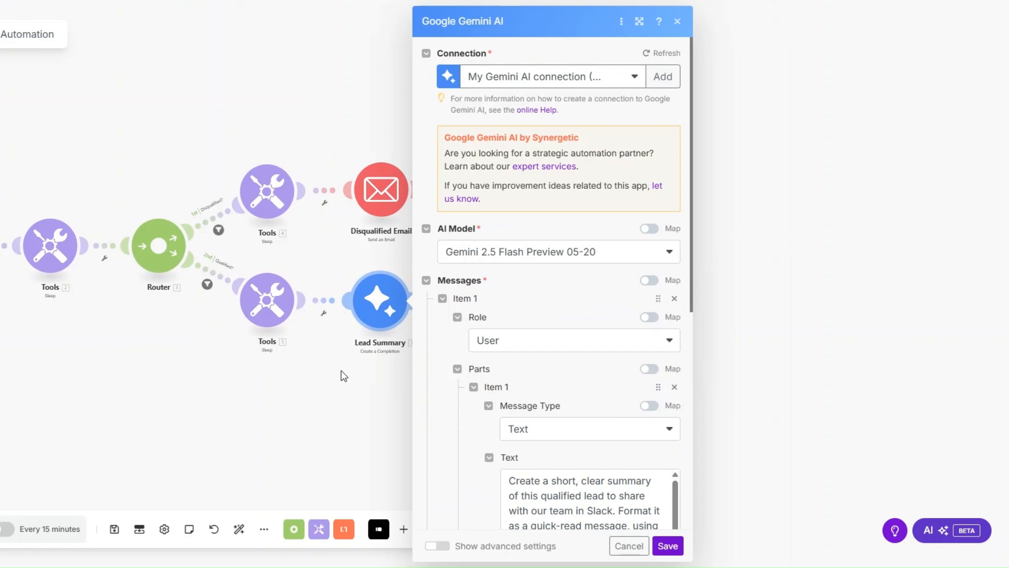
click(660, 77)
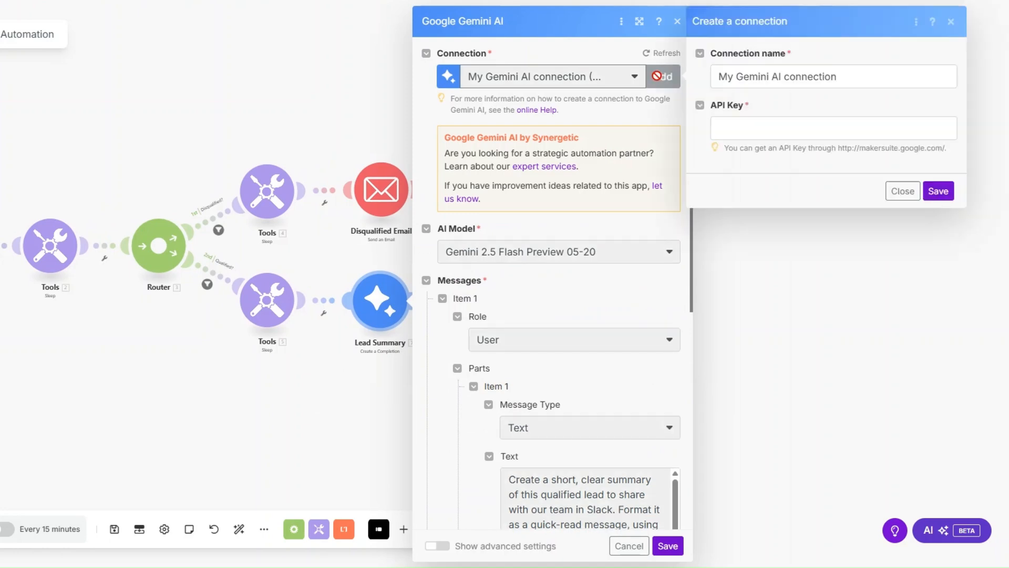
click(848, 81)
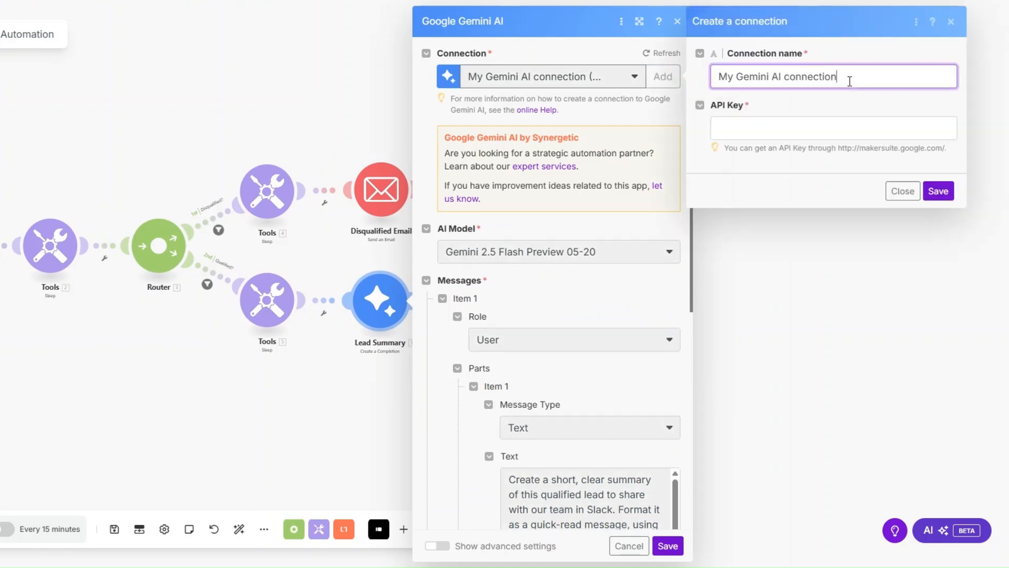
click(726, 122)
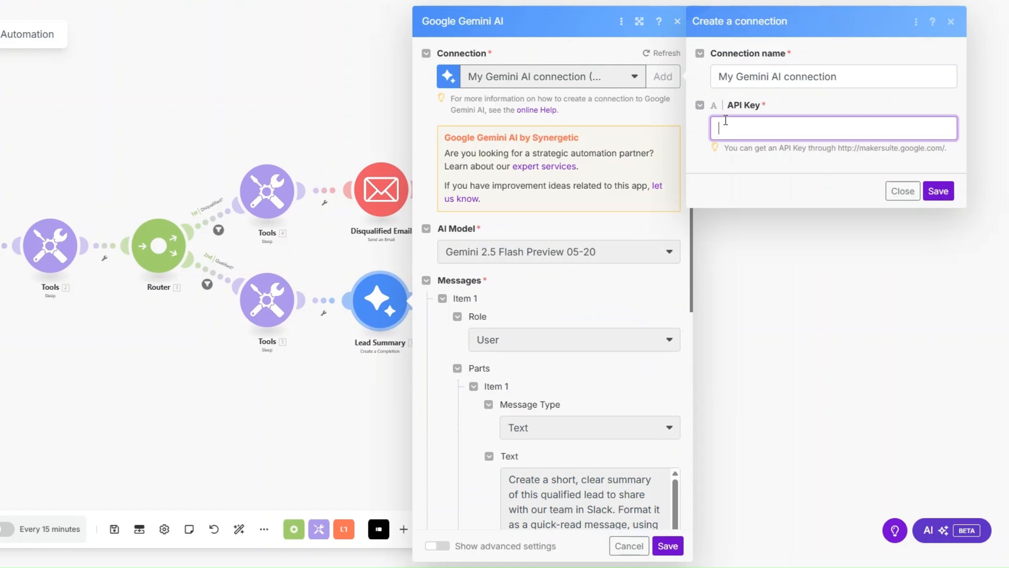
click(750, 181)
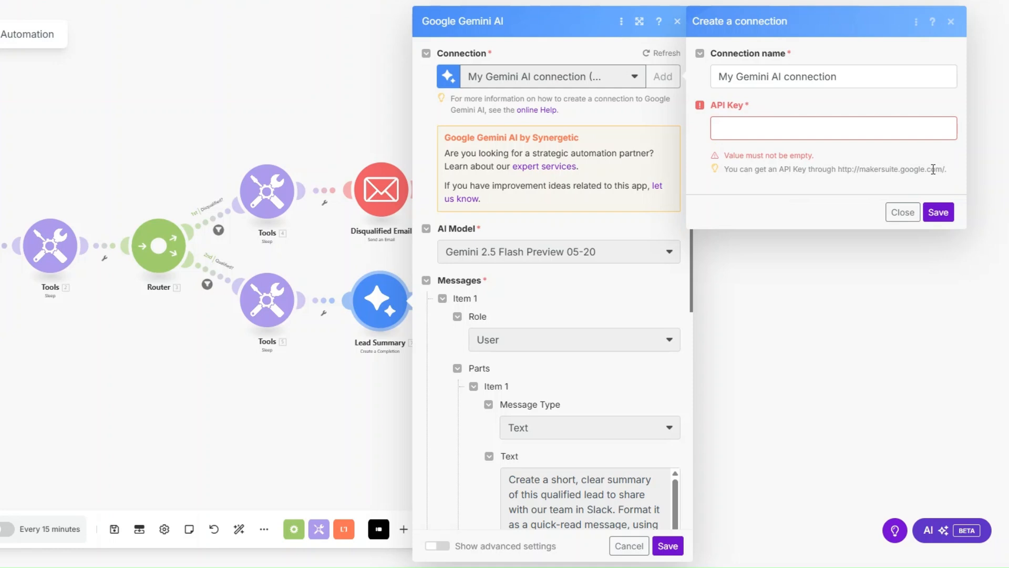
click(809, 125)
click(734, 175)
click(951, 21)
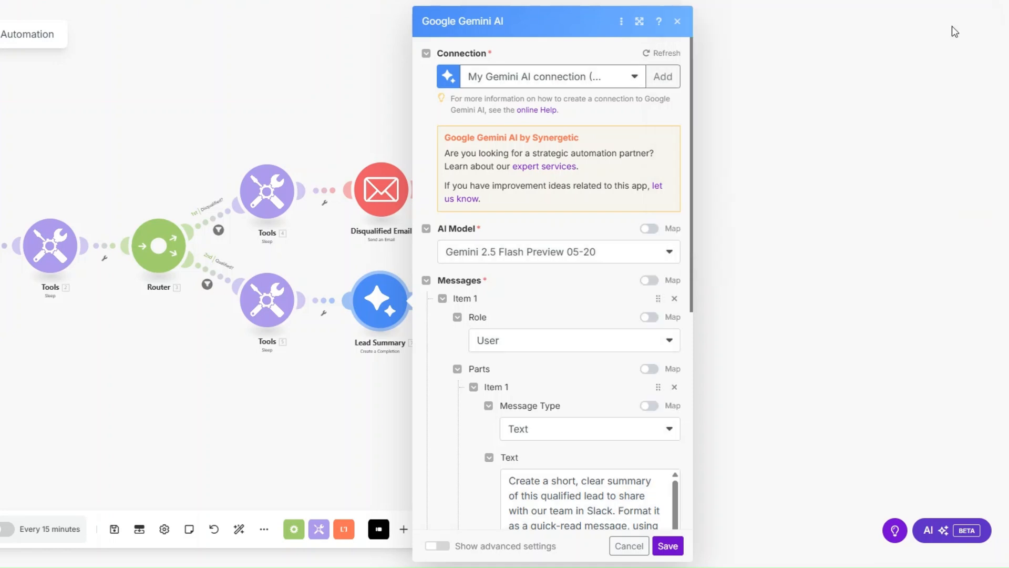
- Remove ", using bullet points" from the formatting instruction in the Lead Summary prompt
scroll(595, 137, down, 3)
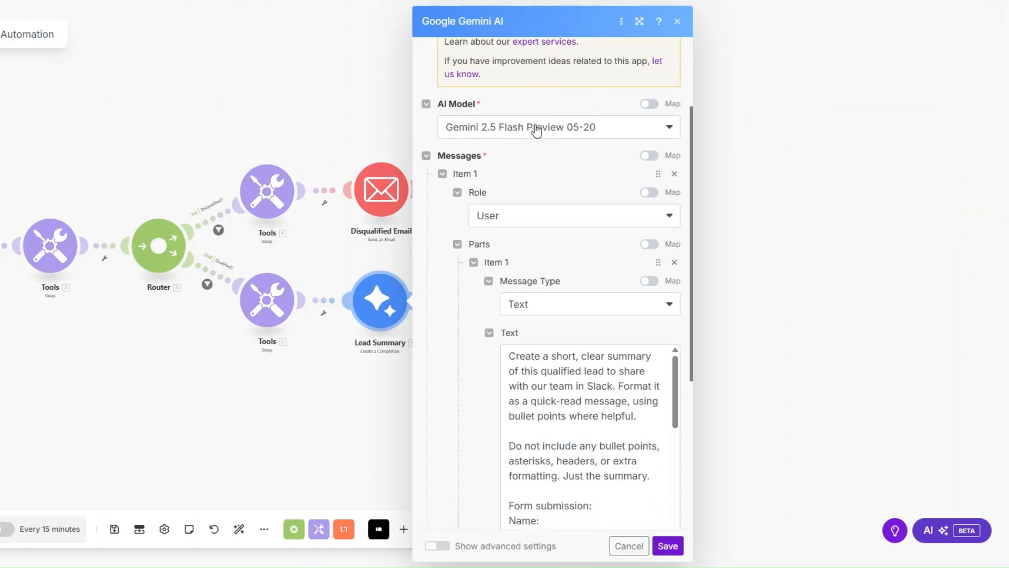
scroll(523, 135, down, 2)
scroll(524, 134, down, 3)
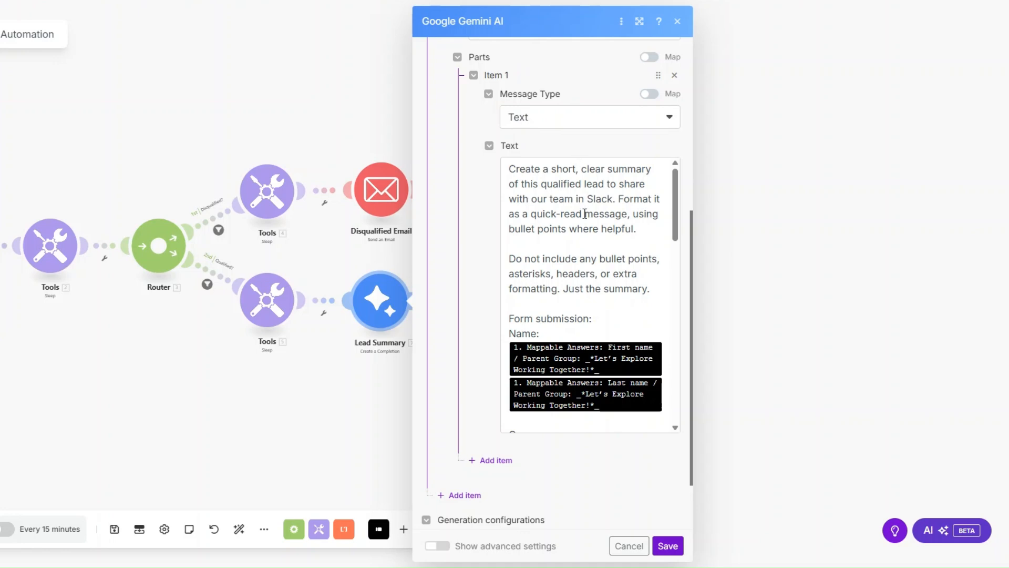
drag(629, 214, 566, 227)
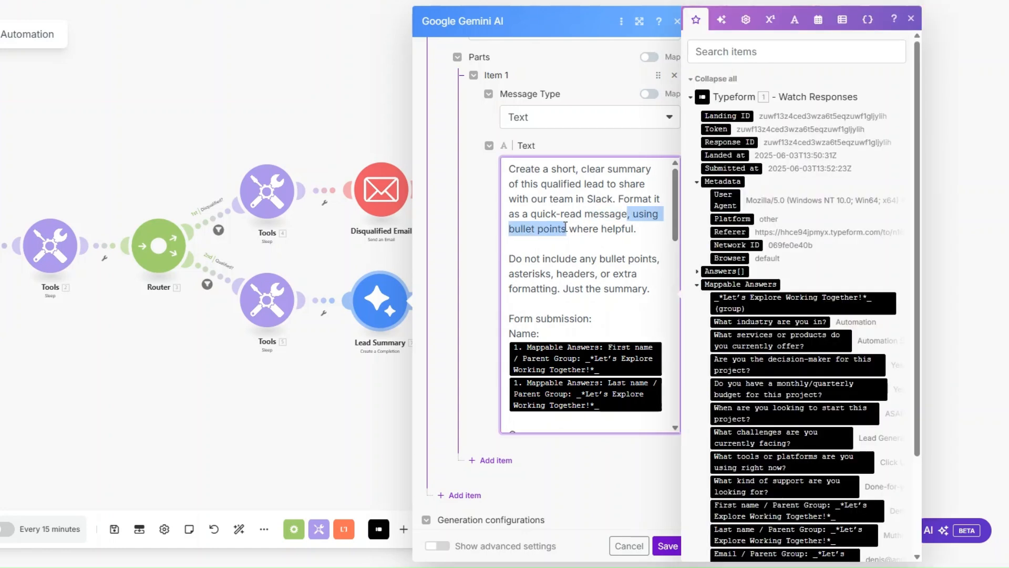
key(BackSpace)
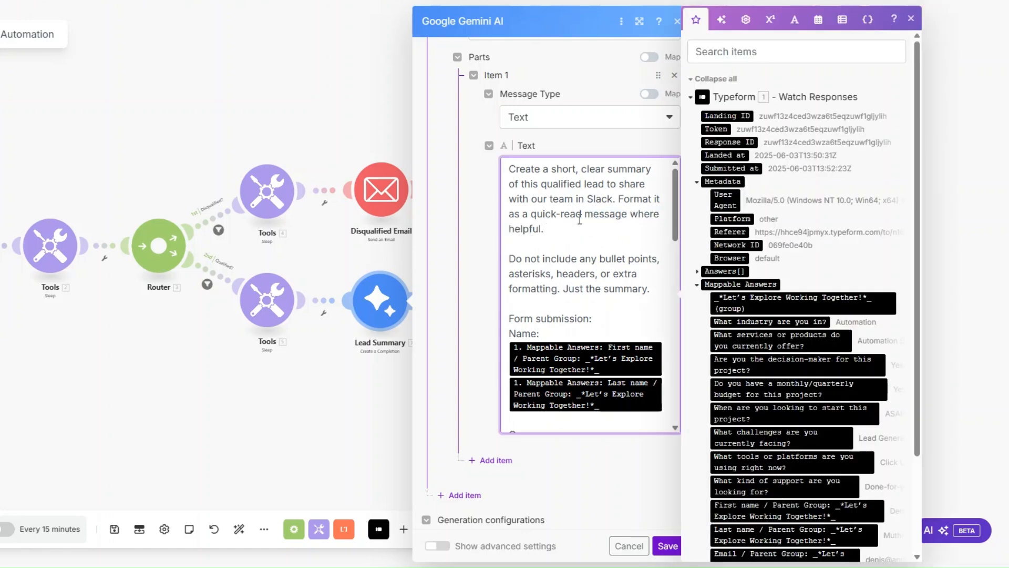
- Review the mapped answers in the Lead Summary prompt and remove the extra blank line after the budget answer
scroll(627, 218, down, 1)
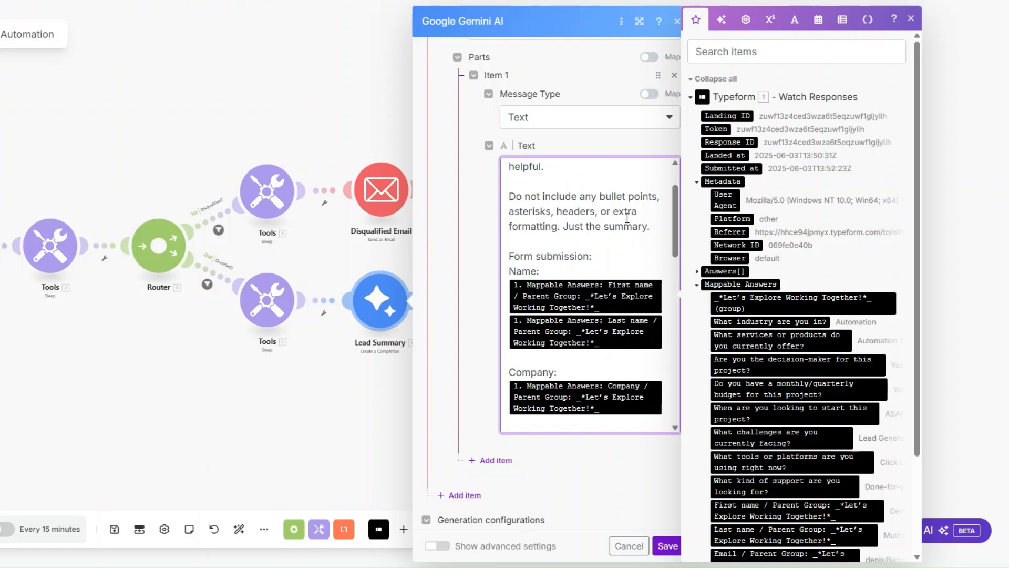
scroll(627, 218, down, 1)
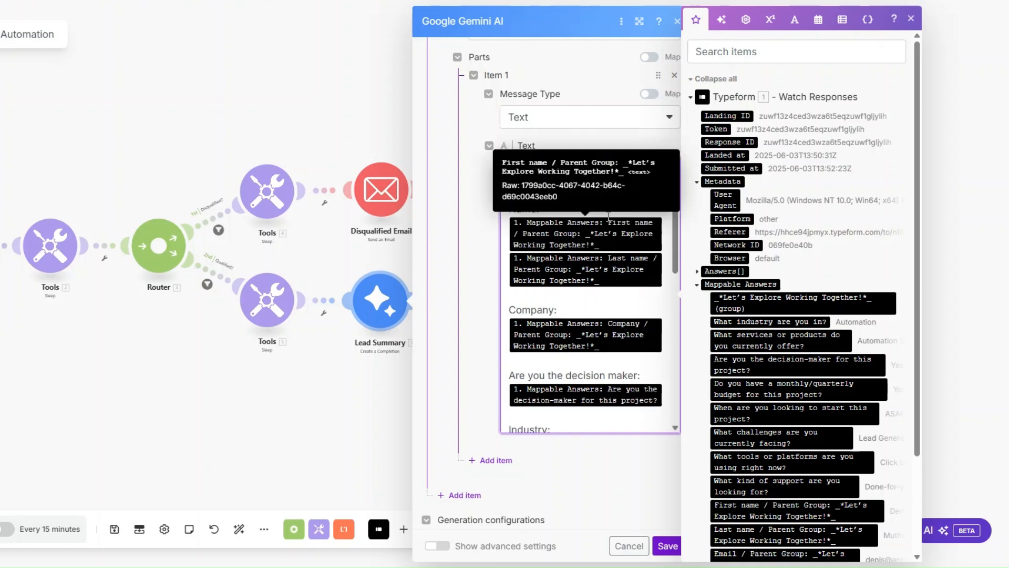
scroll(626, 216, down, 2)
scroll(606, 217, down, 1)
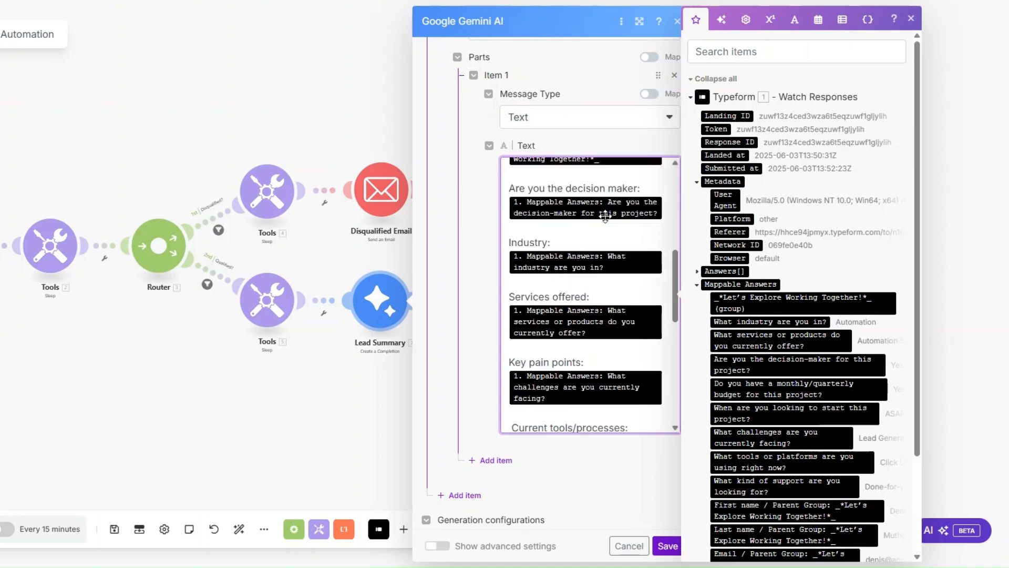
scroll(606, 217, down, 1)
scroll(606, 217, down, 2)
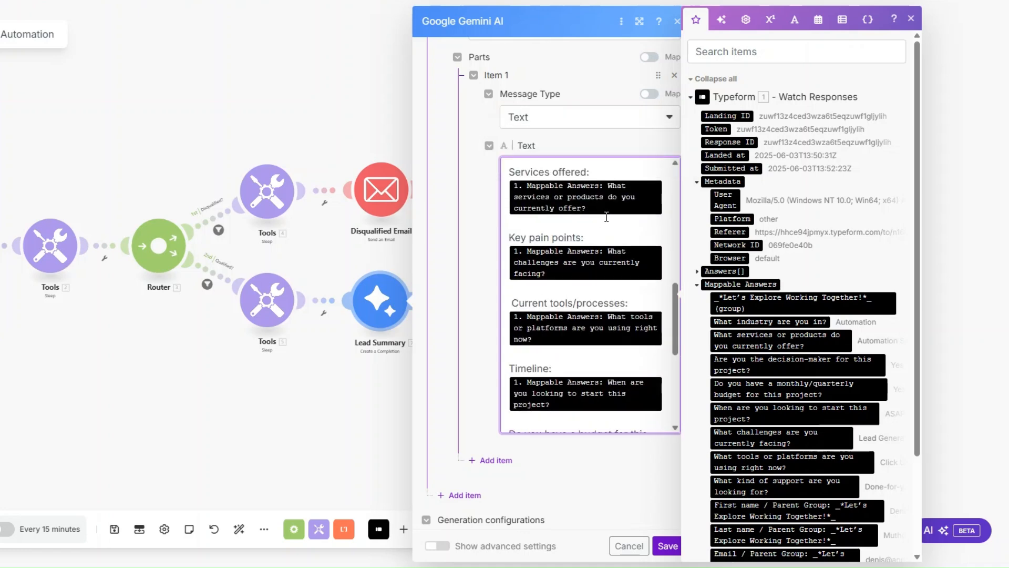
scroll(606, 216, down, 1)
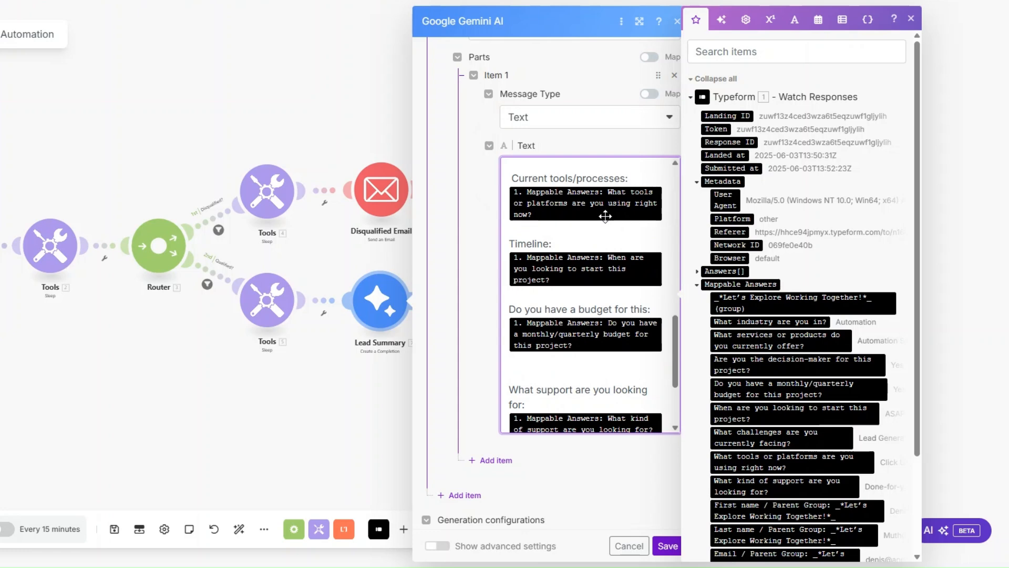
scroll(606, 216, down, 2)
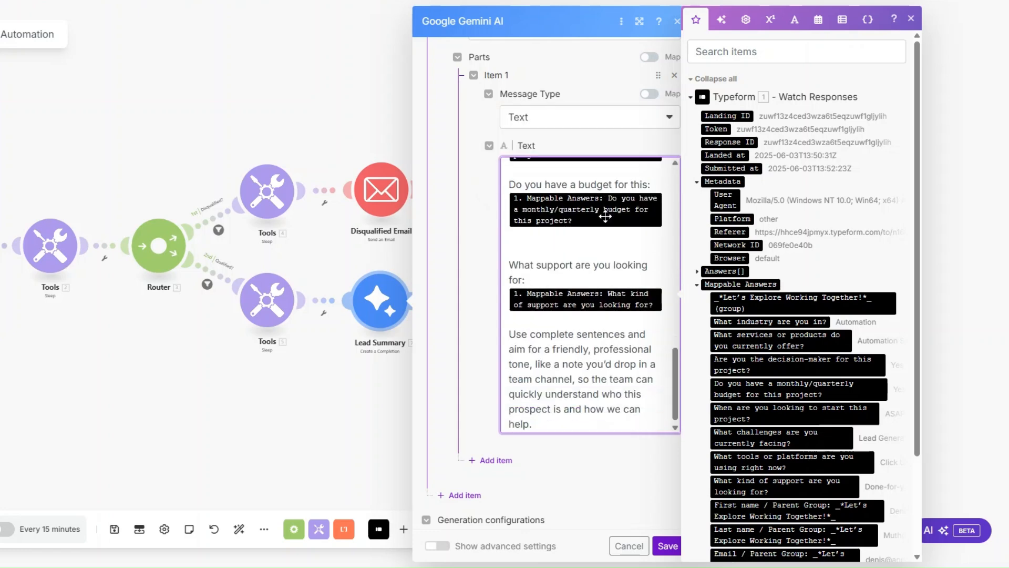
click(596, 244)
key(BackSpace)
scroll(578, 261, down, 2)
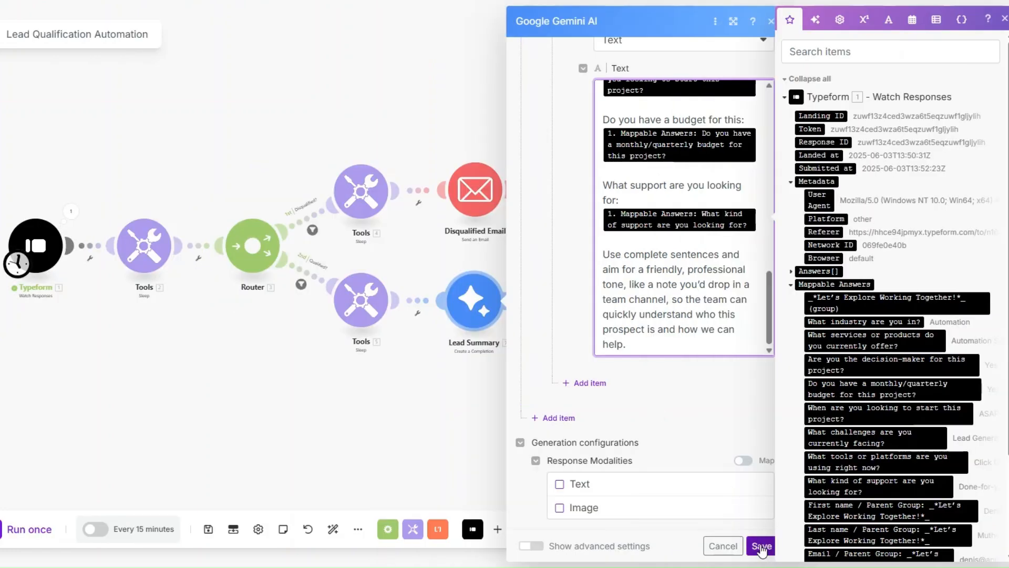
- Save the Lead Summary settings and run the scenario once from the manually chosen Typeform response dated 06/03/2025 4:52 PM
click(668, 545)
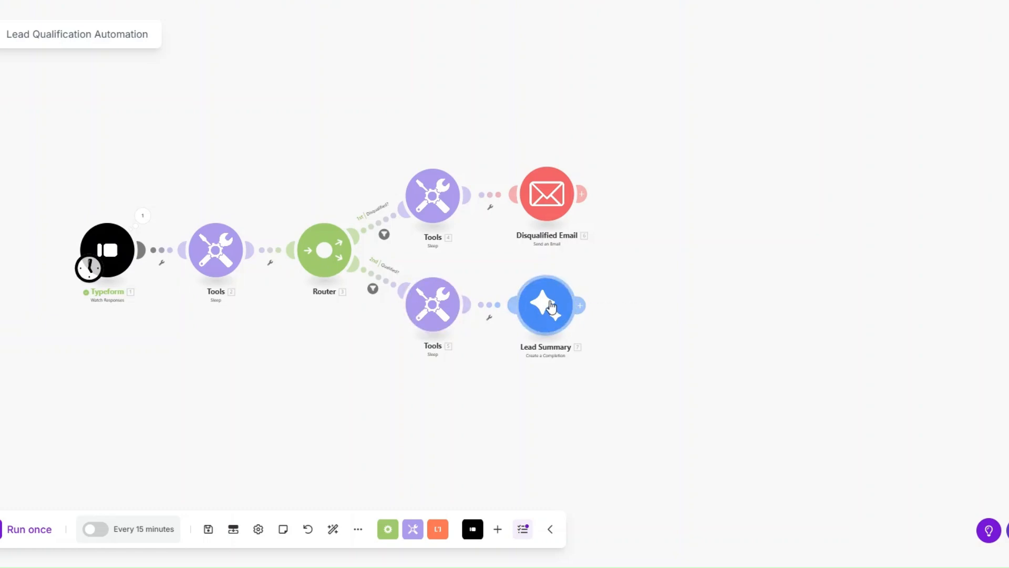
right_click(113, 259)
click(152, 311)
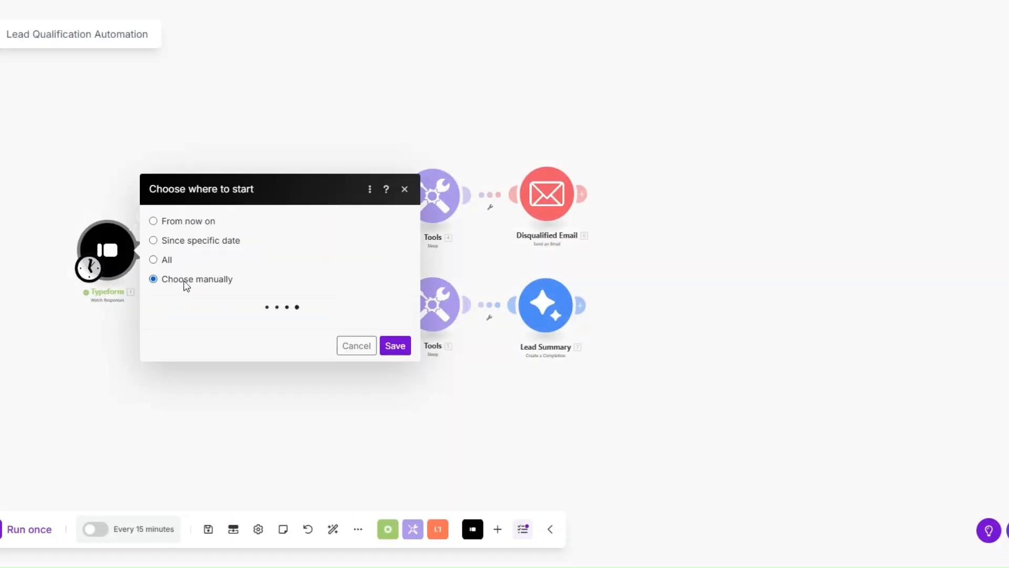
click(267, 274)
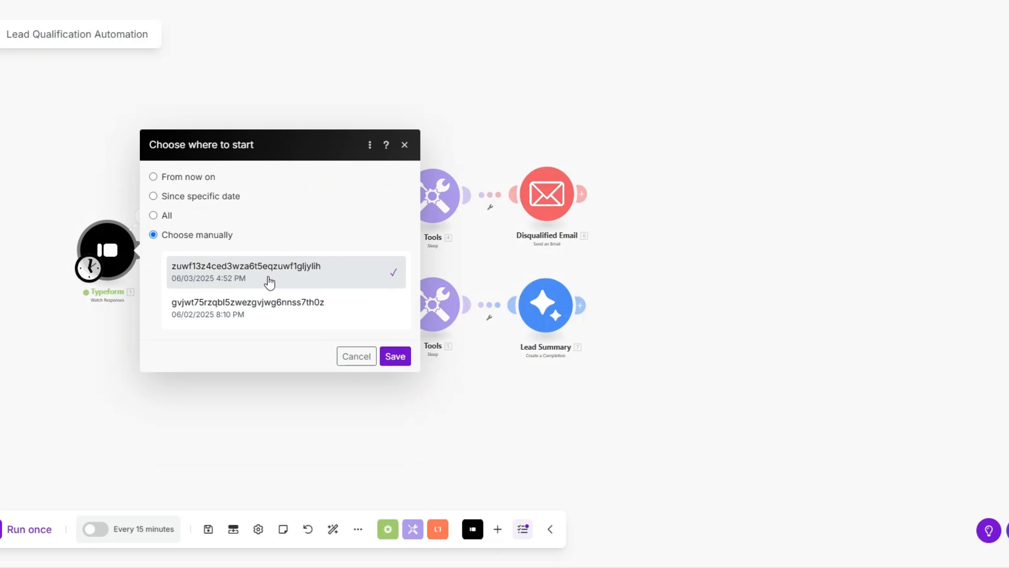
click(394, 355)
click(5, 534)
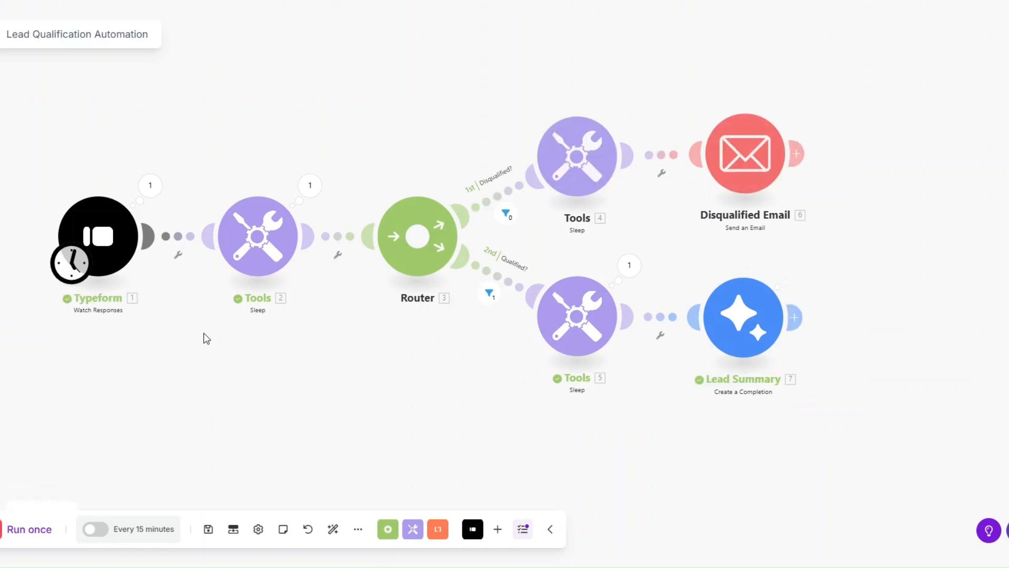
- Examine the run output of the Lead Summary module, reading the result text generated by Gemini
drag(206, 338, 189, 342)
click(132, 189)
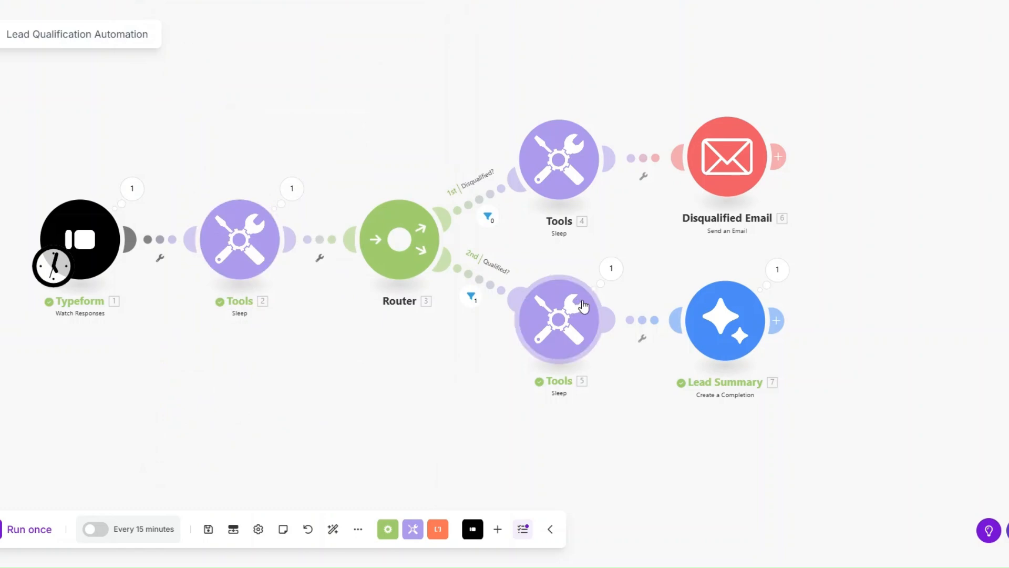
click(778, 270)
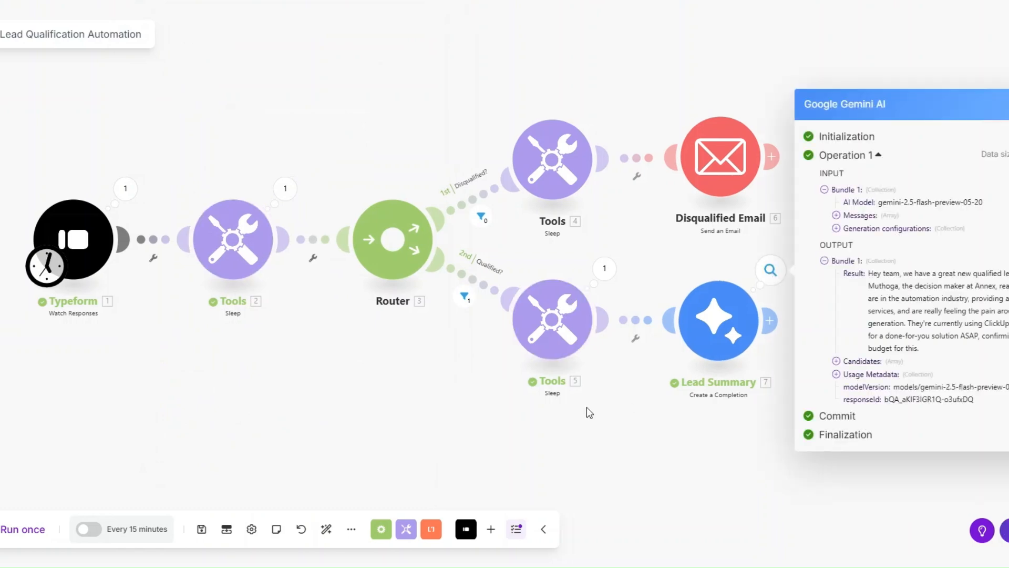
scroll(513, 405, down, 2)
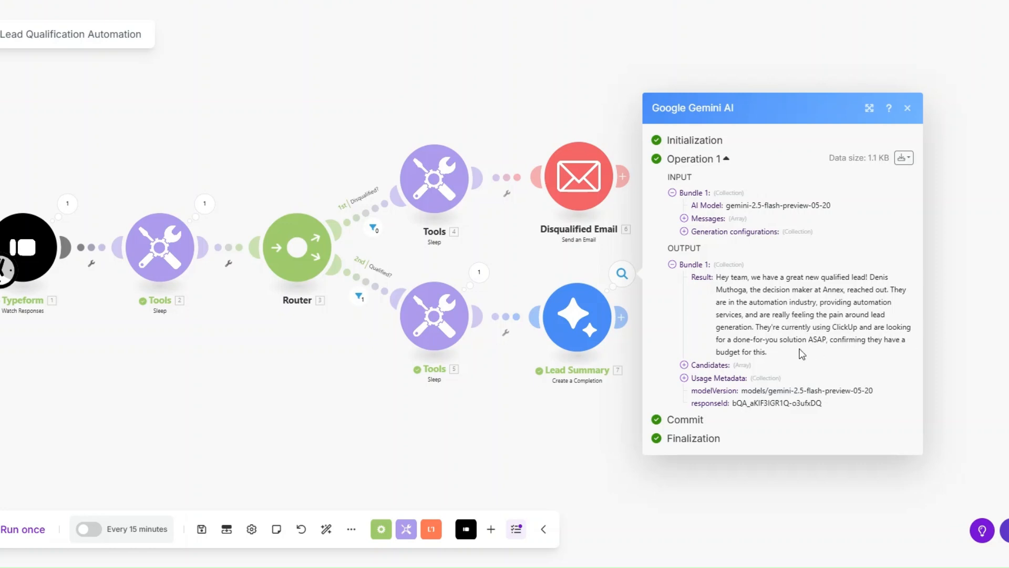
click(572, 394)
- Add a Slack Create a Message module after the Lead Summary module
scroll(554, 417, down, 2)
drag(554, 417, 510, 408)
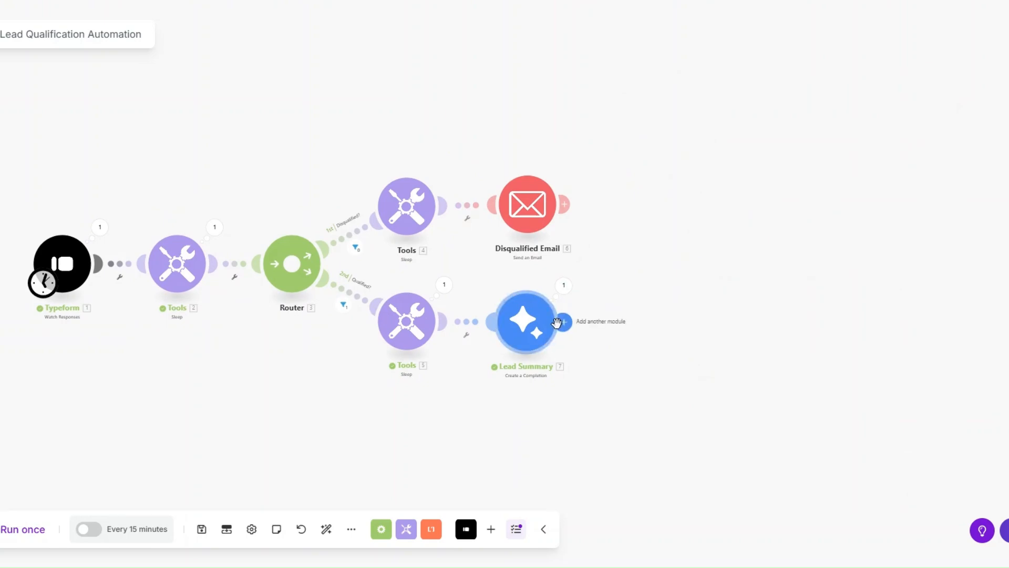
drag(563, 322, 630, 334)
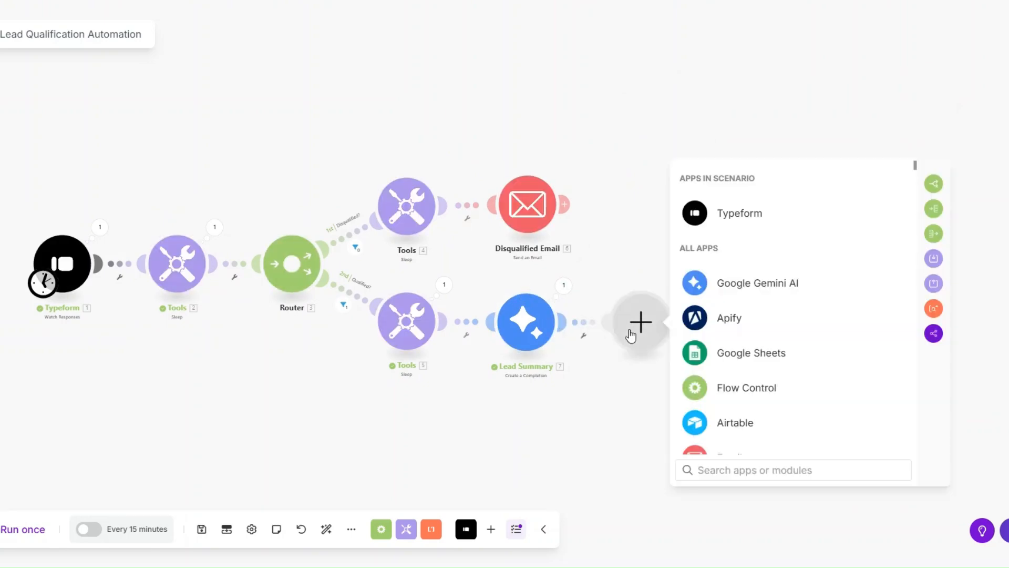
text(sl)
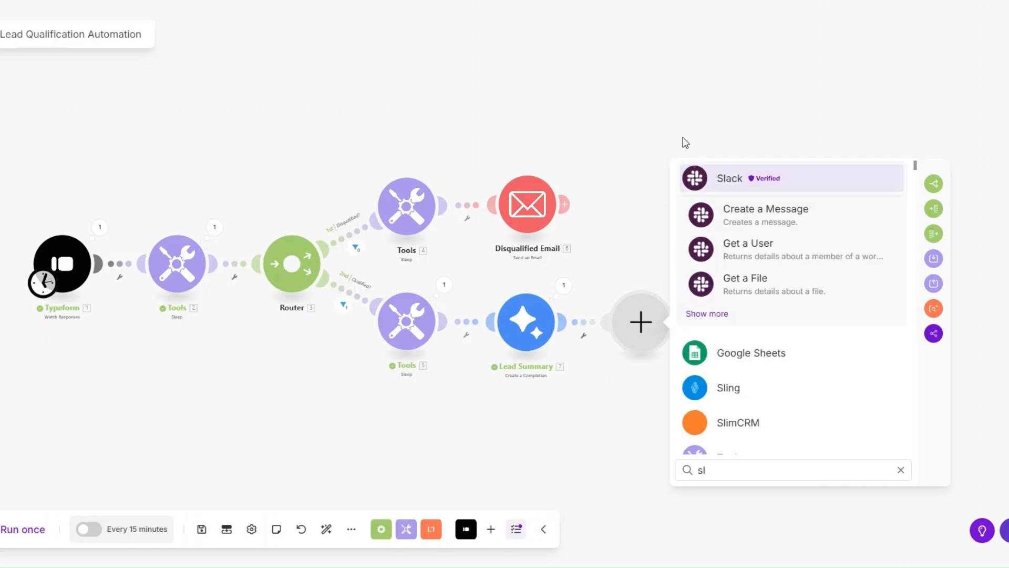
click(736, 179)
scroll(765, 325, down, 3)
click(766, 339)
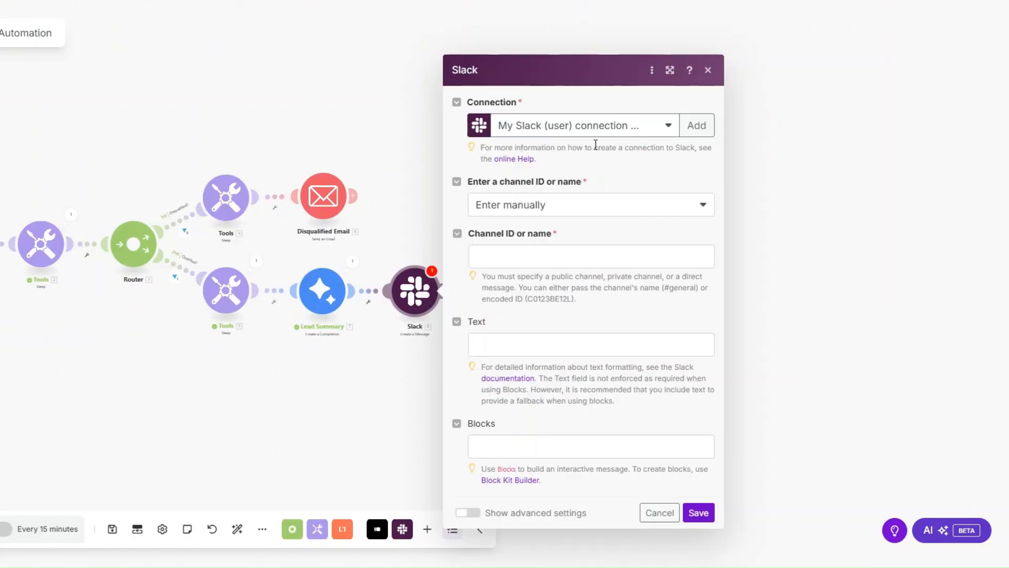
click(702, 126)
click(771, 126)
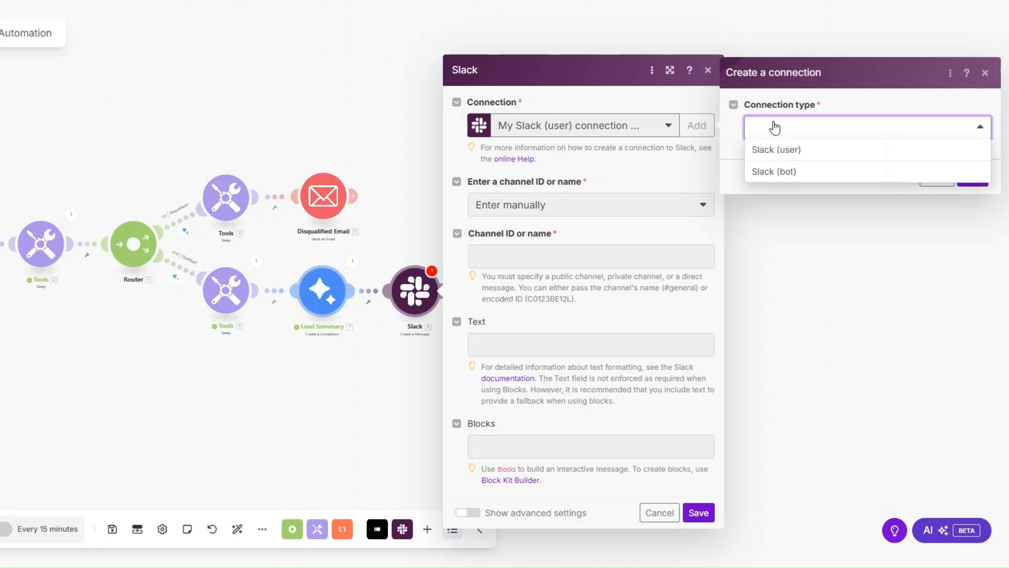
click(794, 156)
click(842, 128)
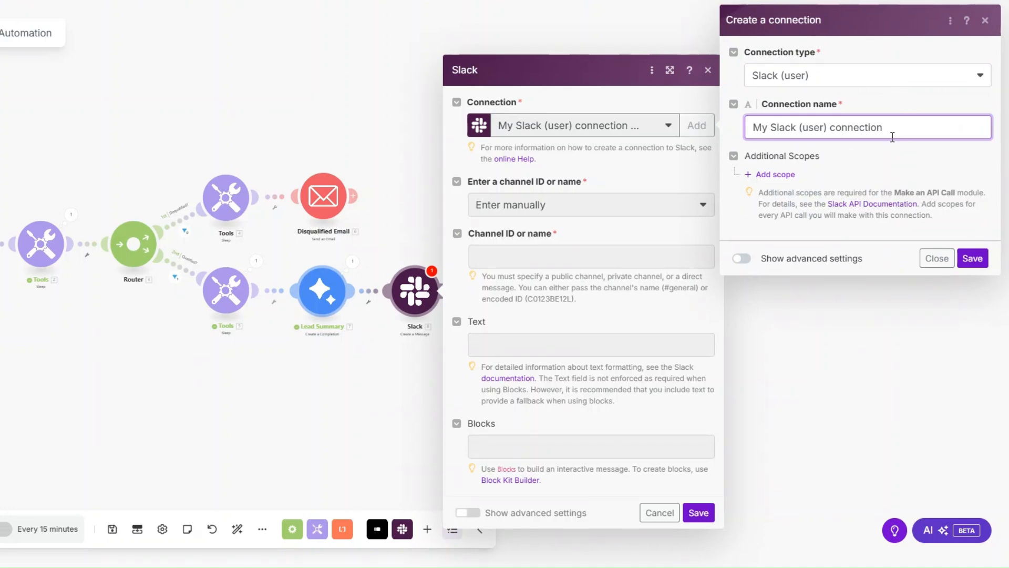
click(944, 98)
click(939, 264)
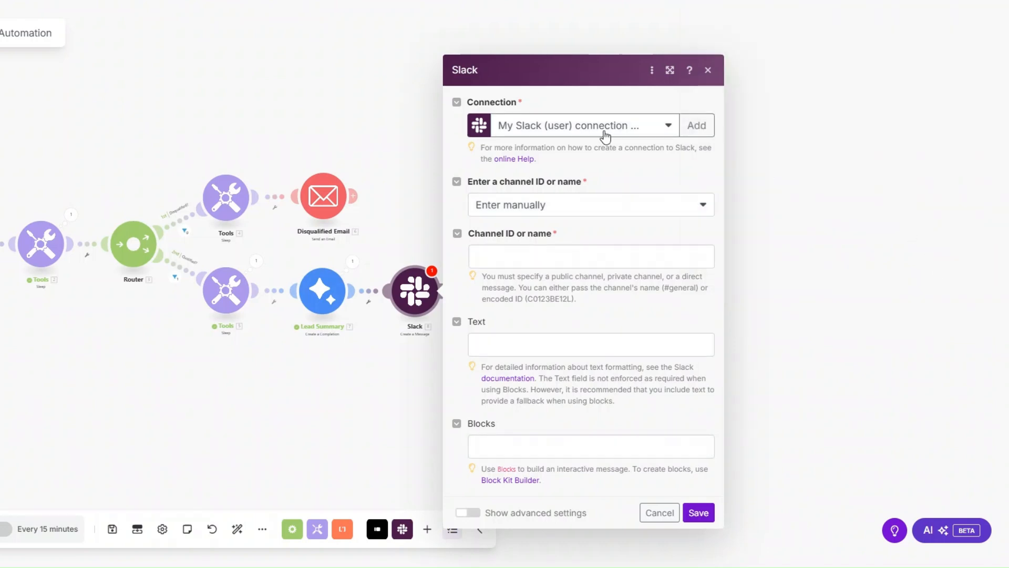
- Configure the Slack message for the public channel luxe, selected from the list, with the Lead Summary Result as its text
click(577, 209)
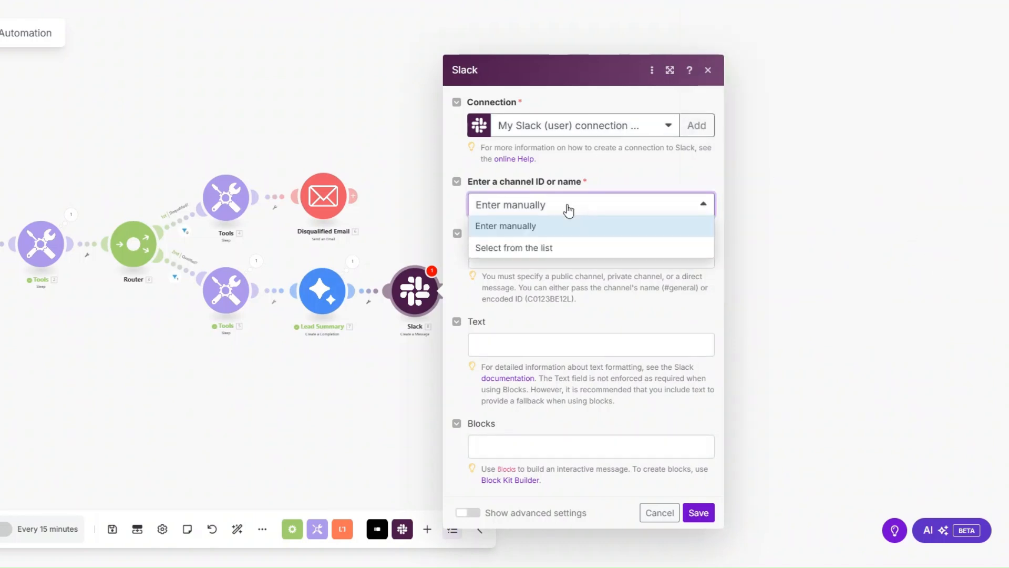
click(543, 248)
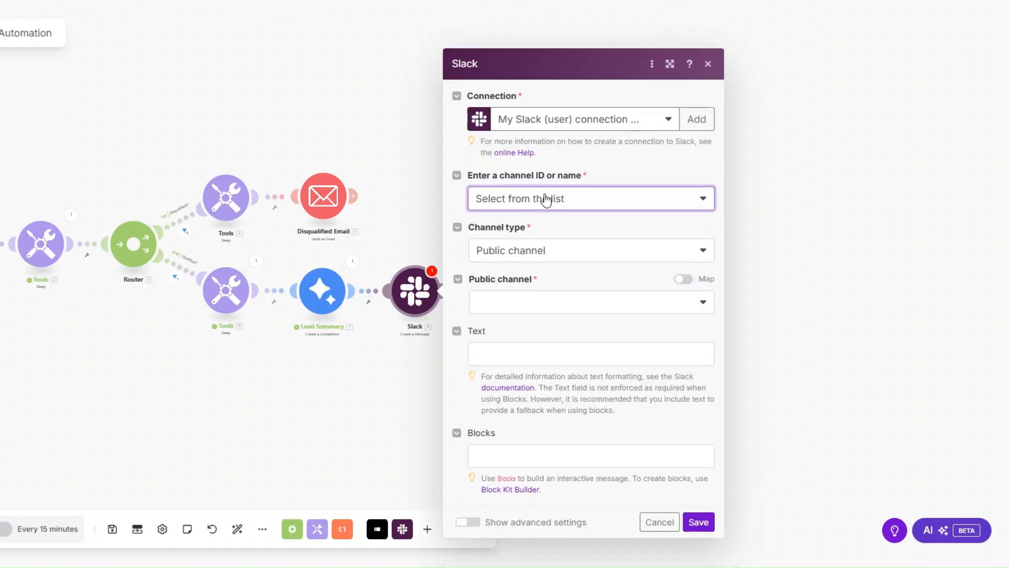
click(525, 304)
click(507, 347)
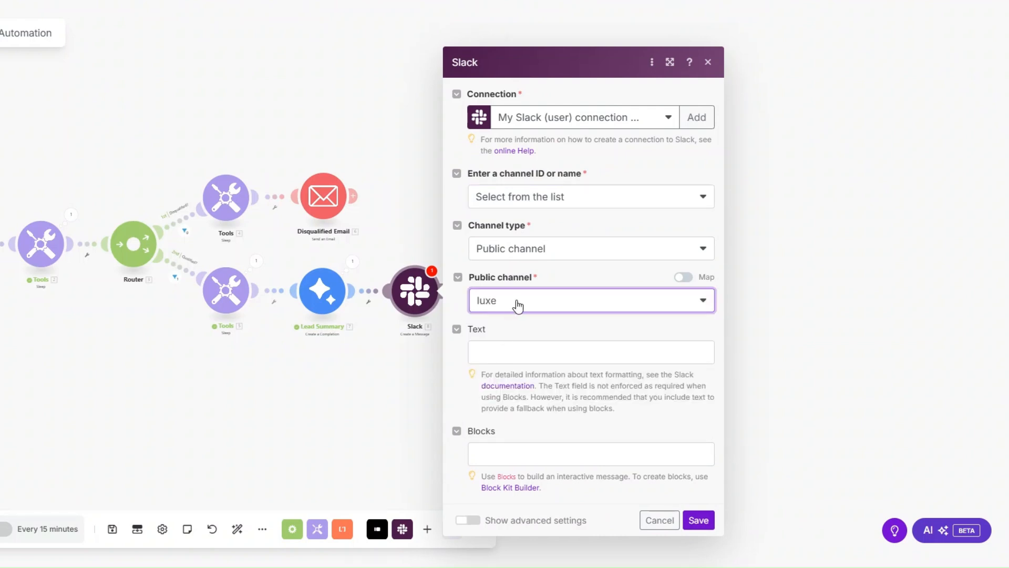
click(498, 349)
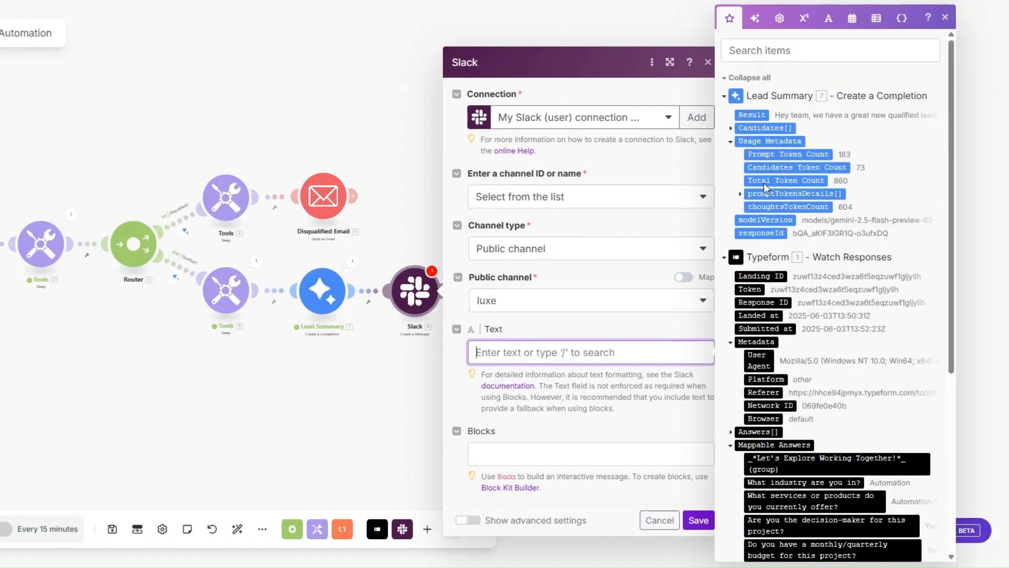
drag(752, 115, 519, 350)
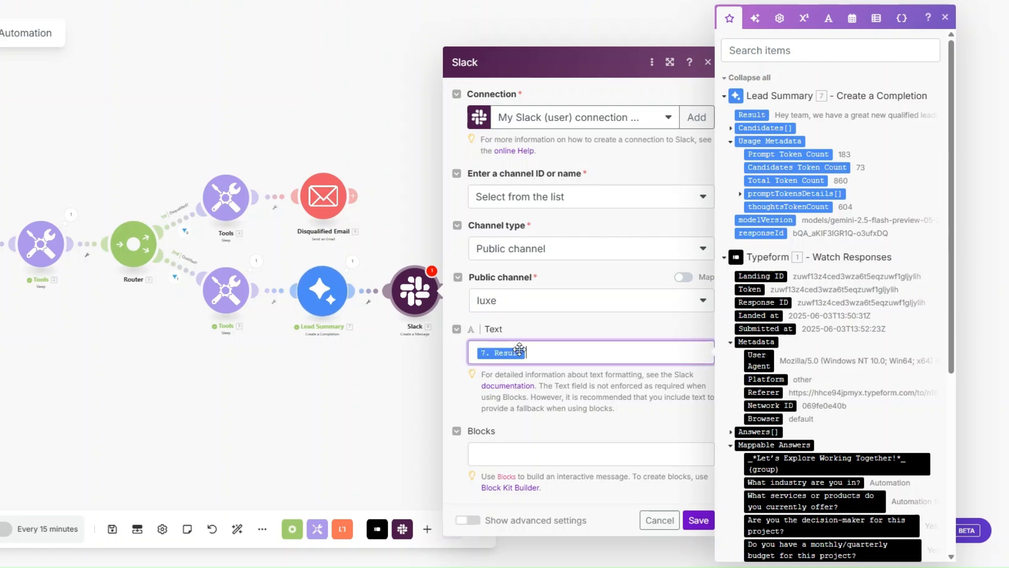
click(695, 523)
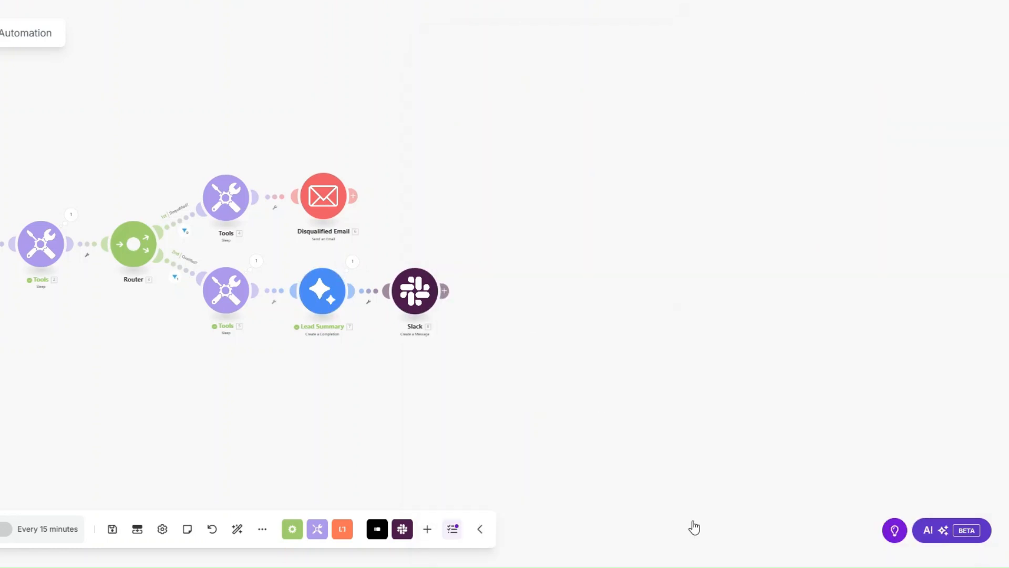
- Rename the Slack module as "Team Notification"
right_click(415, 291)
click(450, 372)
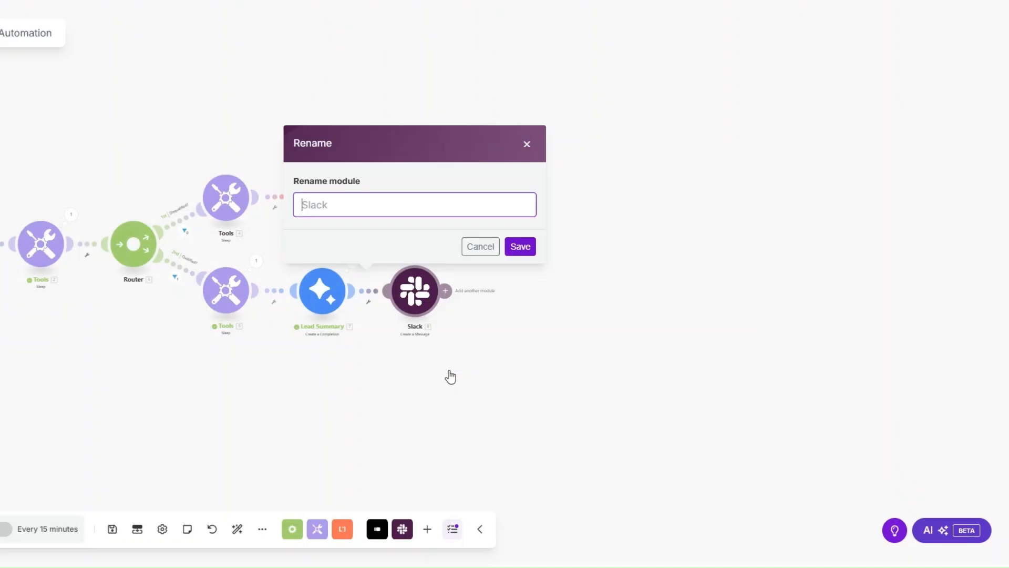
text(Team Notification)
click(520, 246)
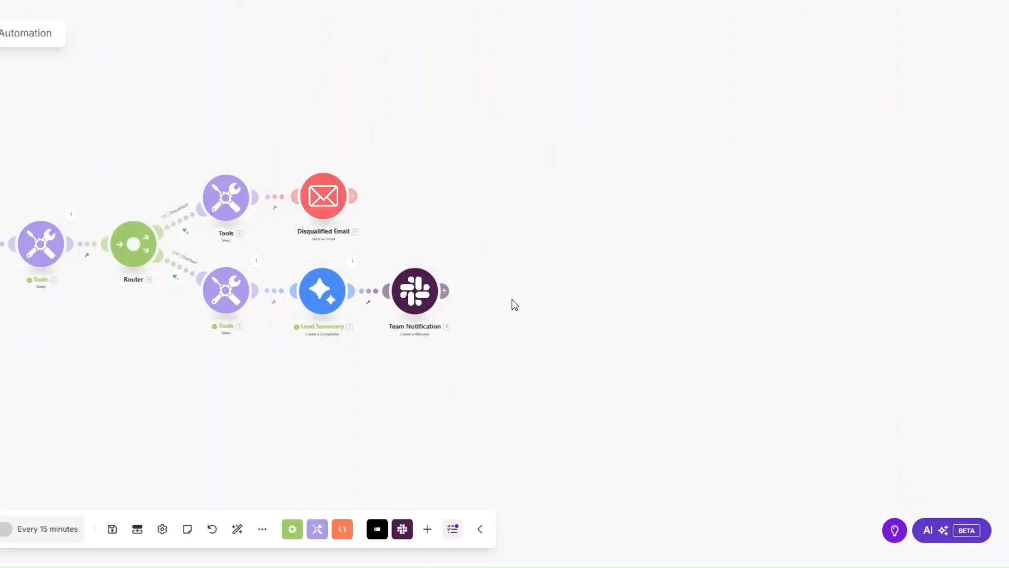
- Add a Tools Sleep module with a delay of 3 after the Team Notification module
click(444, 291)
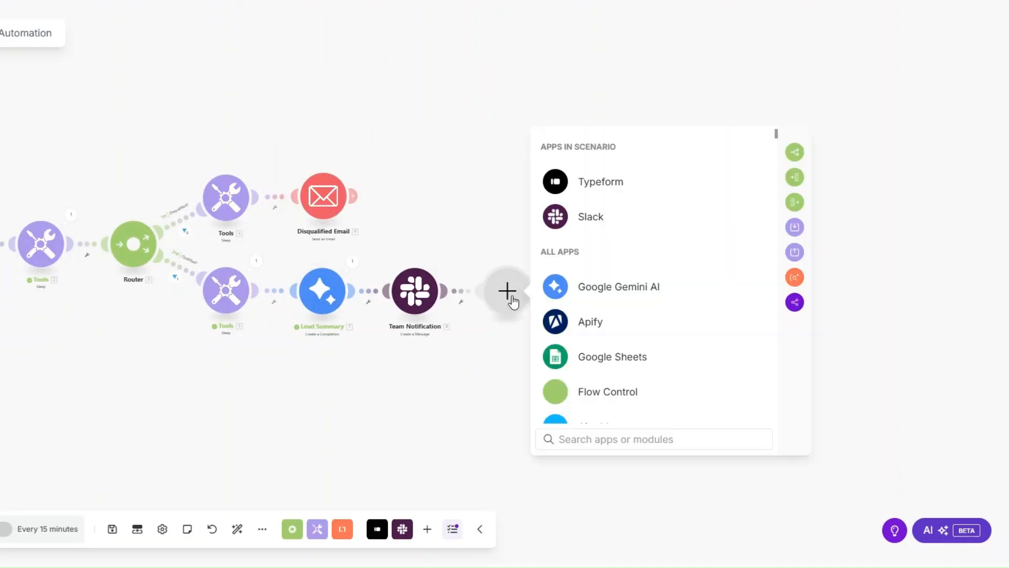
scroll(589, 326, down, 3)
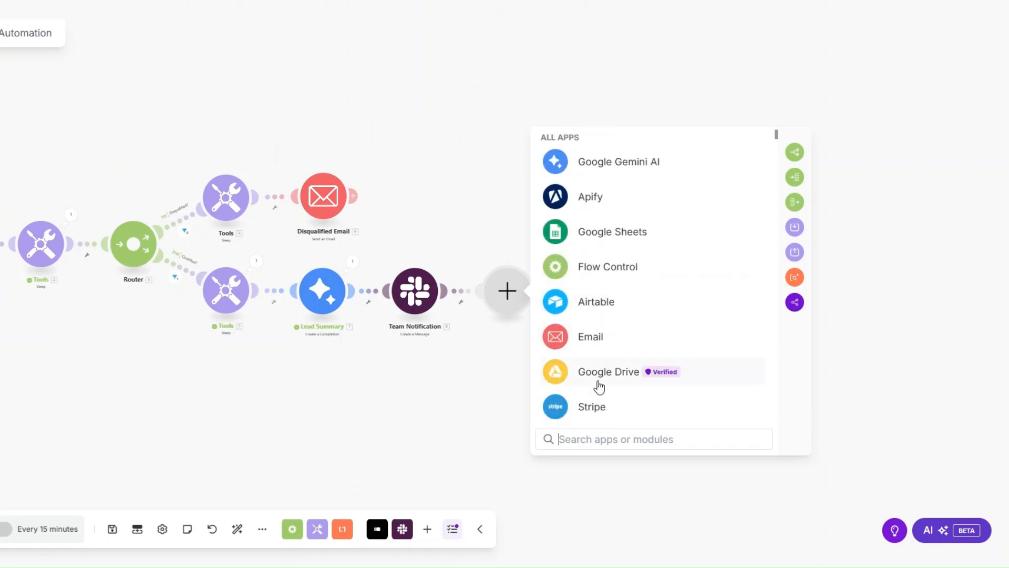
text(too)
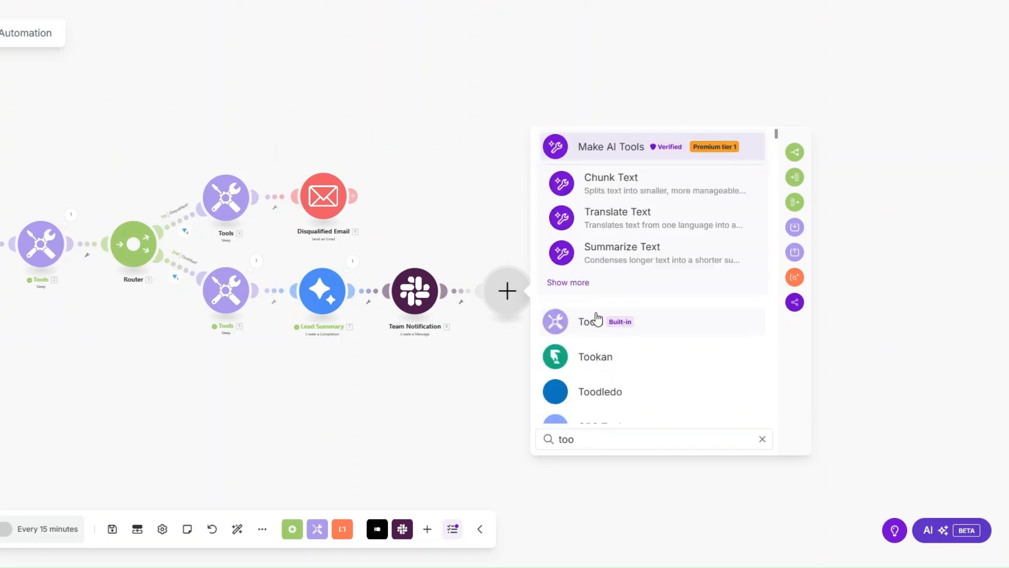
click(595, 321)
scroll(621, 389, down, 2)
click(613, 324)
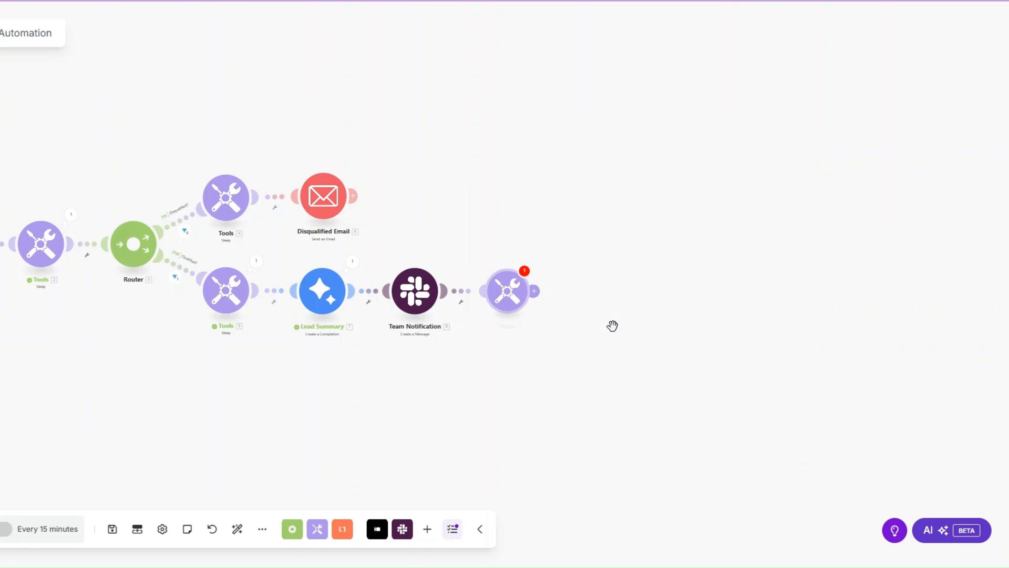
click(588, 279)
text(1)
key(BackSpace)
text(3)
click(790, 362)
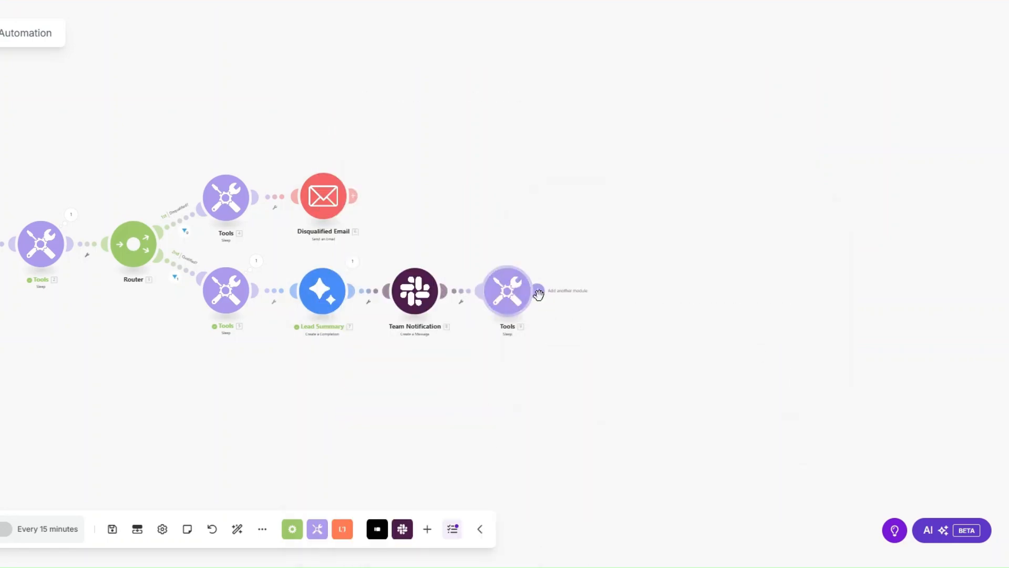
- Add a new module after the last Sleep module and choose monday.com as its app
click(598, 301)
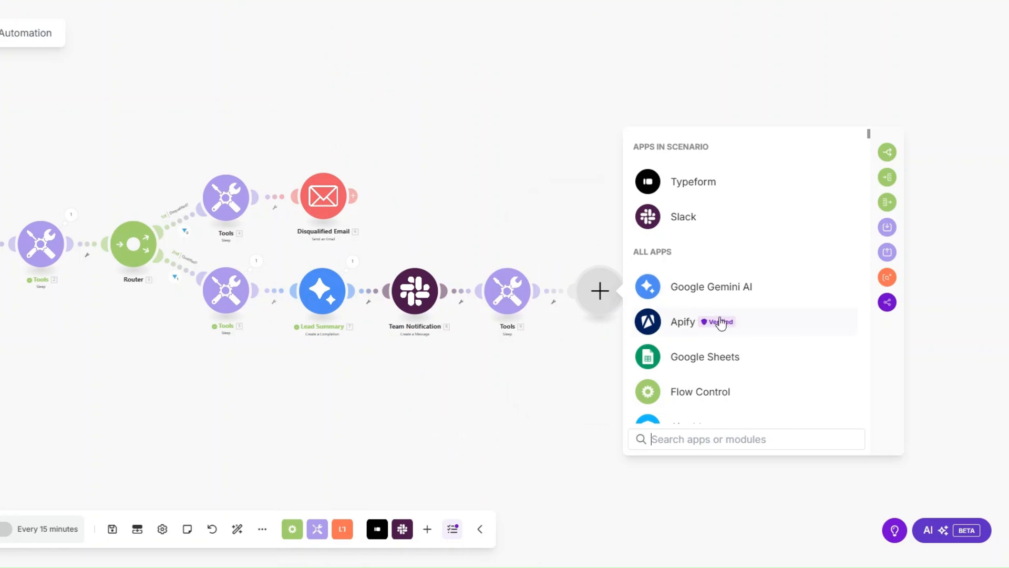
scroll(718, 322, down, 3)
text(mo)
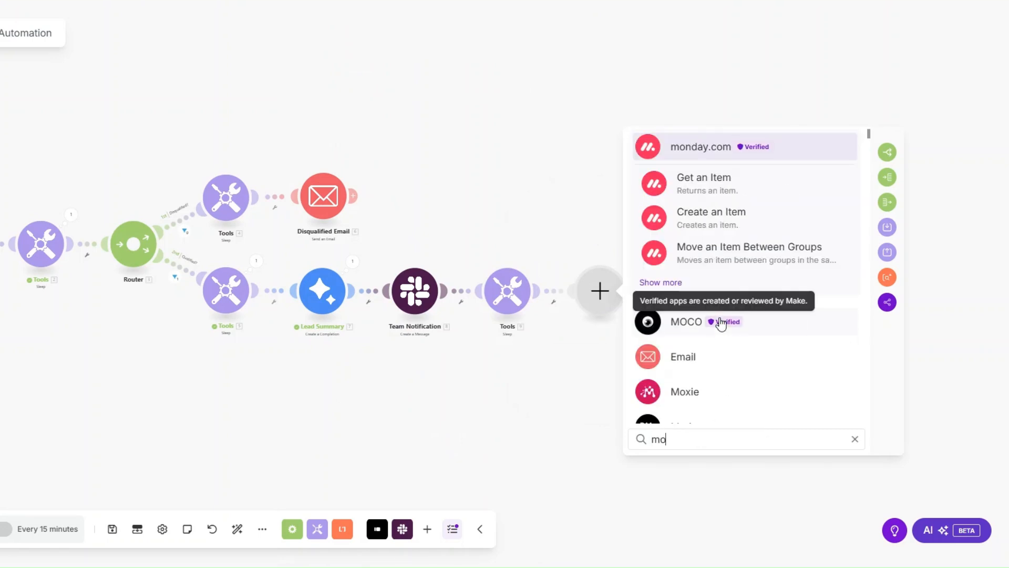
click(707, 150)
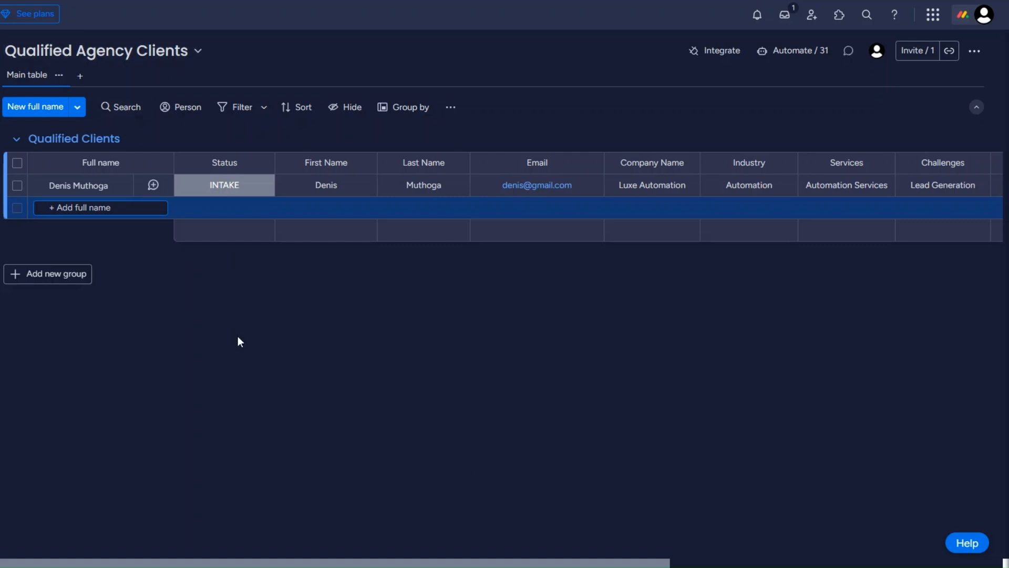
- Switch to monday.com and examine the columns of the Qualified Agency Clients board, from Status through Budget
click(237, 193)
click(237, 192)
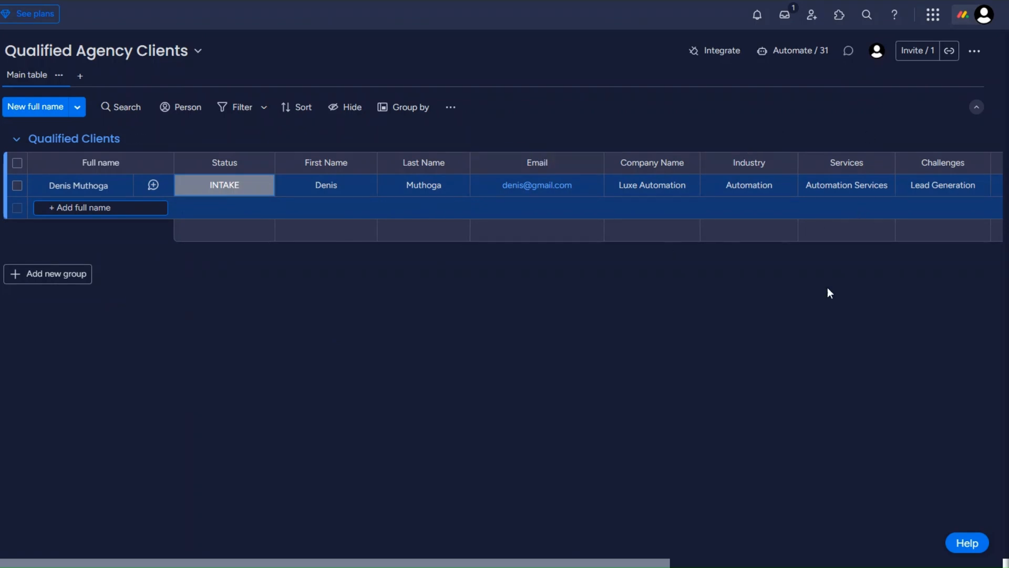
drag(454, 563, 767, 563)
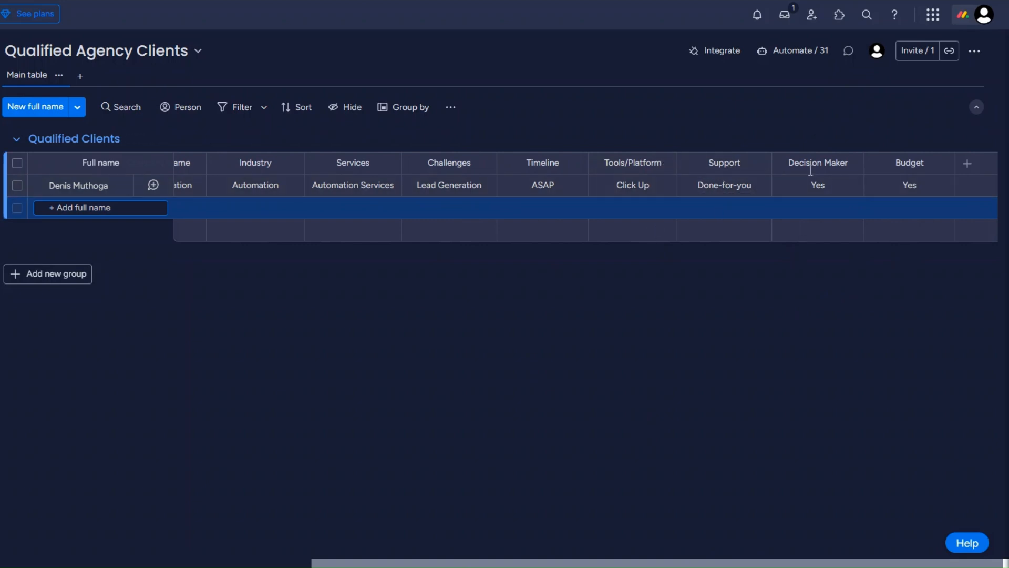
scroll(293, 329, left, 10)
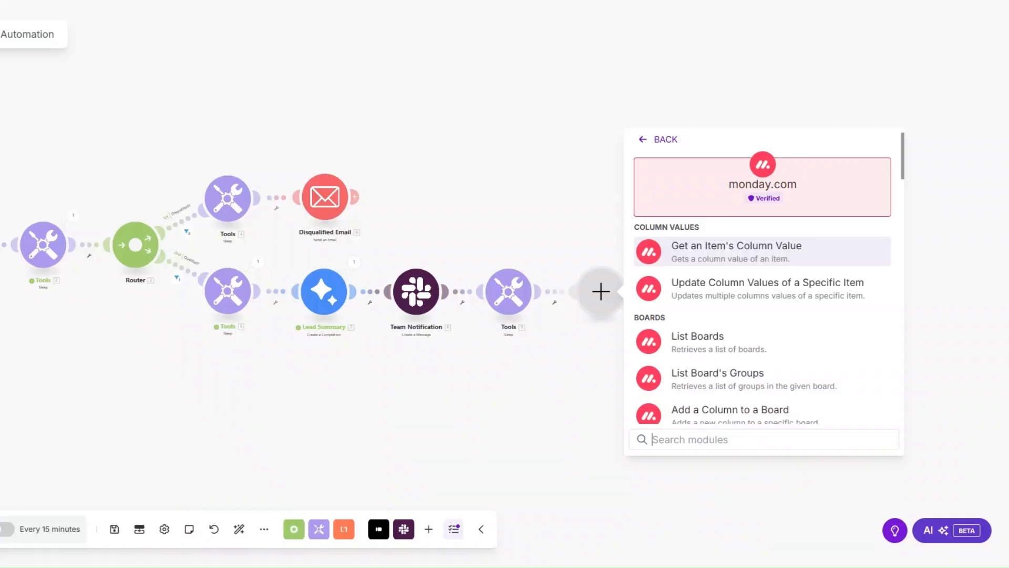
- Back in Make, choose monday.com's Create an Item module and open the form for a new connection
drag(411, 398, 373, 400)
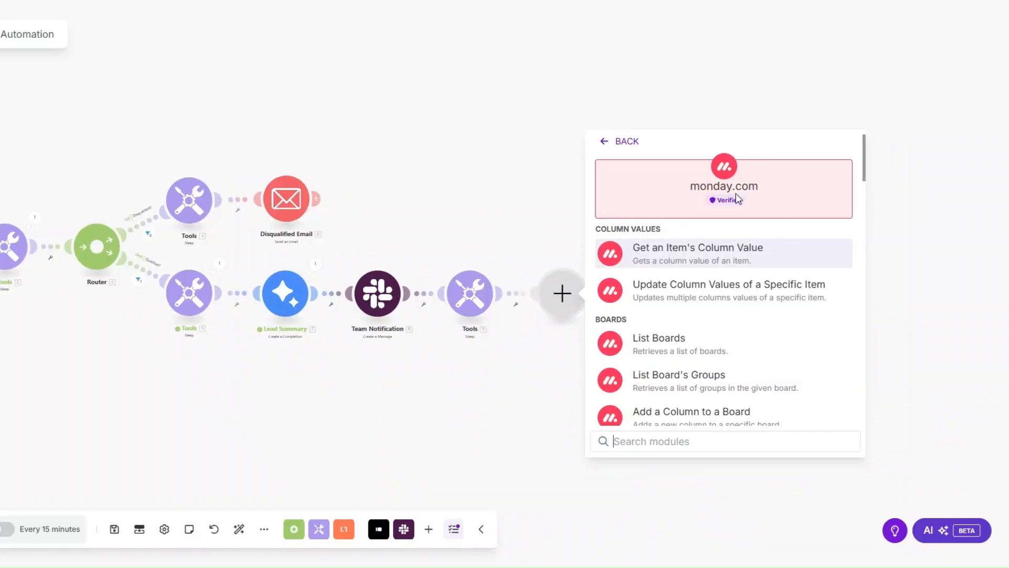
scroll(671, 338, down, 3)
text(create)
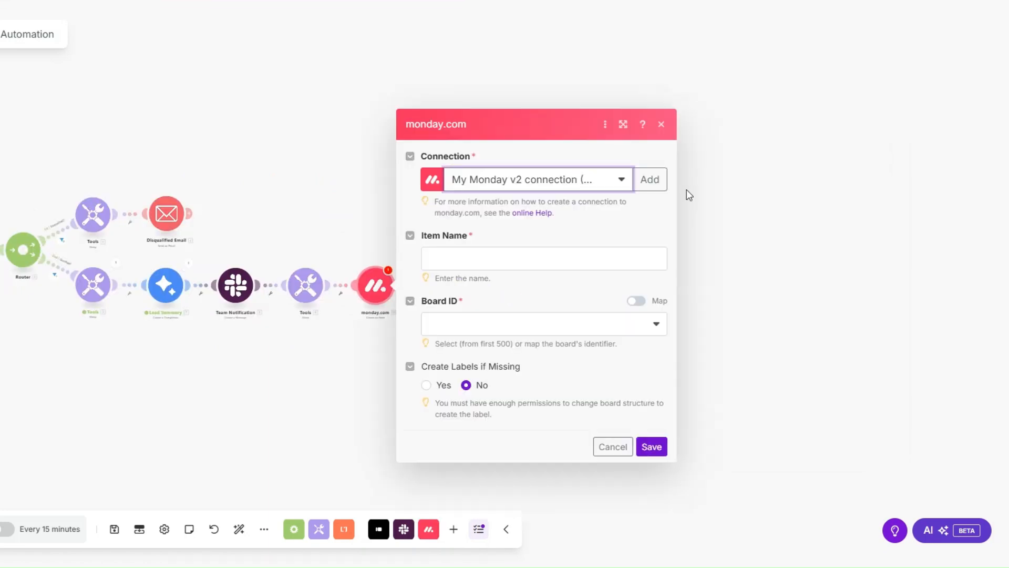
click(650, 179)
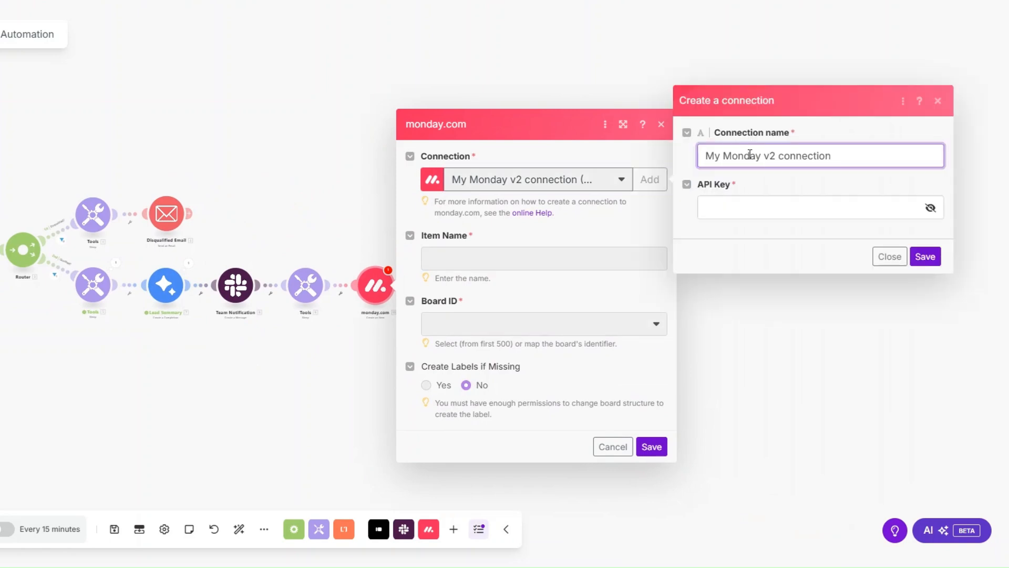
- Switch to monday.com and view the Personal API Token page in the Administration's connections, then return to Make and discard the new connection form
click(725, 204)
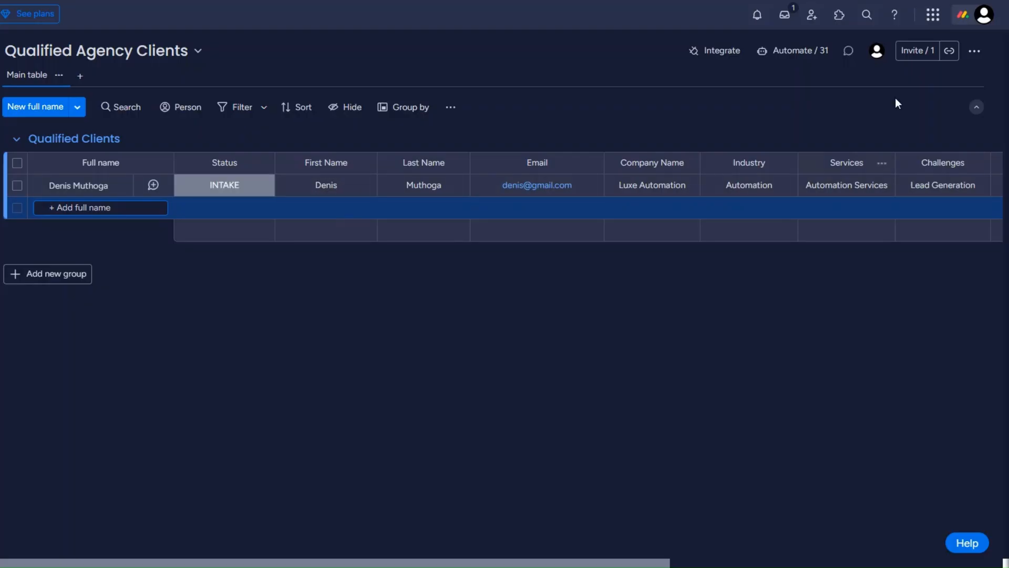
click(983, 17)
mouse_move(793, 286)
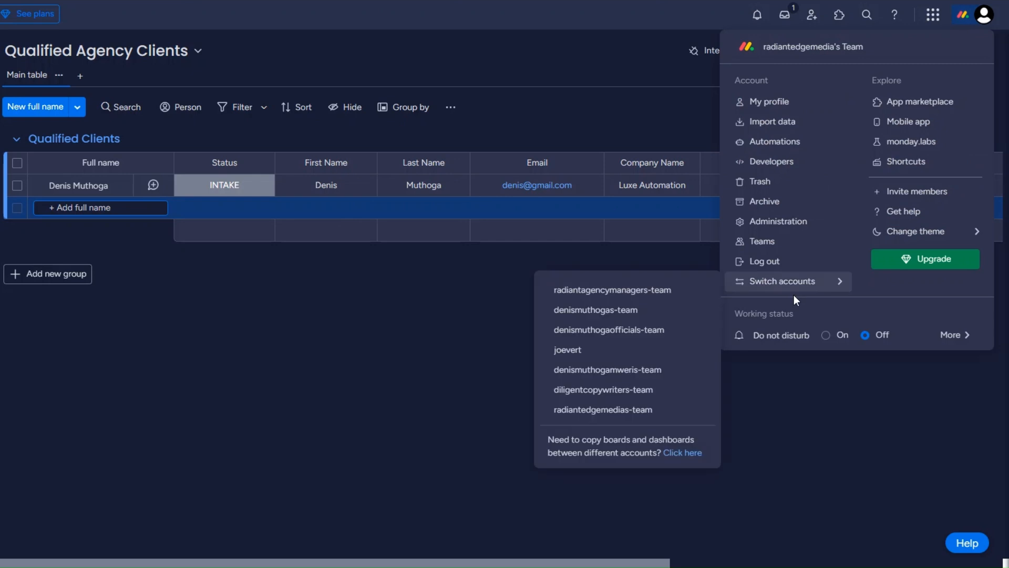
click(769, 227)
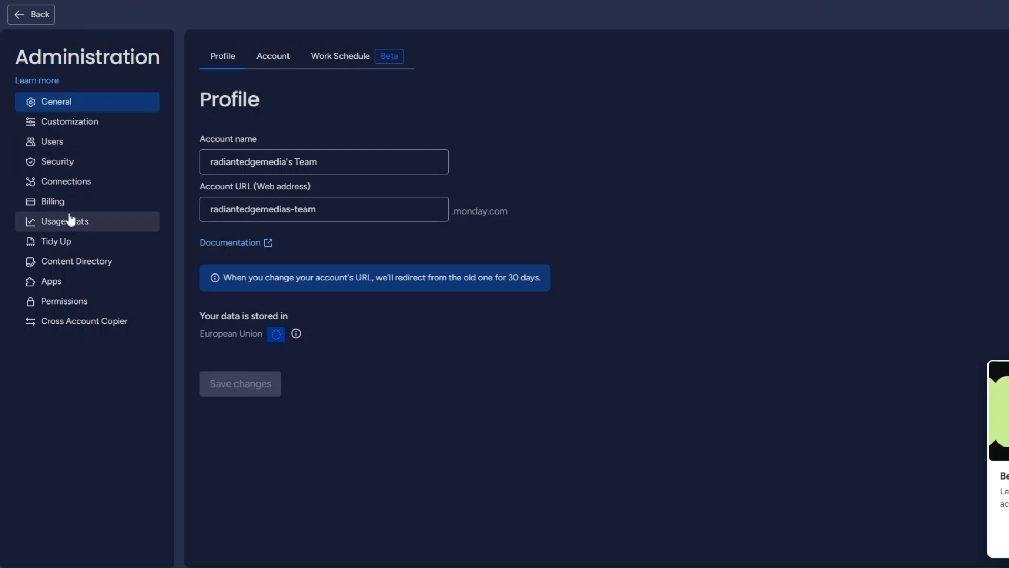
click(78, 192)
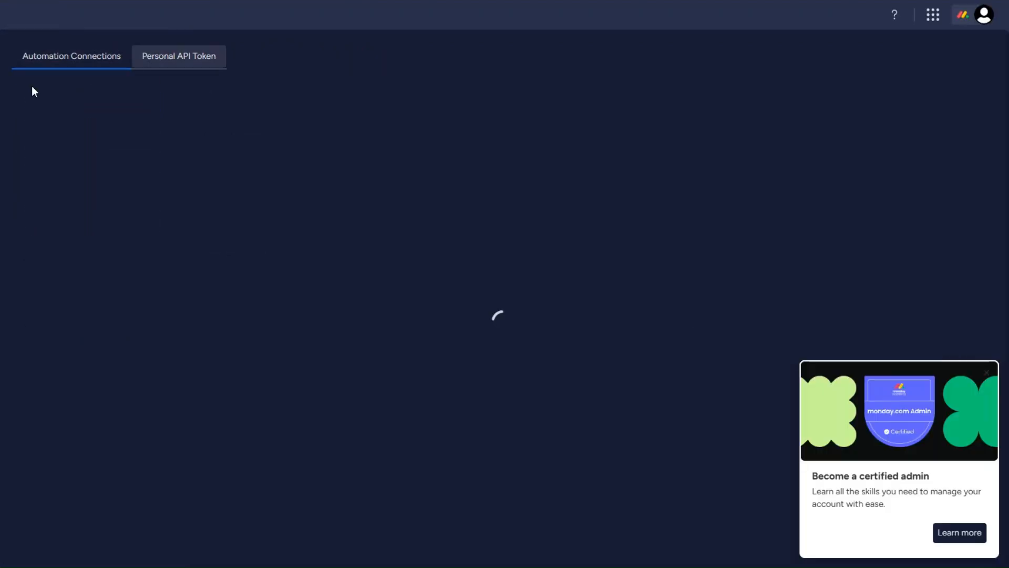
click(184, 51)
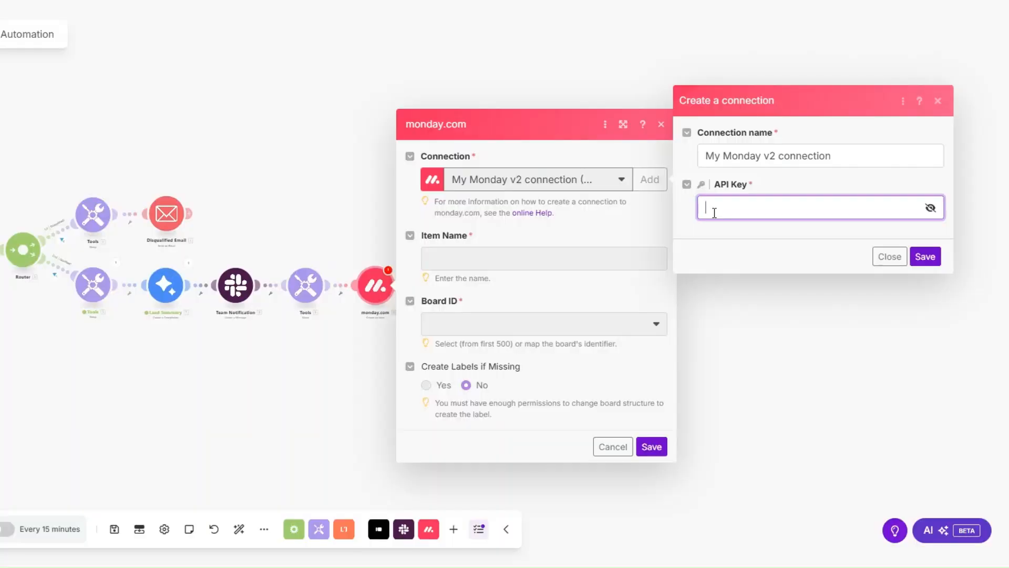
click(938, 100)
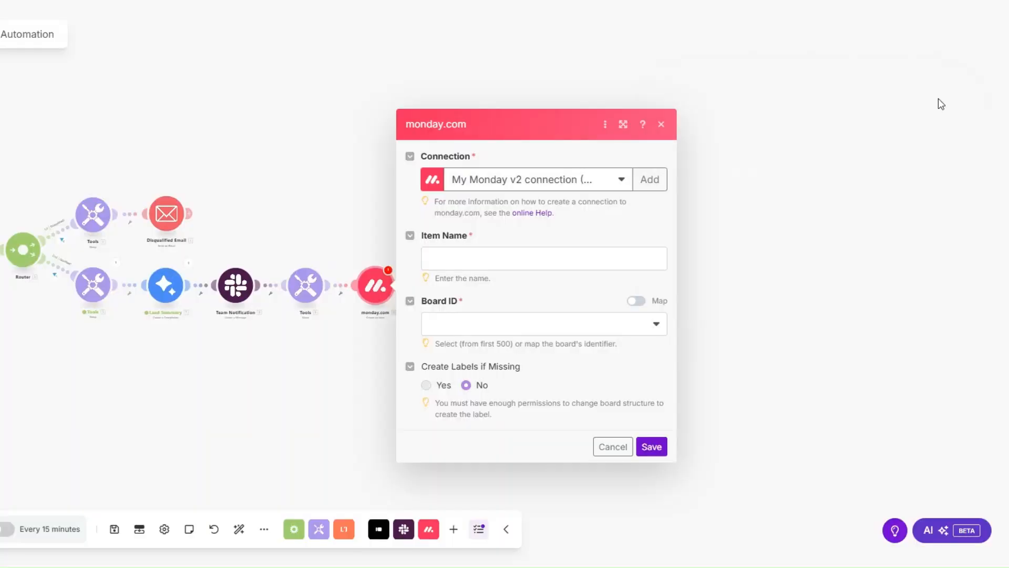
- Map the monday.com item name to the Typeform First name and Last name answers
click(507, 262)
drag(905, 214, 870, 461)
click(815, 385)
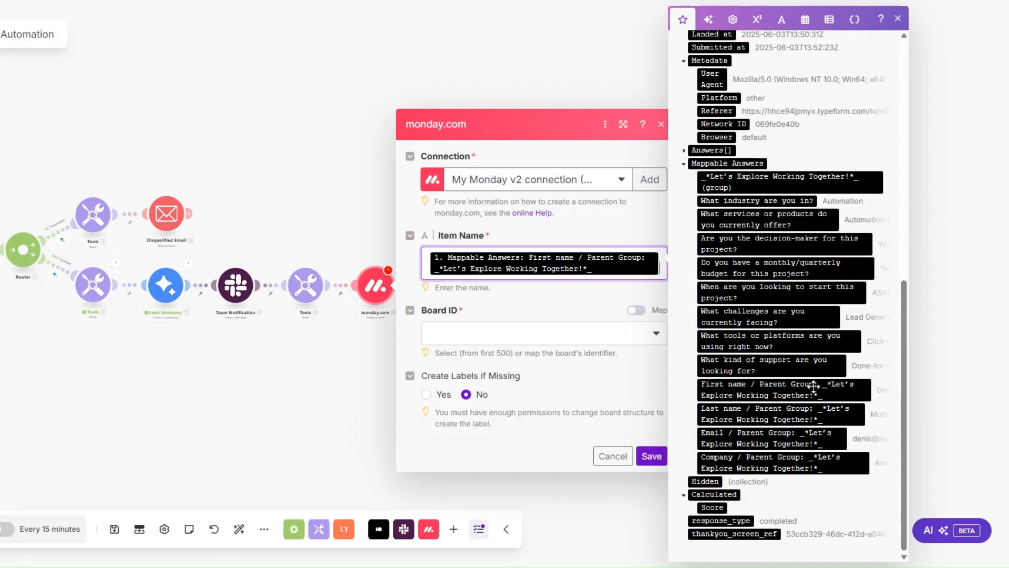
click(823, 413)
- Set the Board ID to Qualified Agency Clients and the Group ID to Qualified Clients
click(461, 360)
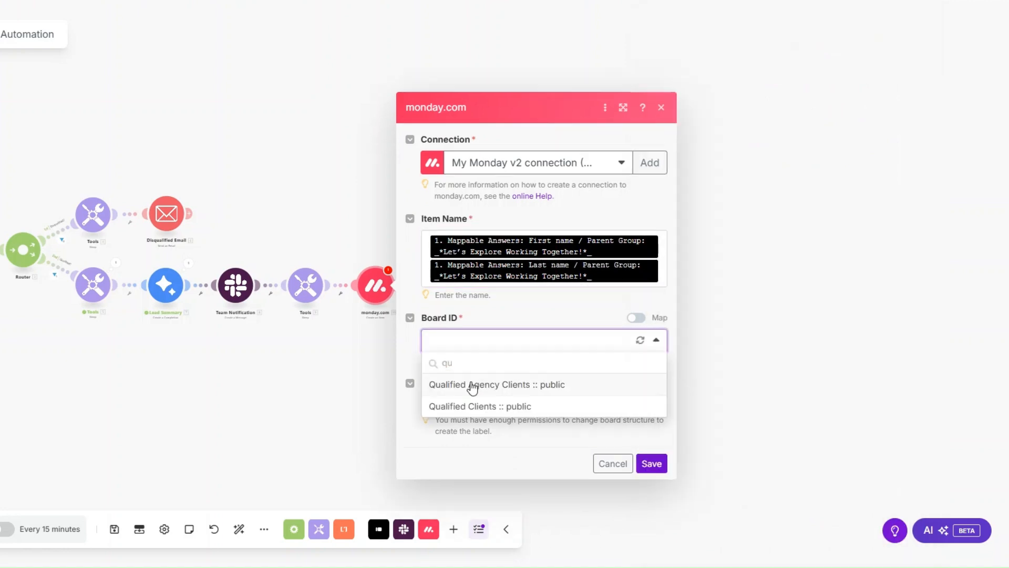
click(475, 385)
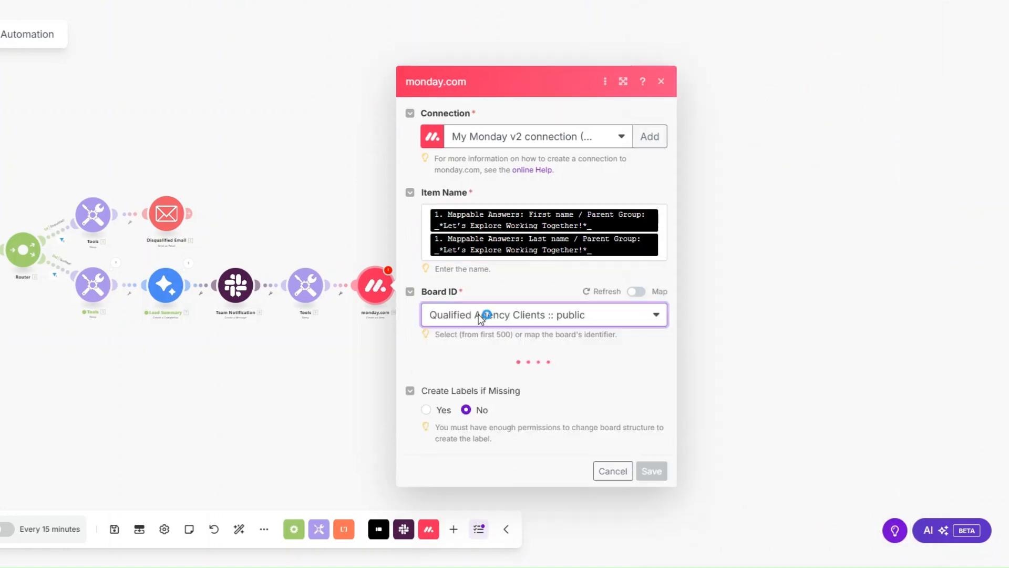
click(470, 341)
click(448, 383)
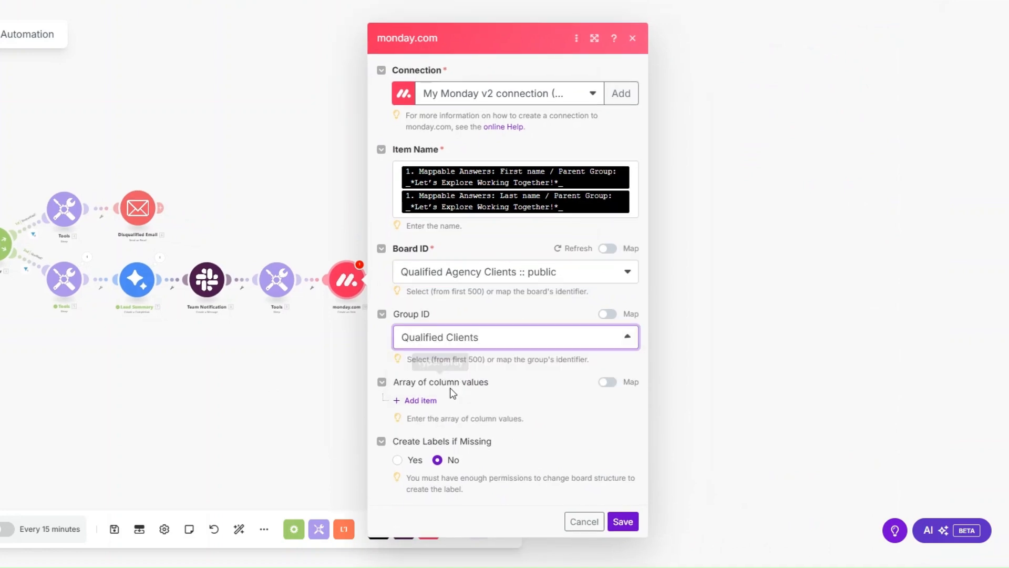
- Add a column value for Budget and map it to the "Do you have a monthly/quarterly budget for this project?" answer
click(428, 401)
scroll(492, 351, down, 2)
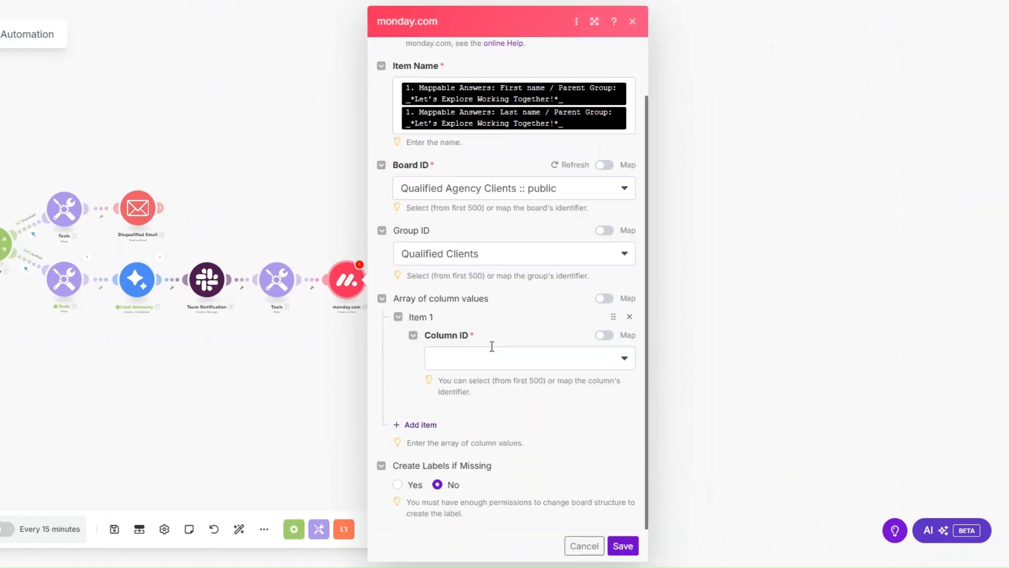
click(493, 351)
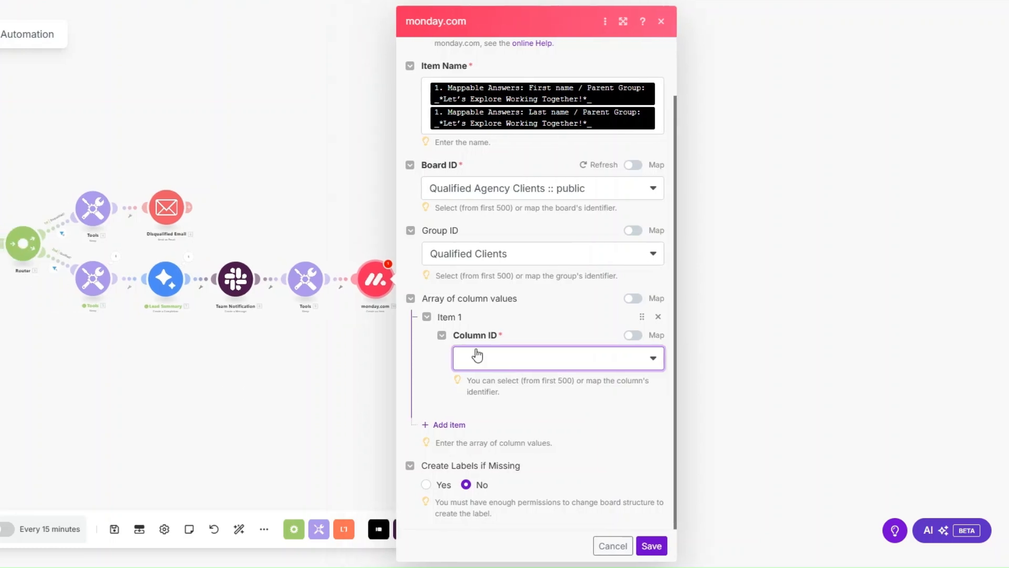
click(491, 359)
click(479, 402)
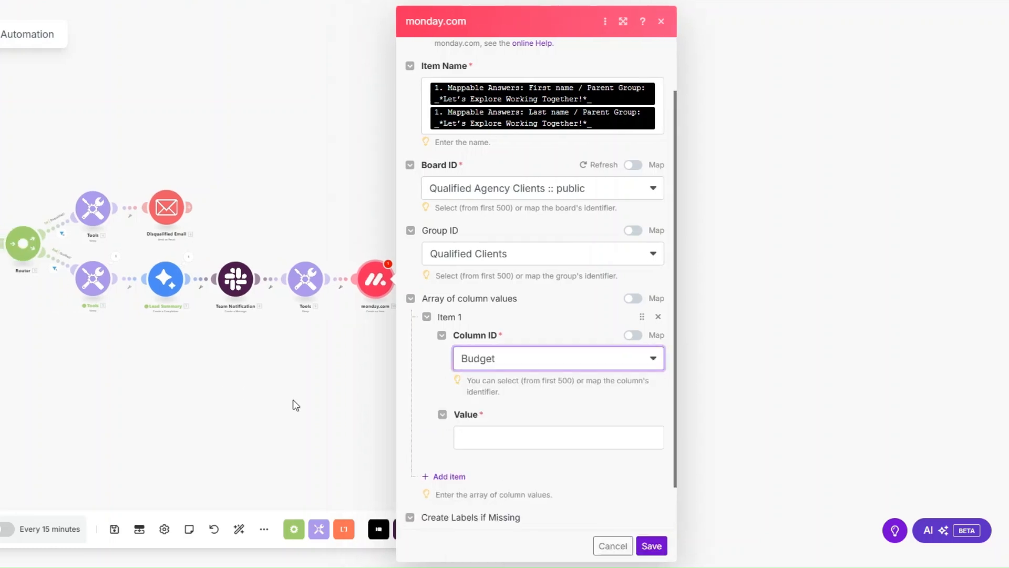
click(504, 444)
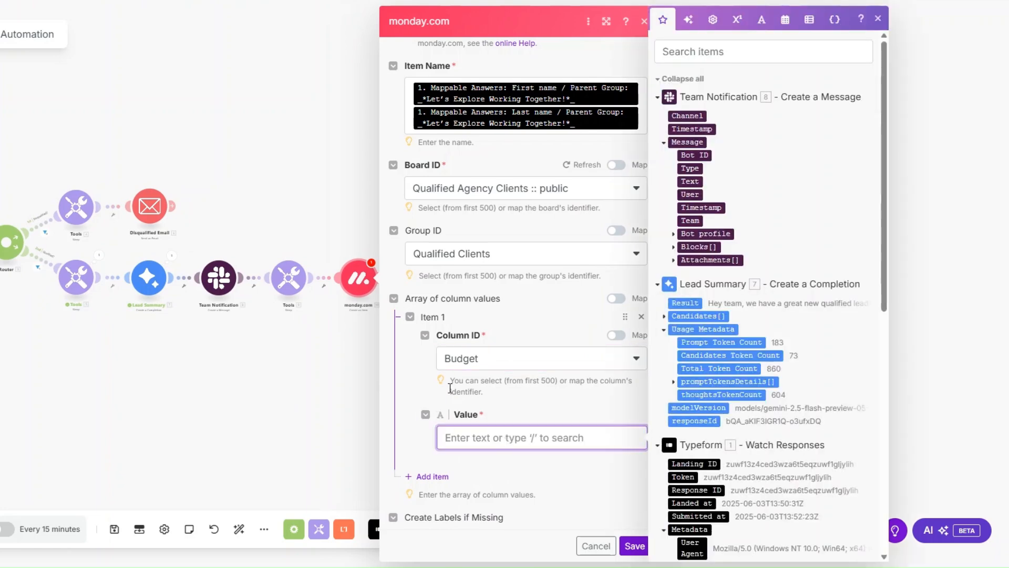
scroll(762, 315, down, 9)
click(752, 268)
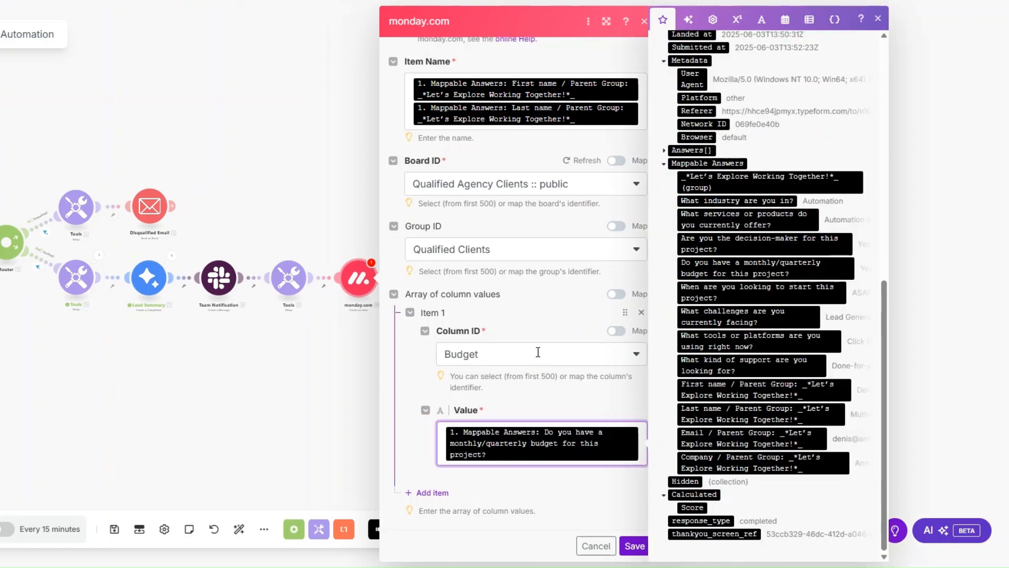
- Add a second column value for Challenges, mapped to the "What challenges are you currently facing?" answer
scroll(538, 352, down, 1)
click(421, 425)
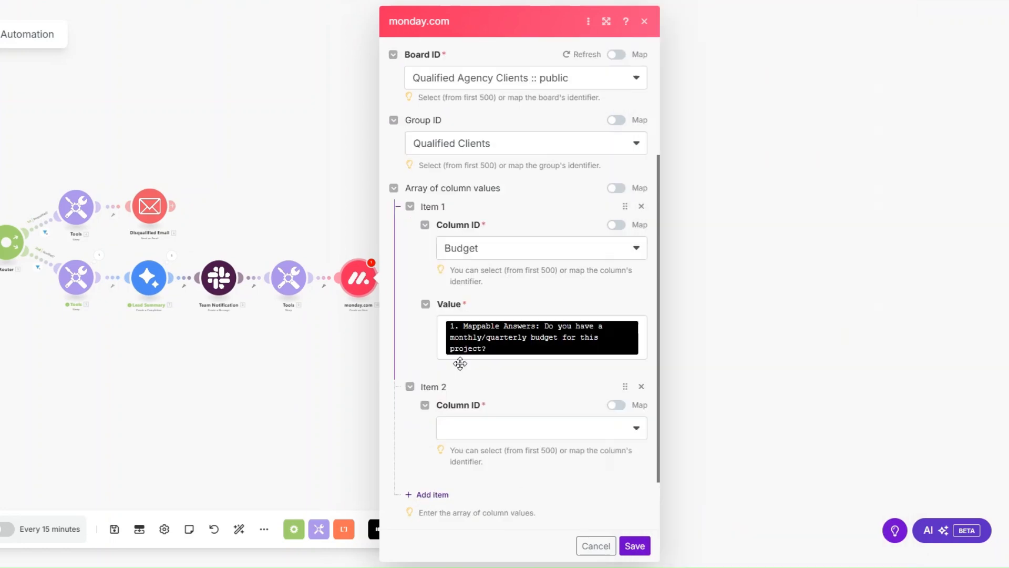
scroll(459, 360, down, 1)
click(499, 358)
click(473, 421)
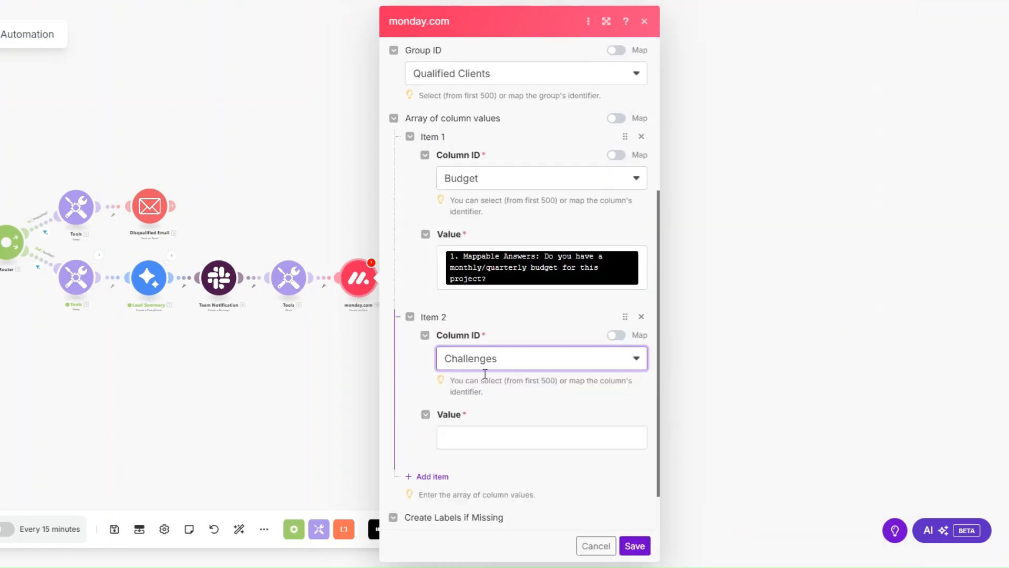
click(522, 444)
scroll(717, 379, down, 10)
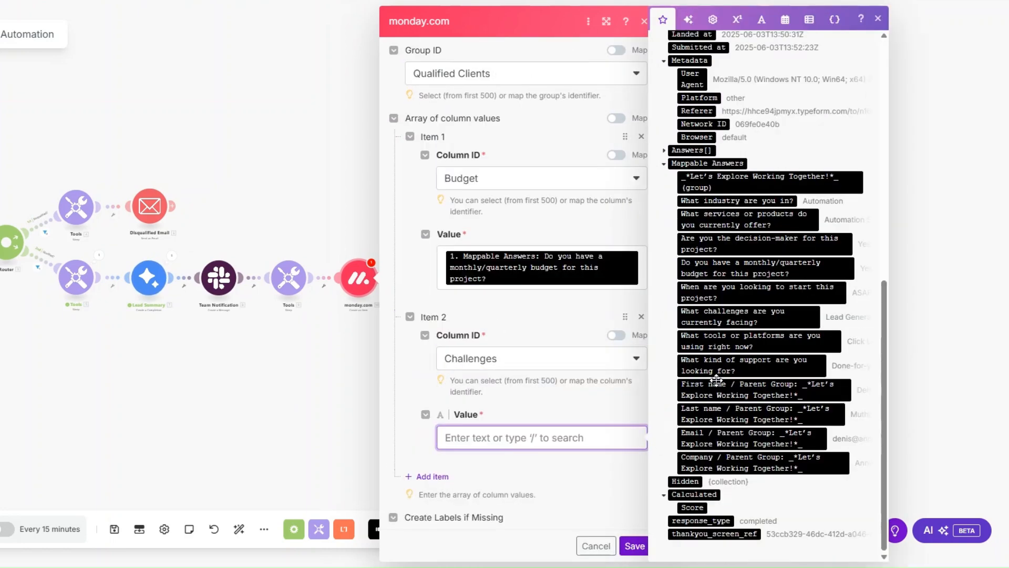
click(736, 316)
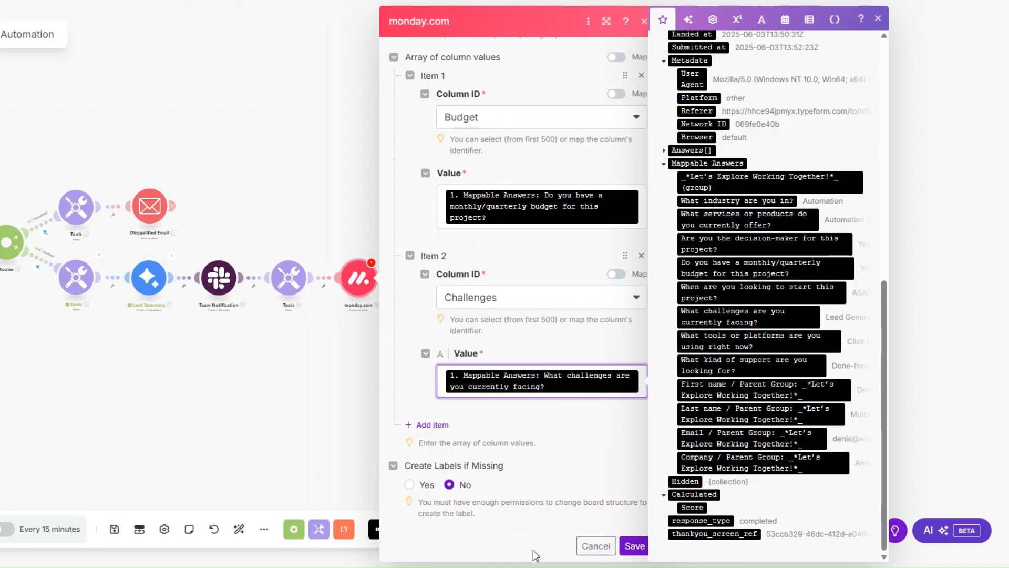
- Add a third column value for Company Name, mapped to the Typeform Company answer
click(433, 426)
scroll(514, 412, down, 2)
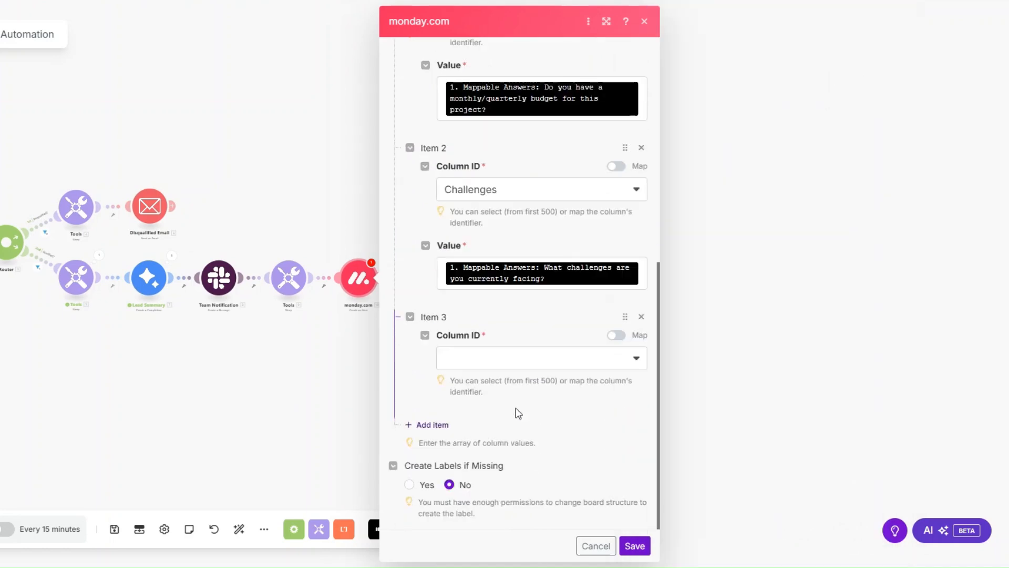
click(510, 351)
click(517, 445)
click(513, 377)
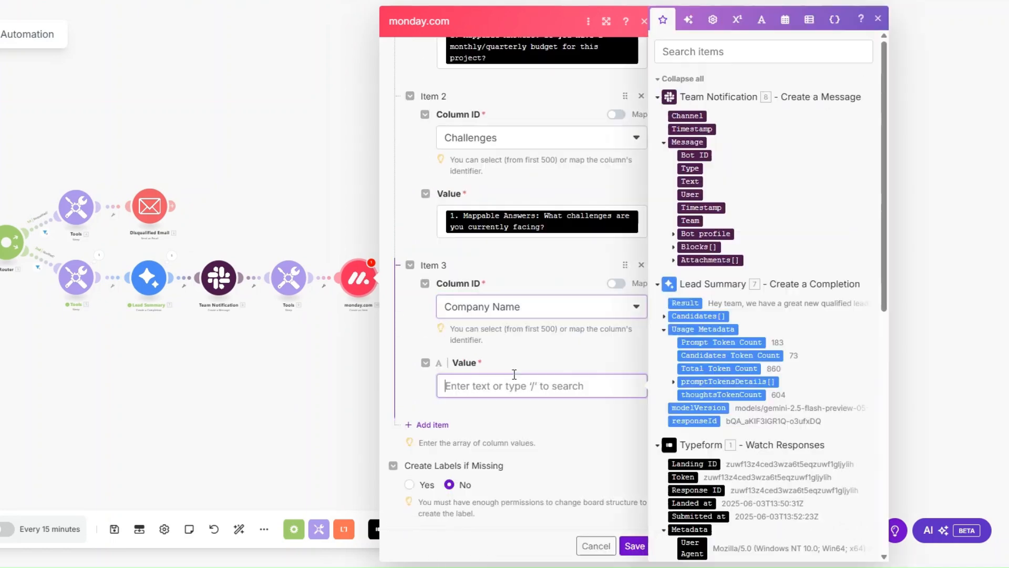
scroll(810, 437, down, 9)
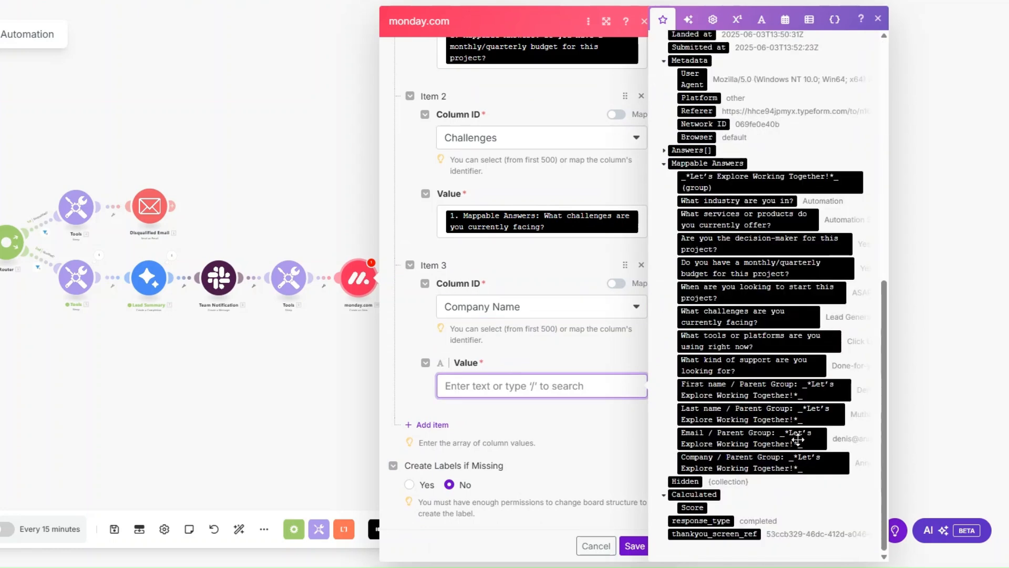
click(794, 463)
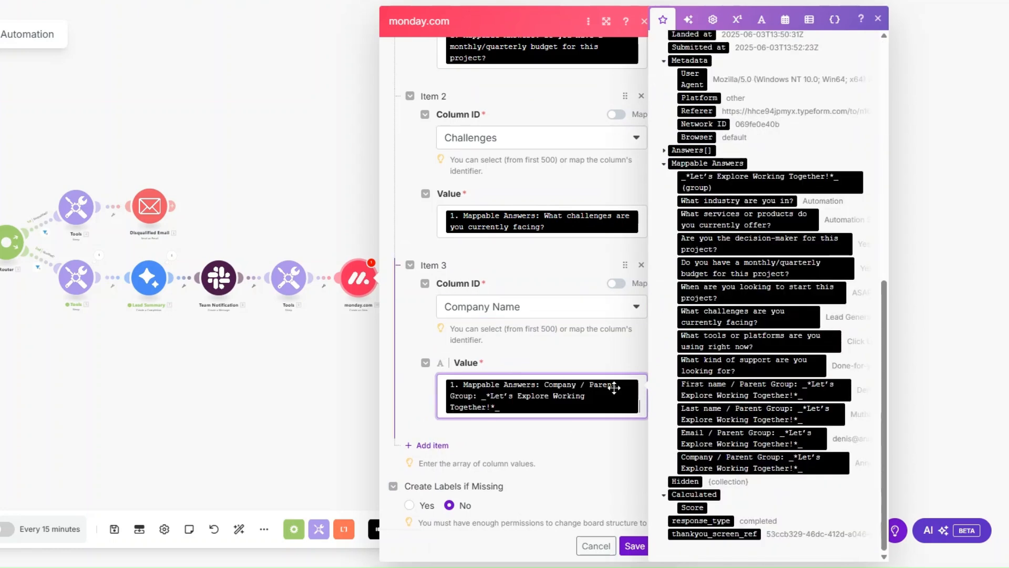
key(BackSpace)
click(771, 461)
- Add a fourth column value for Decision Maker, mapped to the "Are you the decision-maker for this project?" answer
click(440, 444)
scroll(500, 361, down, 2)
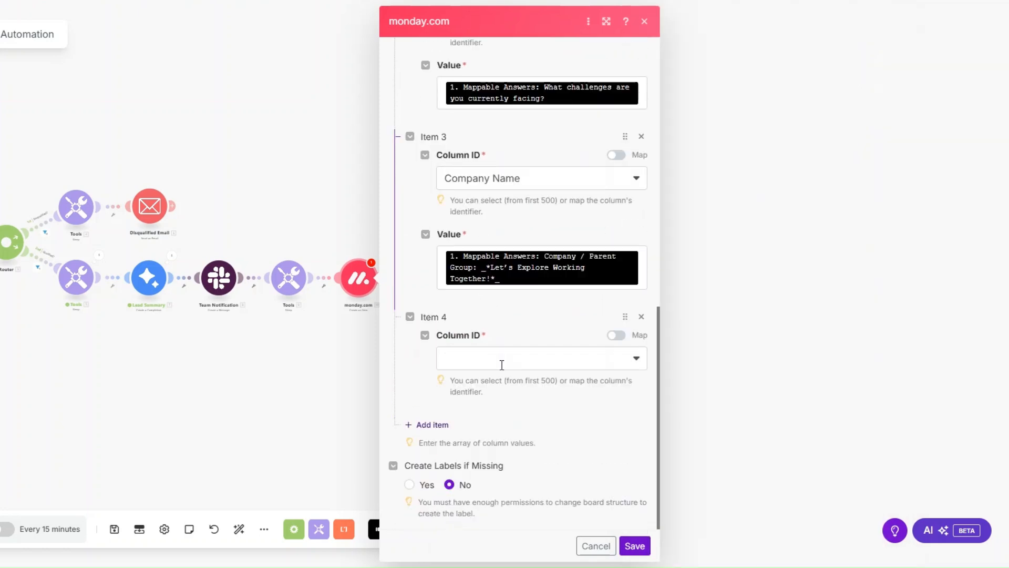
click(559, 363)
scroll(536, 421, down, 1)
click(526, 405)
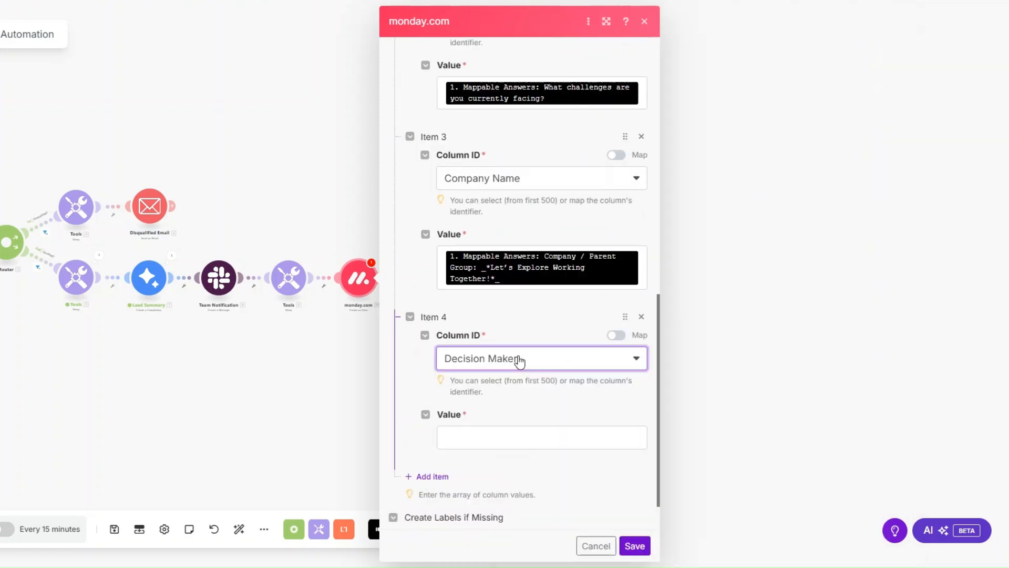
click(513, 438)
click(765, 244)
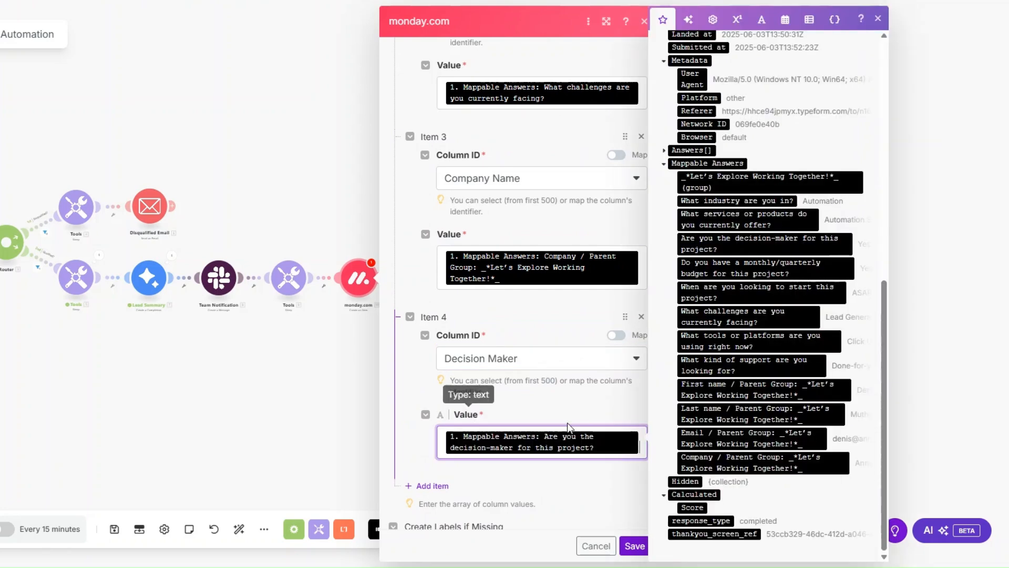
- Add a fifth column value for Email, mapping both its Email and Text values to the Typeform Email answer
click(426, 485)
click(496, 360)
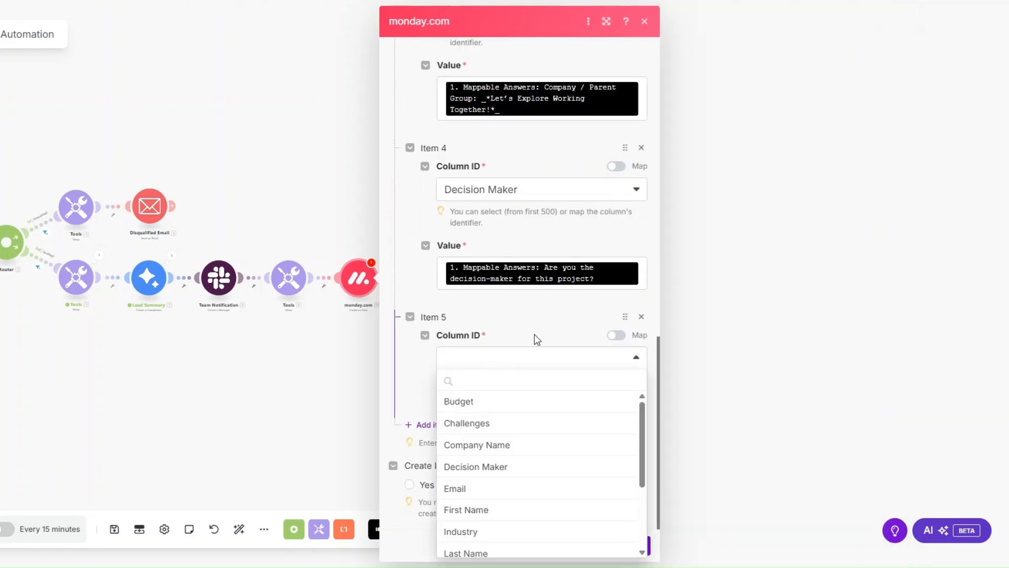
scroll(529, 433, down, 2)
scroll(530, 427, up, 2)
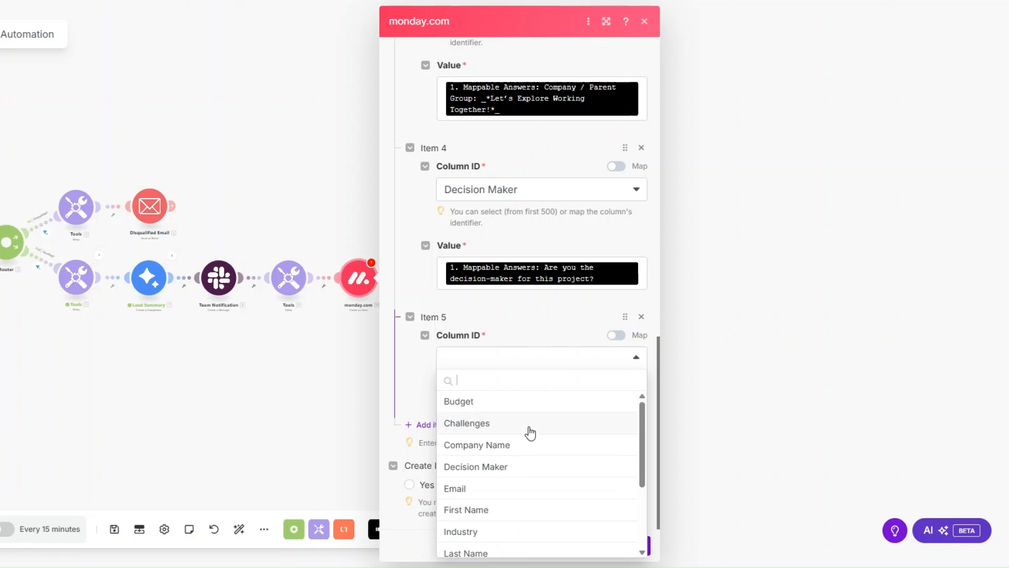
click(521, 492)
scroll(522, 374, down, 3)
click(521, 332)
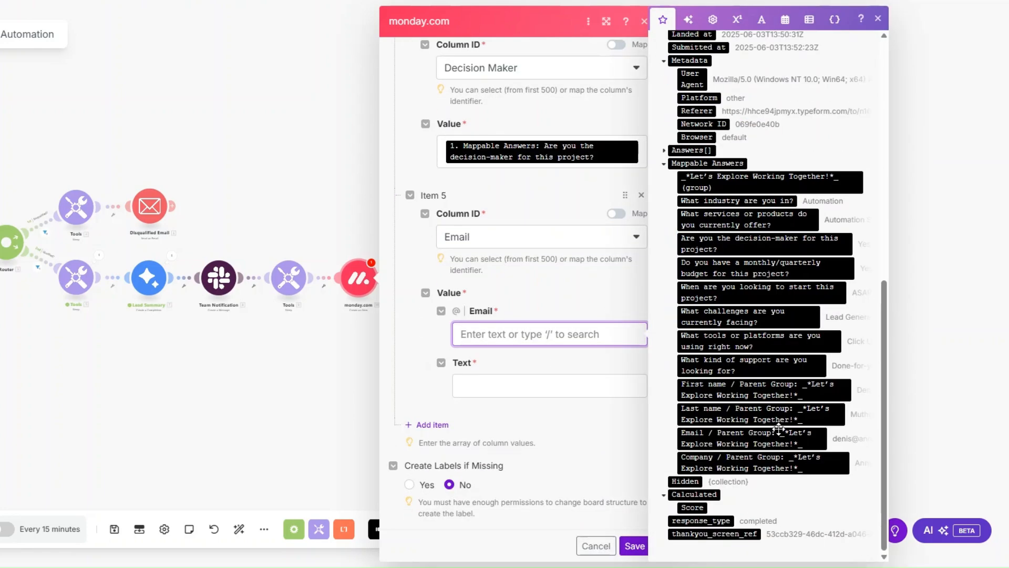
click(779, 429)
click(547, 408)
click(767, 434)
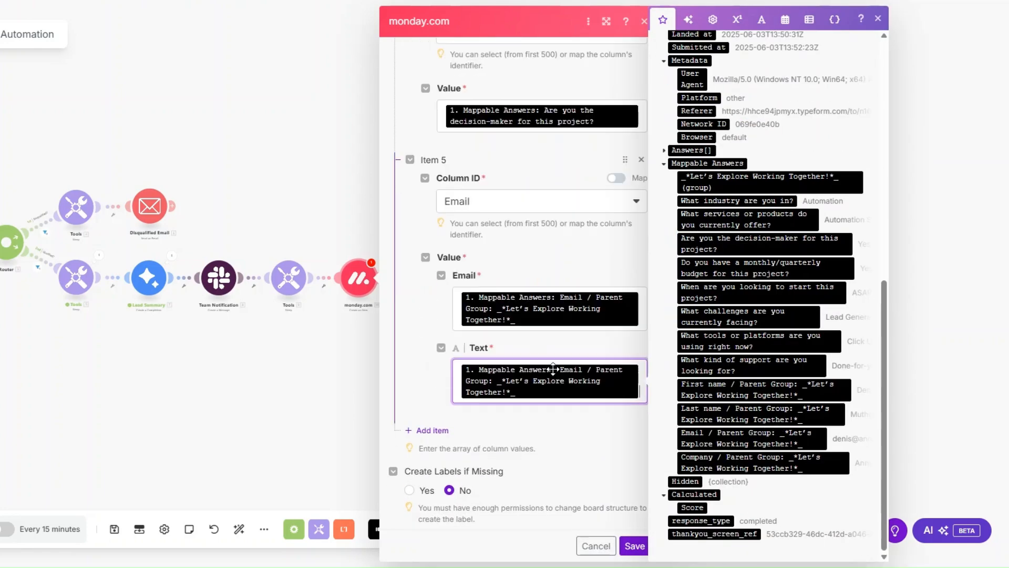
- Add a sixth column value for First Name, mapped to the Typeform First name answer
click(428, 422)
click(525, 357)
scroll(555, 442, down, 1)
scroll(556, 441, down, 1)
click(522, 447)
scroll(525, 368, down, 1)
click(525, 387)
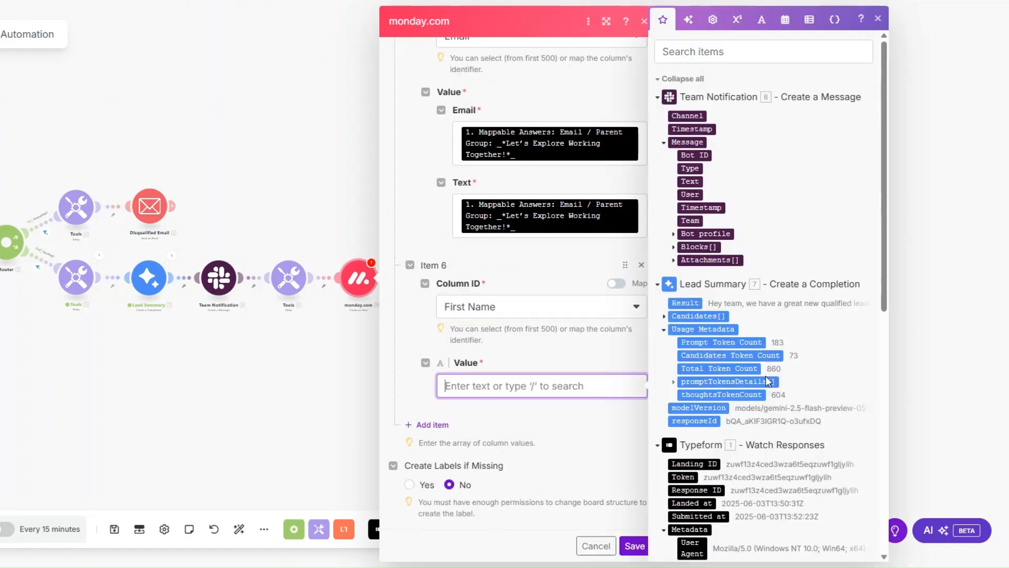
scroll(764, 376, down, 8)
click(765, 376)
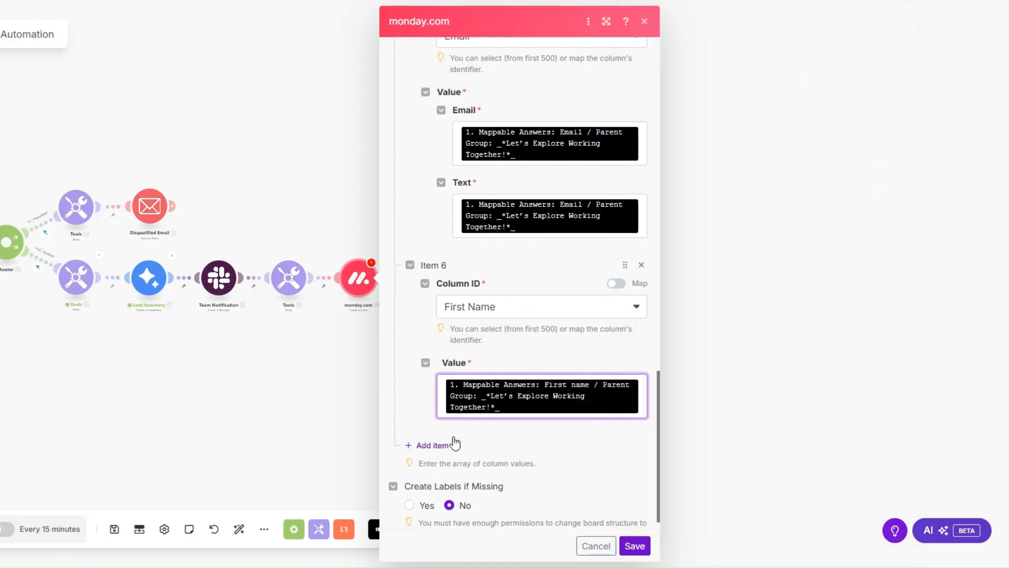
- Add a seventh column value for Industry, mapped to the "What industry are you in?" answer
click(436, 444)
click(497, 360)
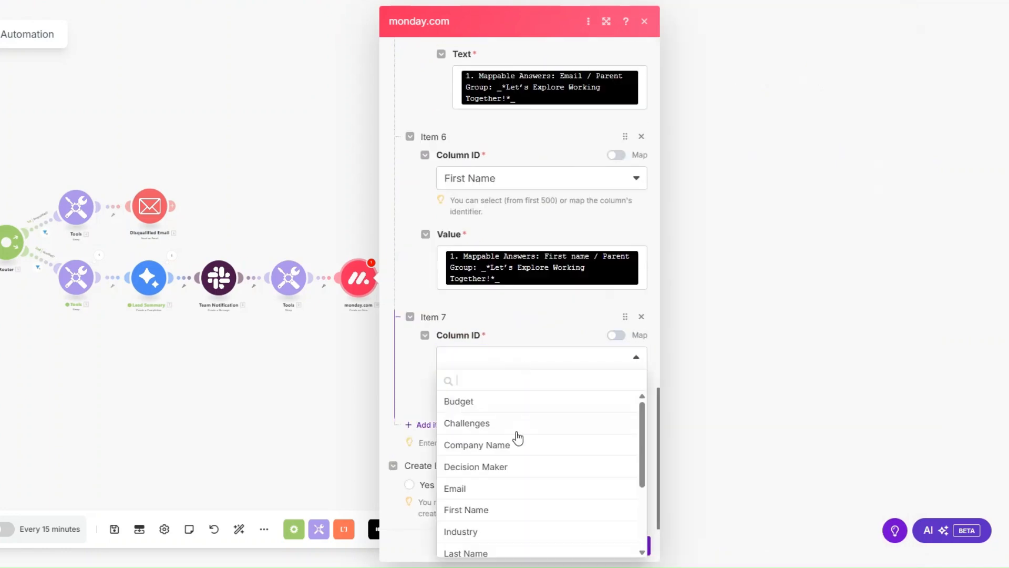
scroll(505, 420, down, 3)
click(505, 419)
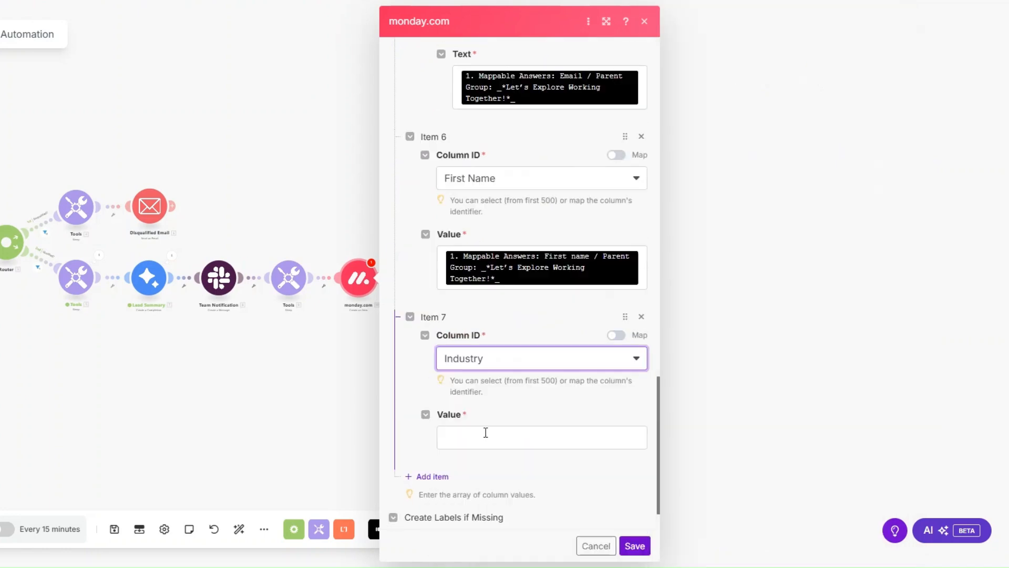
click(484, 433)
click(737, 295)
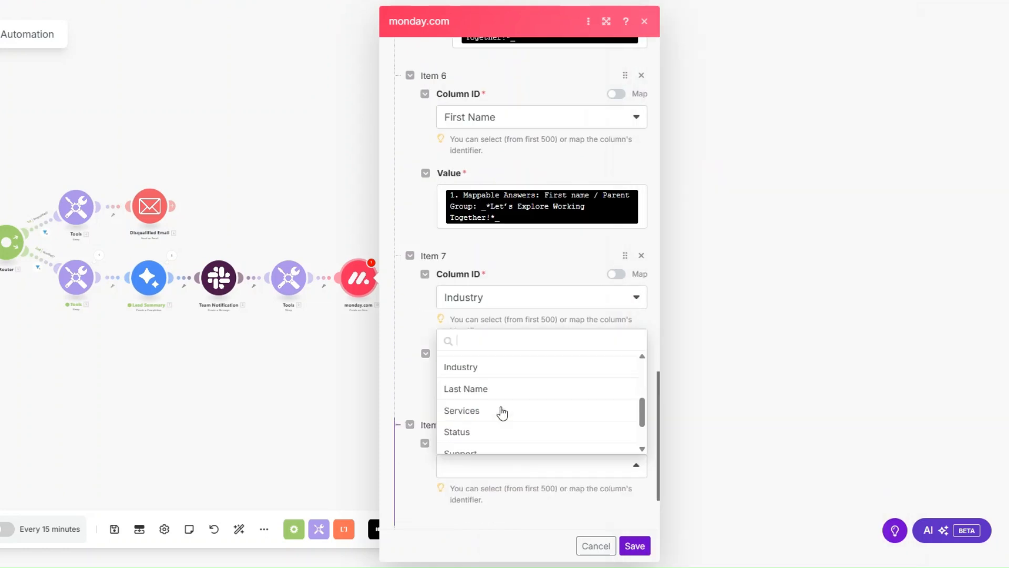
- Complete the eighth column value as Last Name, mapped to the Typeform Last name answer
click(495, 388)
scroll(526, 354, down, 3)
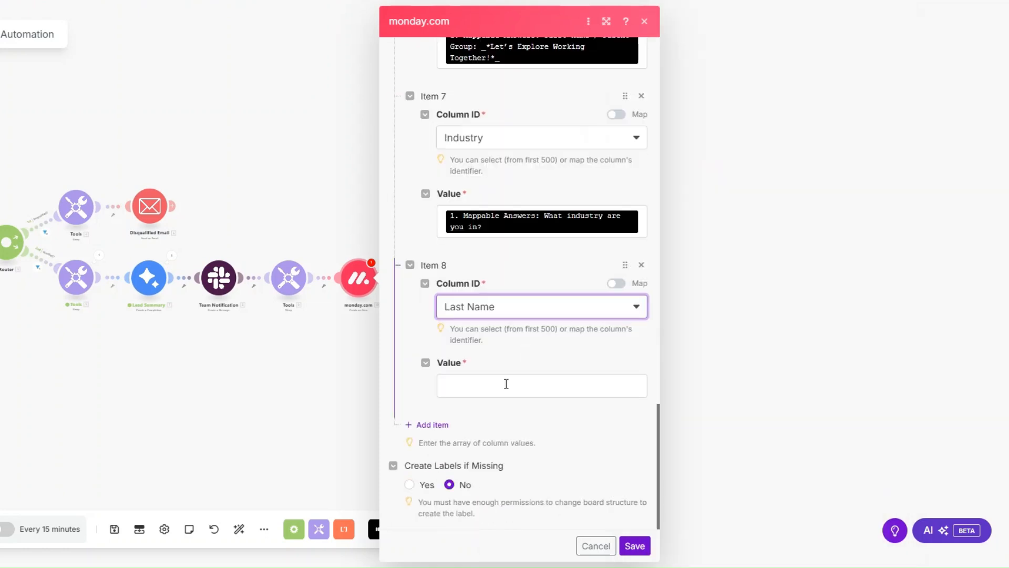
click(527, 385)
scroll(771, 387, down, 2)
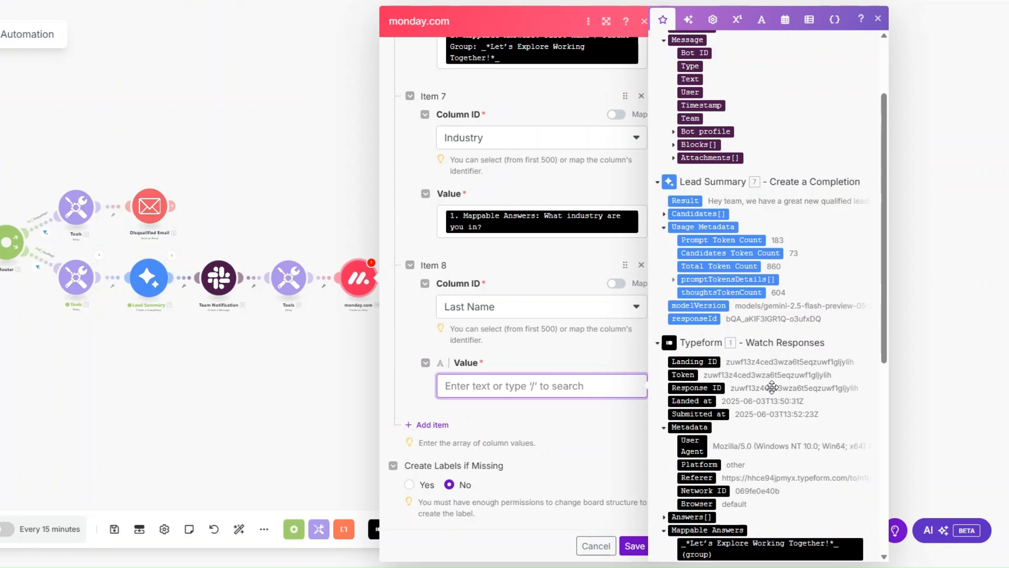
scroll(772, 388, down, 5)
click(757, 432)
- Add a ninth column value for Services, mapped to the "What services or products do you currently offer?" answer
click(432, 425)
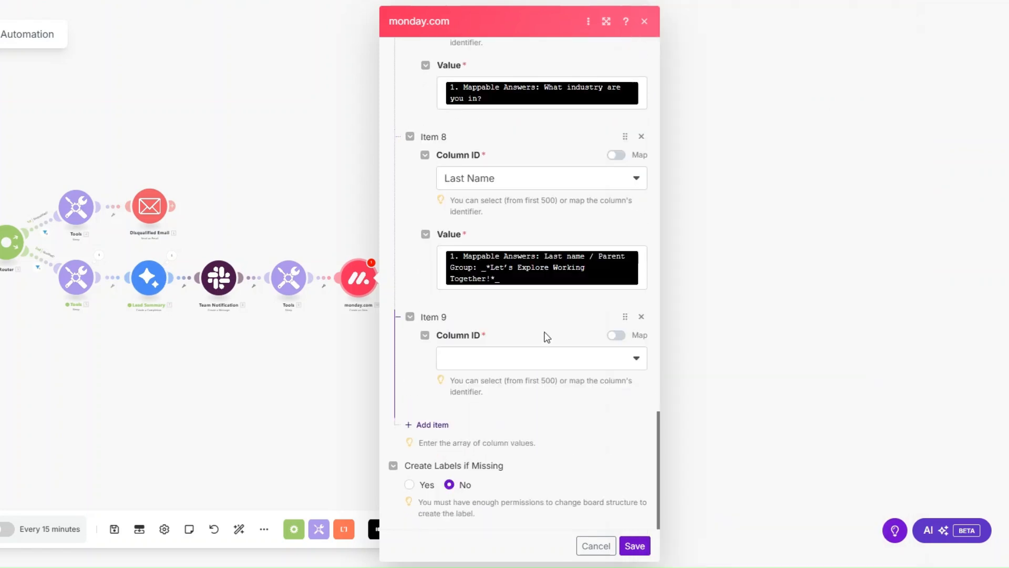
click(545, 358)
click(508, 459)
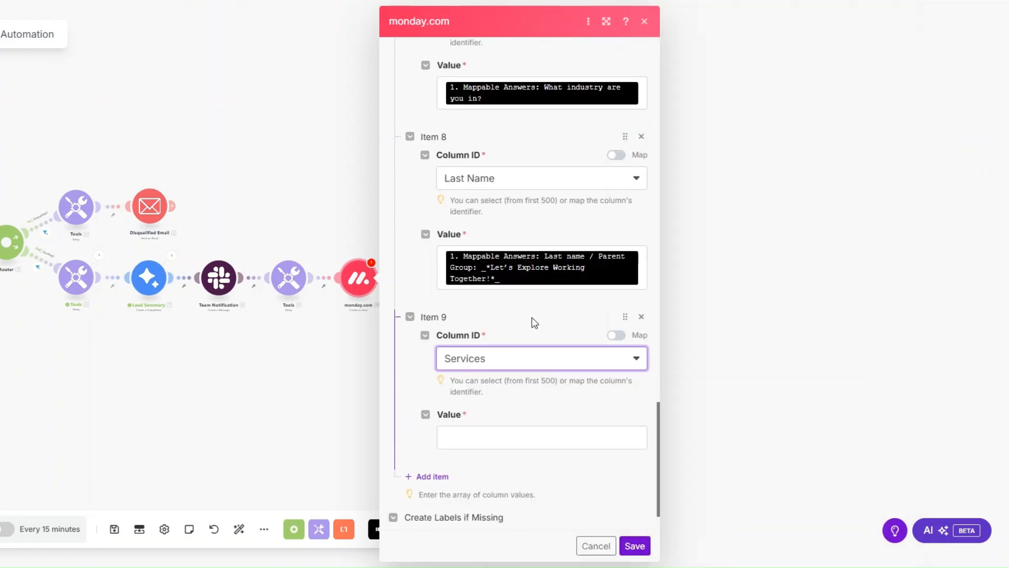
scroll(534, 323, down, 1)
click(518, 386)
scroll(803, 362, down, 5)
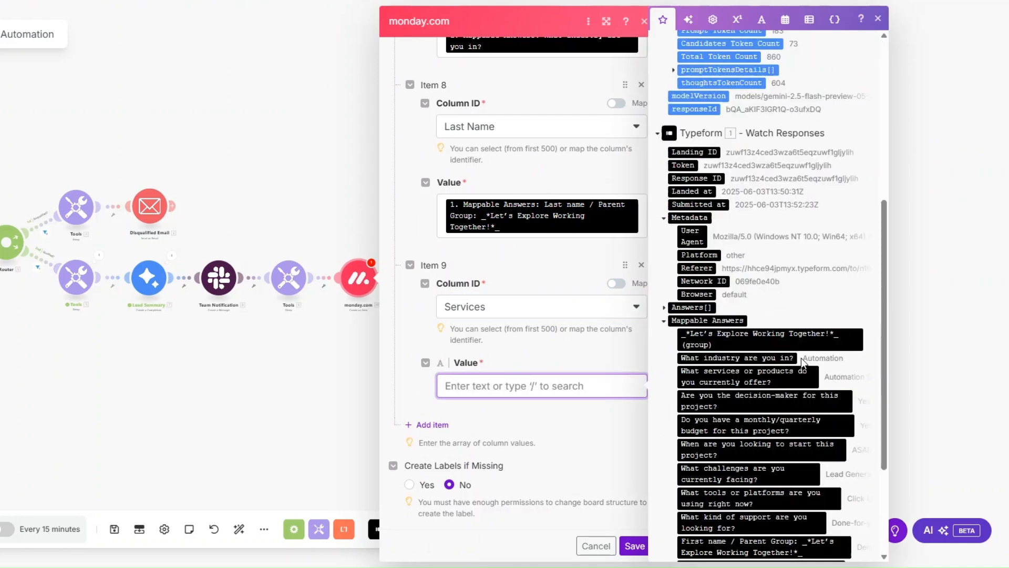
scroll(803, 362, down, 1)
click(768, 315)
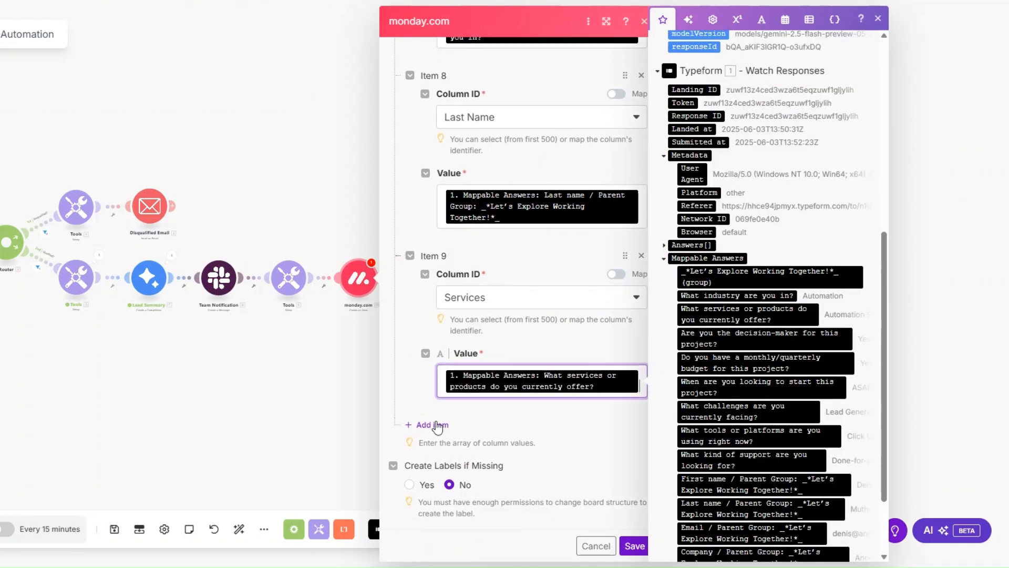
- Add a tenth column value for Status, set by Label to QUALIFIED
click(438, 425)
scroll(490, 357, down, 1)
click(496, 355)
scroll(542, 439, down, 3)
click(530, 483)
scroll(534, 452, down, 1)
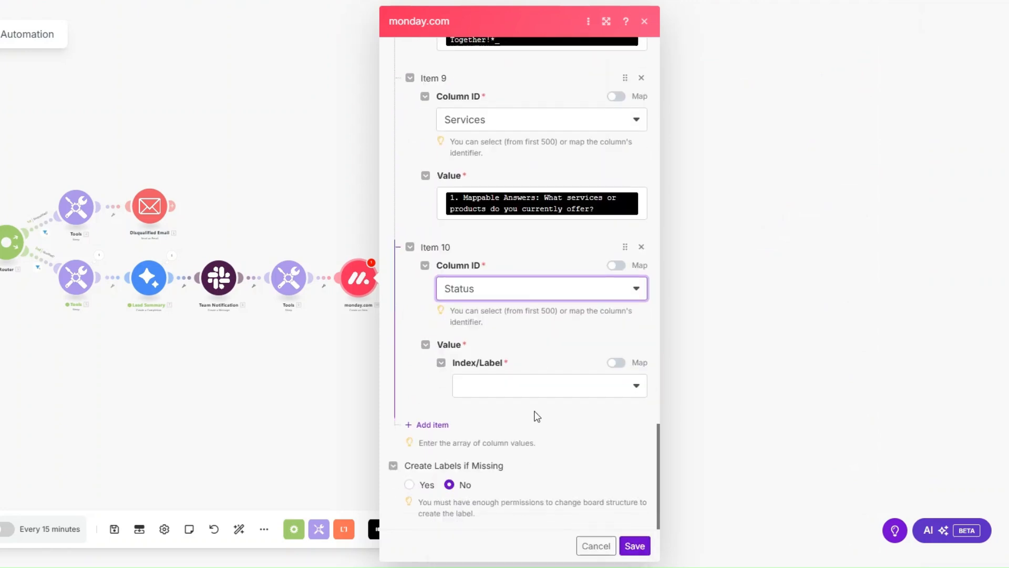
click(531, 387)
click(509, 427)
- Add an eleventh column value for Support, mapped to the "What kind of support are you looking for?" answer
click(432, 424)
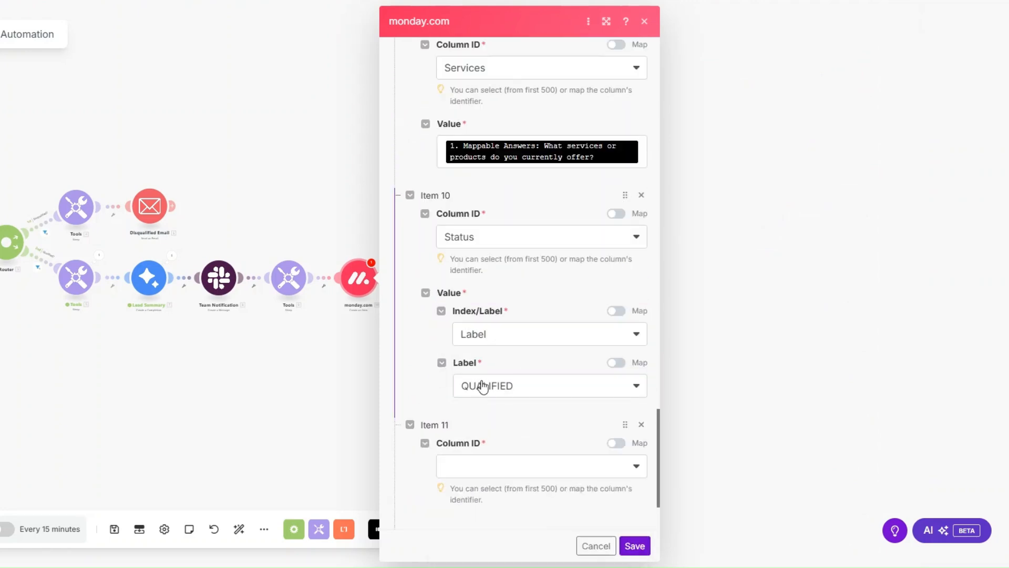
scroll(482, 387, down, 2)
click(484, 361)
scroll(525, 429, down, 1)
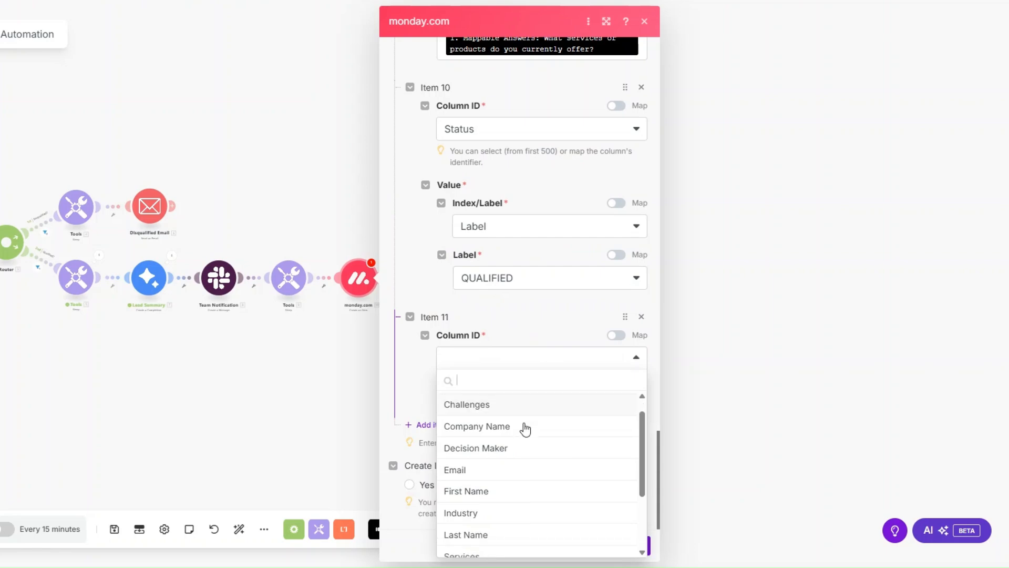
scroll(523, 429, down, 2)
click(519, 502)
scroll(518, 436, down, 1)
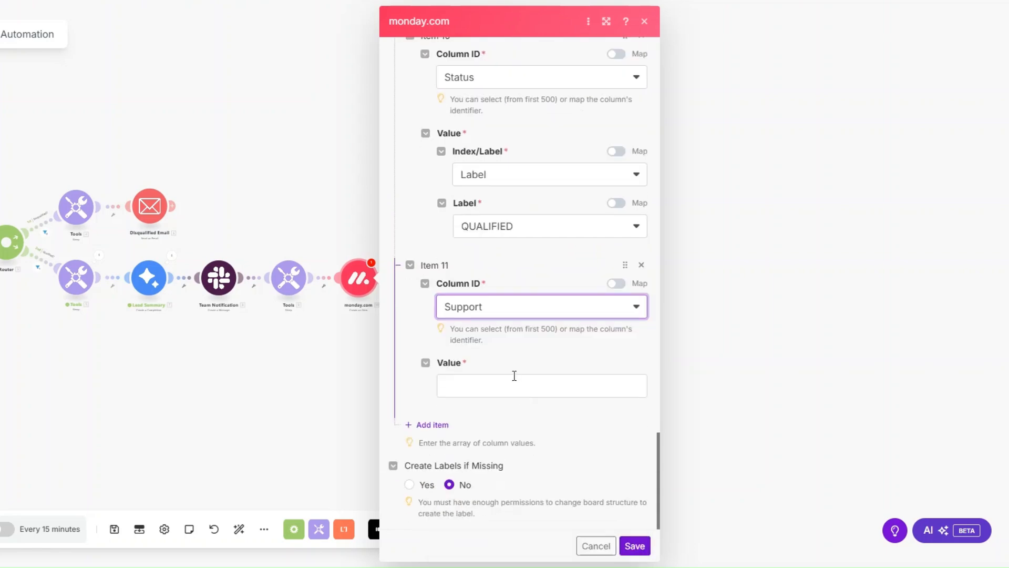
click(515, 377)
click(776, 366)
- Add a twelfth column value for Timeline, mapped to the "When are you looking to start this project?" answer
click(427, 436)
click(514, 358)
scroll(504, 435, down, 2)
scroll(503, 435, down, 2)
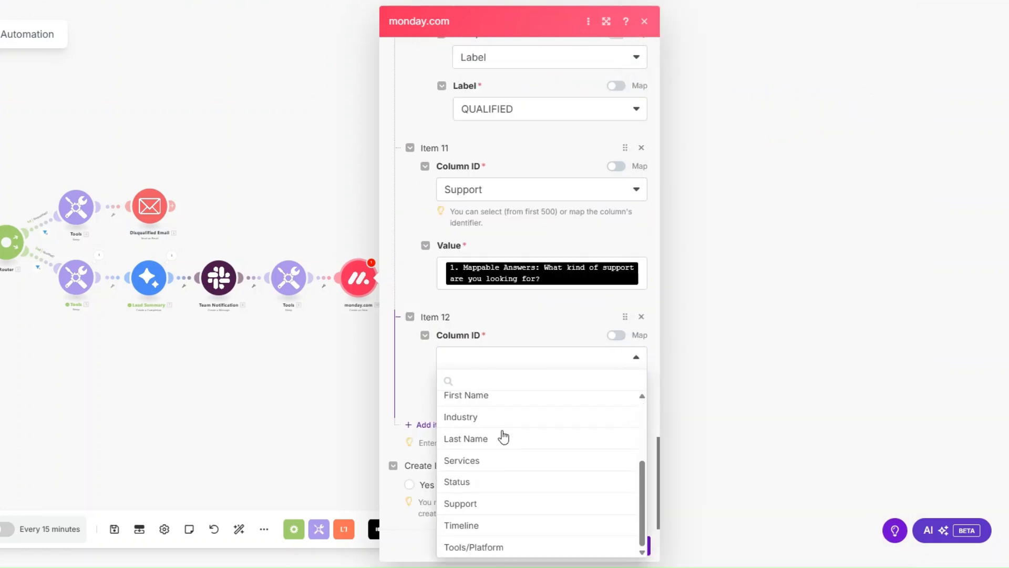
click(497, 526)
scroll(500, 413, down, 1)
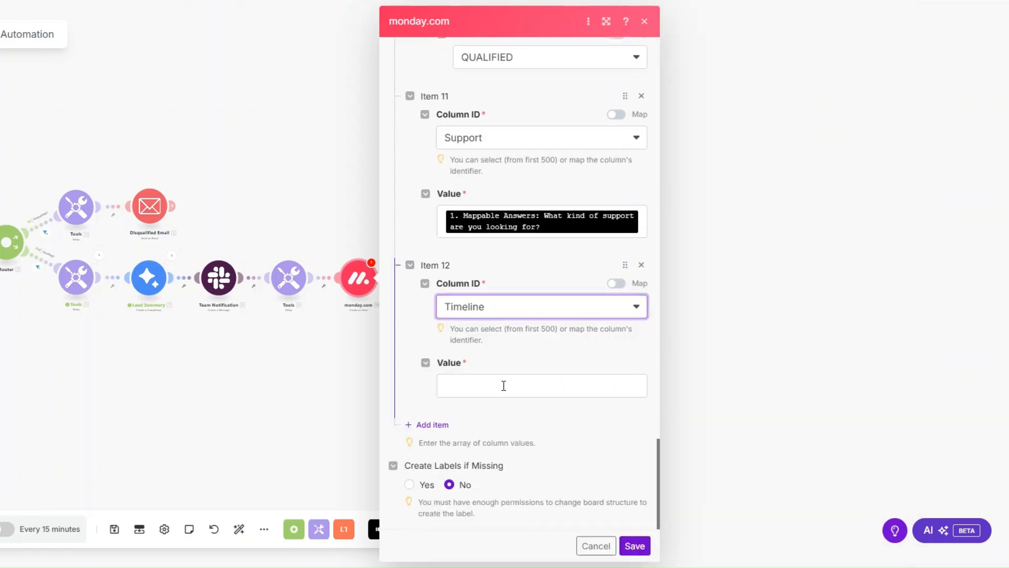
click(504, 386)
scroll(771, 298, down, 10)
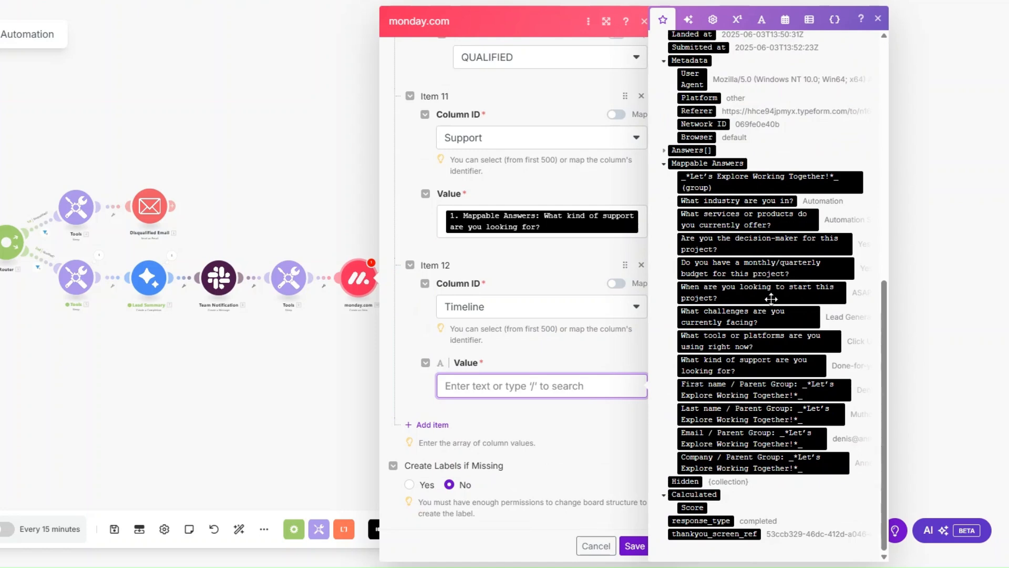
click(762, 290)
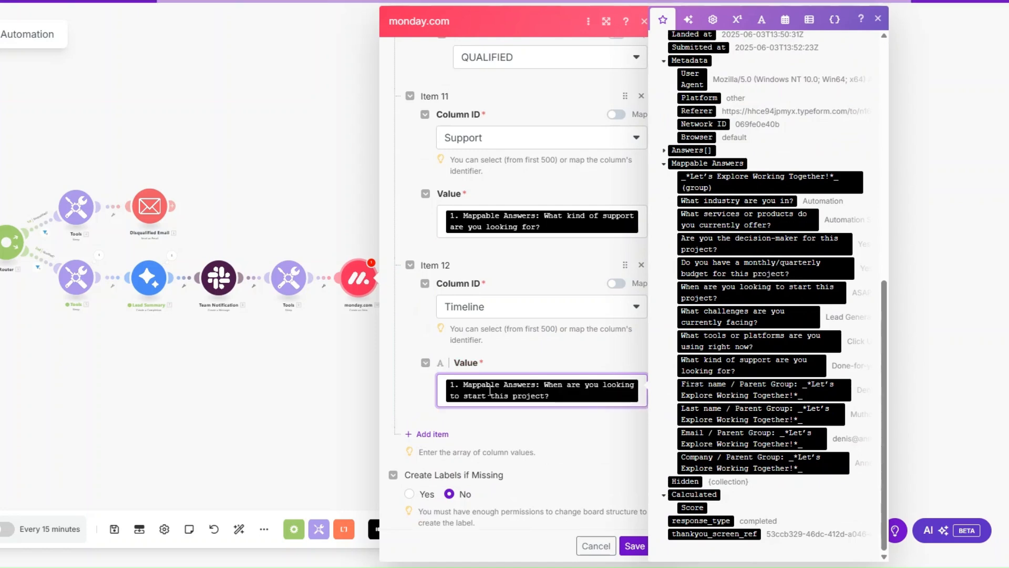
- Add a thirteenth column value for Tools/Platform, mapped to "What tools or platforms are you using right now?", and save the monday.com module
click(429, 434)
click(493, 357)
scroll(481, 490, down, 3)
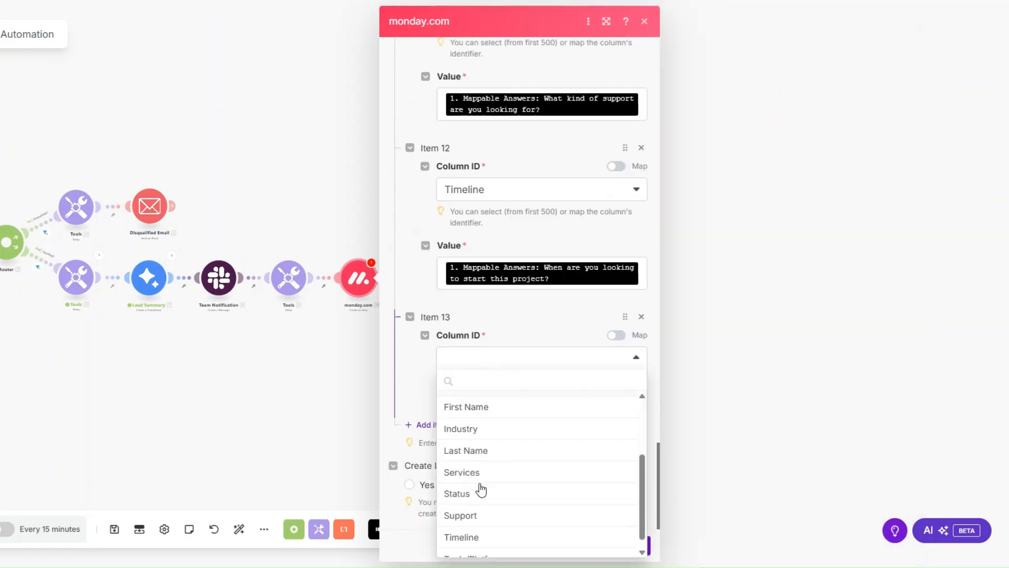
click(477, 545)
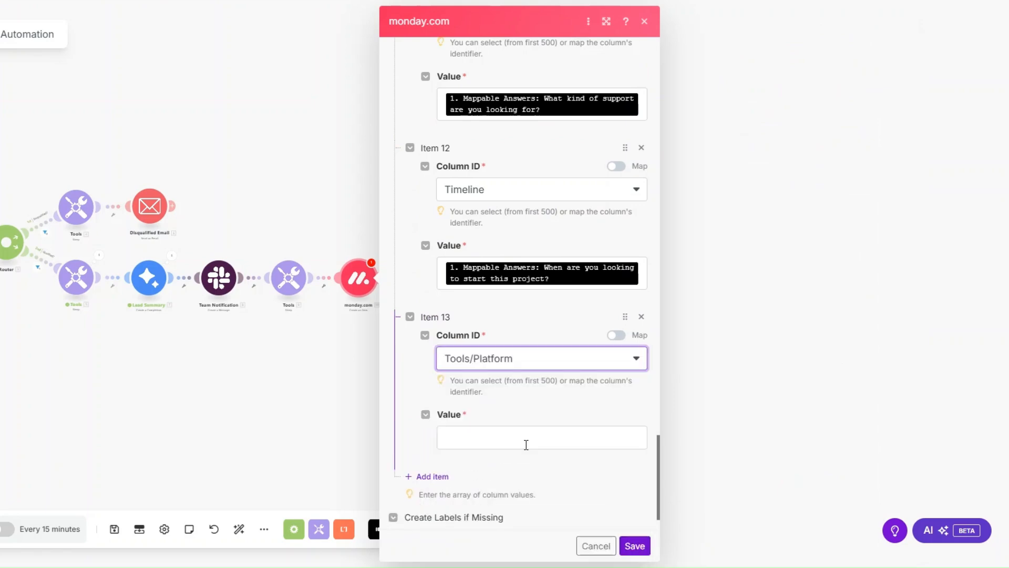
click(526, 445)
scroll(752, 332, down, 5)
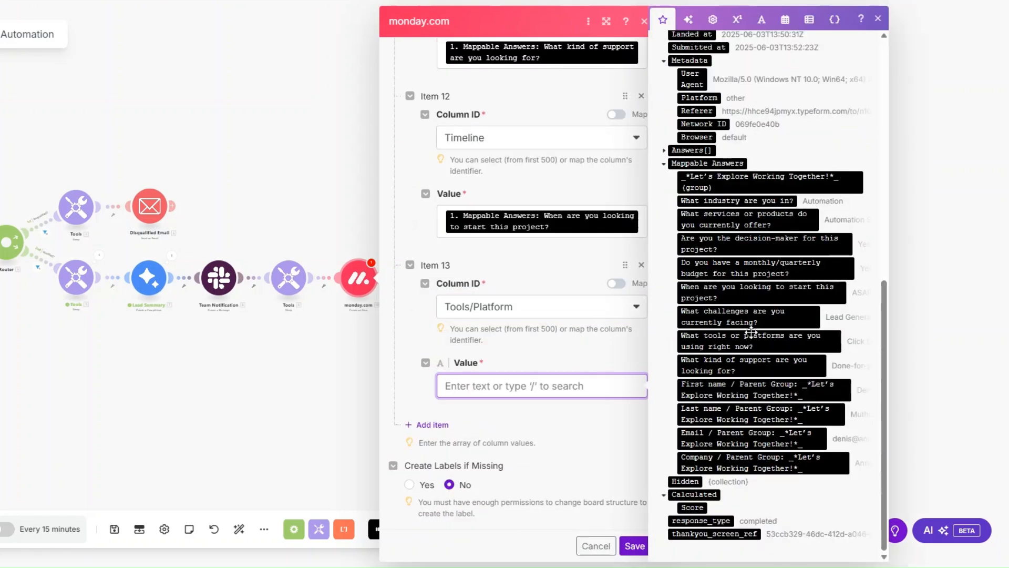
click(751, 332)
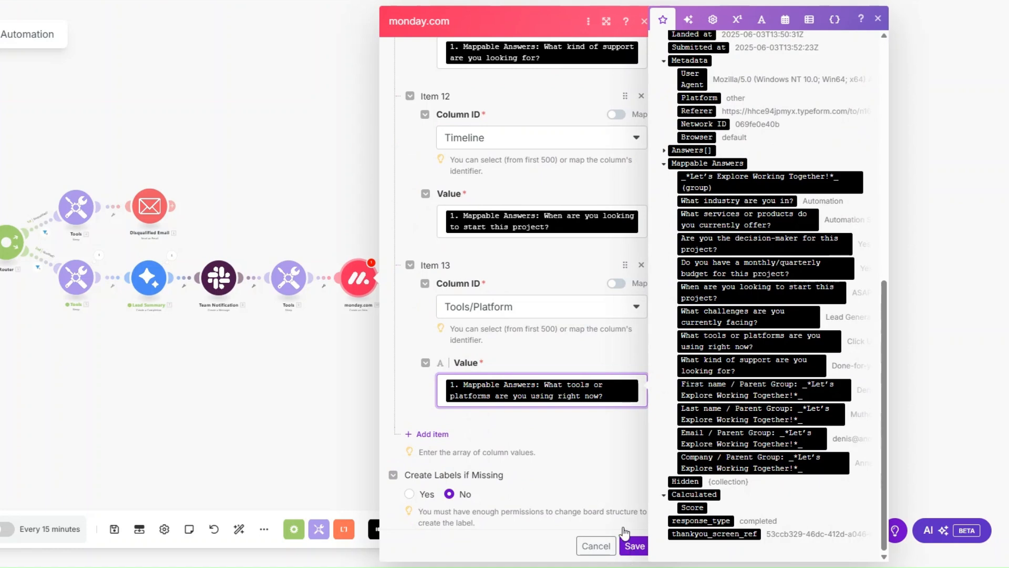
click(631, 544)
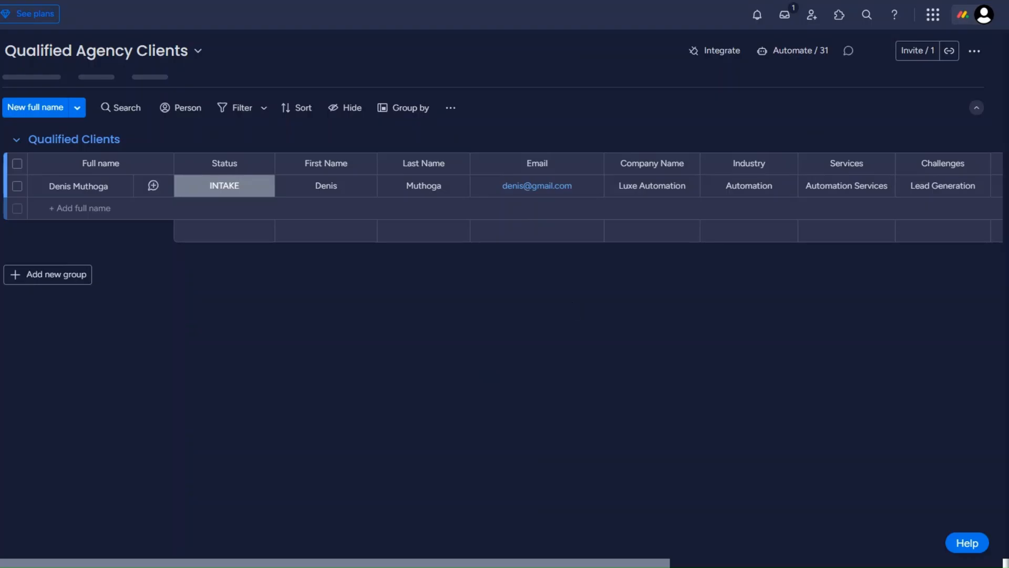
- On the Qualified Agency Clients board in monday.com, delete the existing client entry from the Qualified Clients group
click(17, 190)
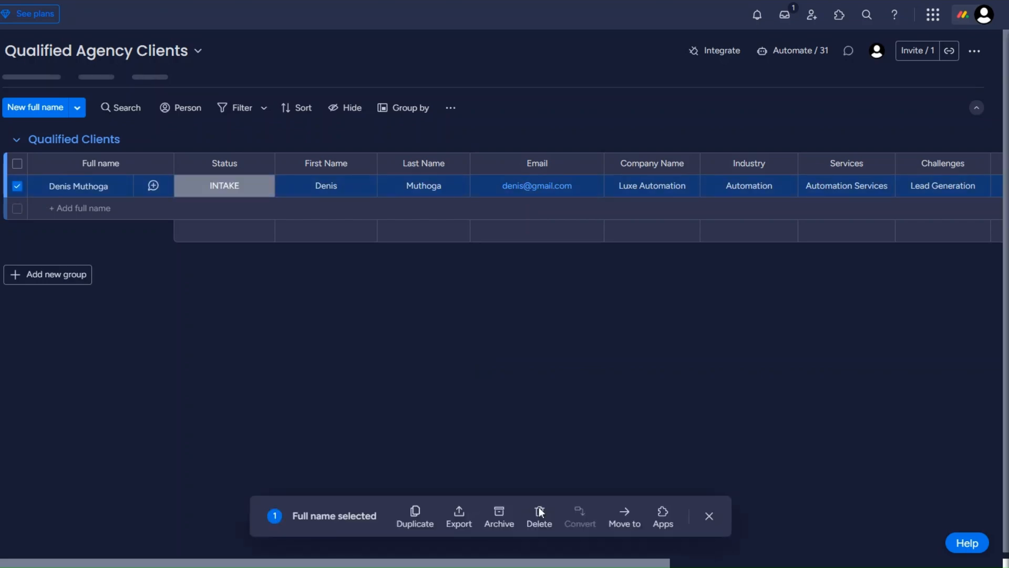
key(Delete)
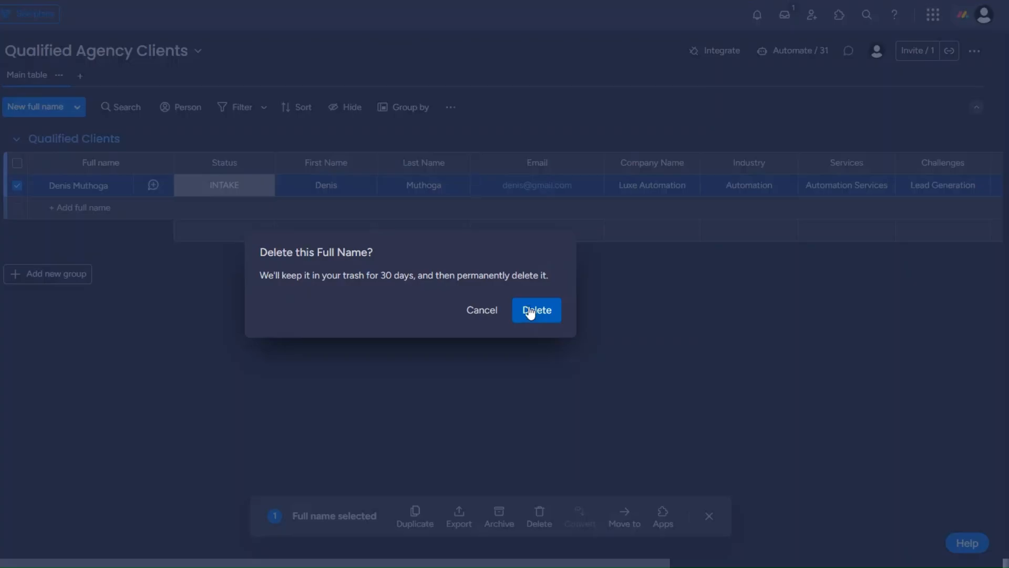
click(532, 310)
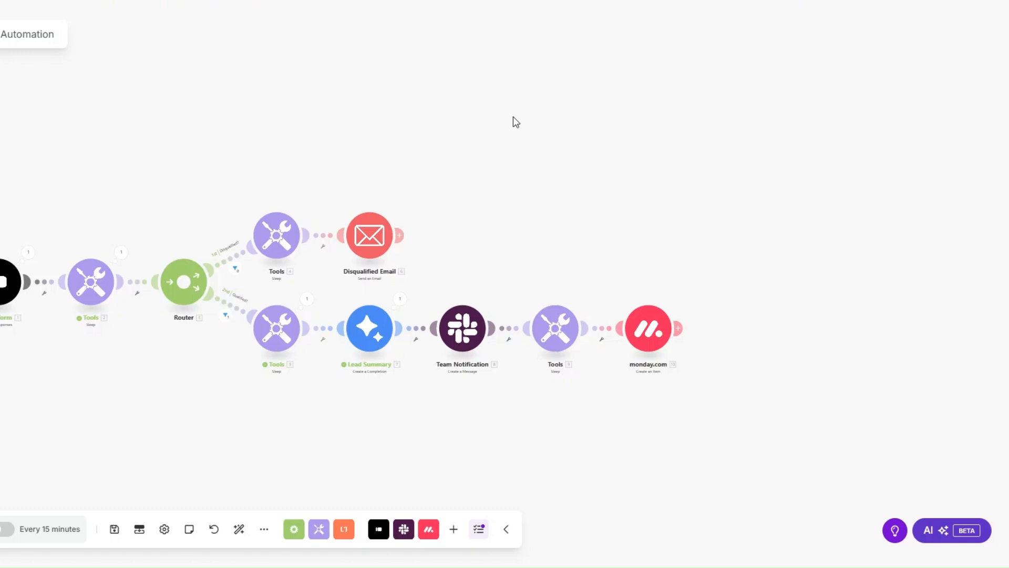
- Back in the Make scenario, add an Email module with the Send an Email action after the monday.com module
click(714, 323)
text(ema)
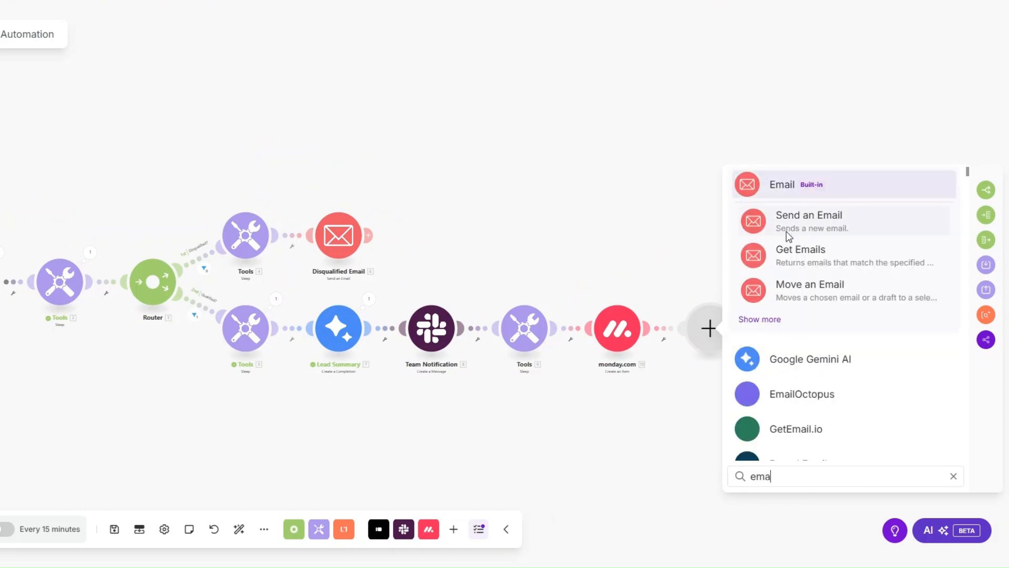
click(782, 192)
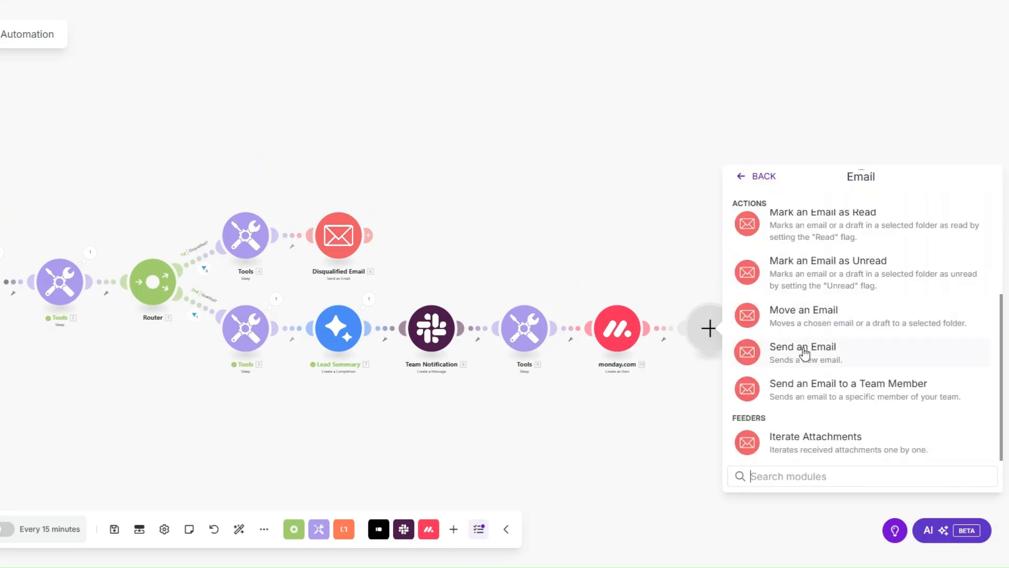
click(802, 347)
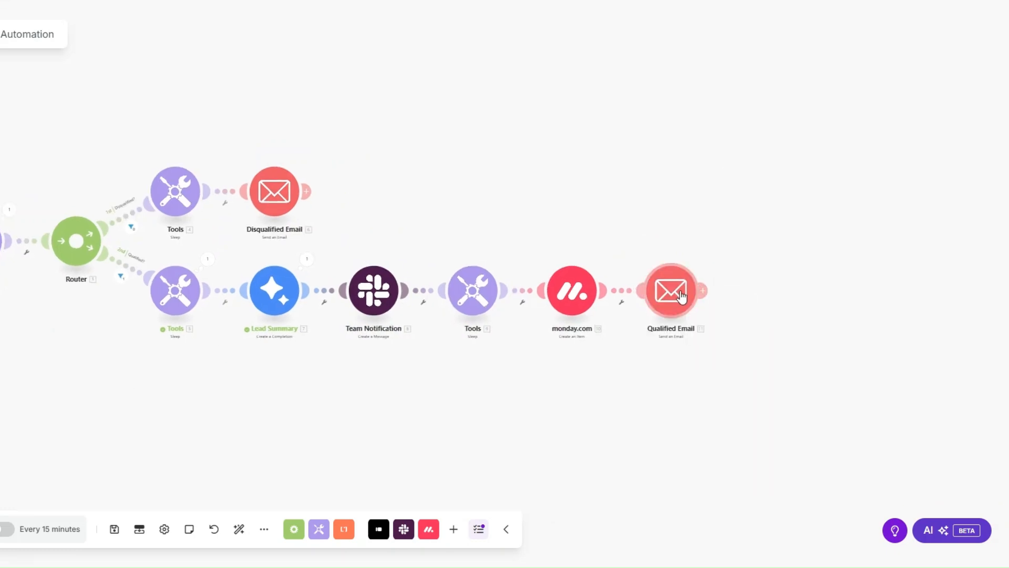
click(673, 292)
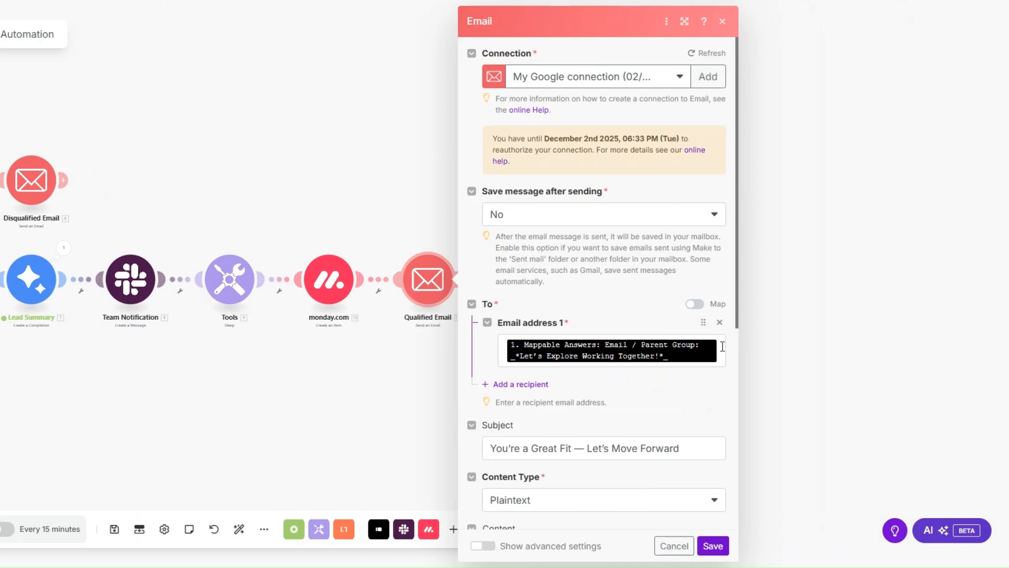
- Set the qualified email's subject to "You're a Great Fit — Let's Move Forward." and review its plaintext body through the calendar link
click(723, 347)
scroll(604, 315, down, 3)
scroll(807, 286, down, 10)
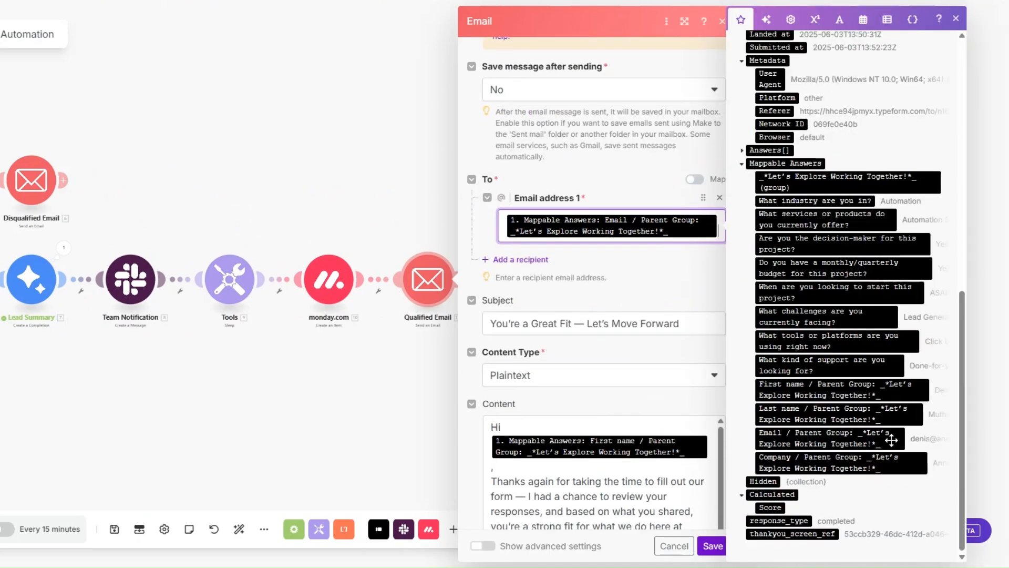
scroll(696, 213, down, 4)
click(692, 138)
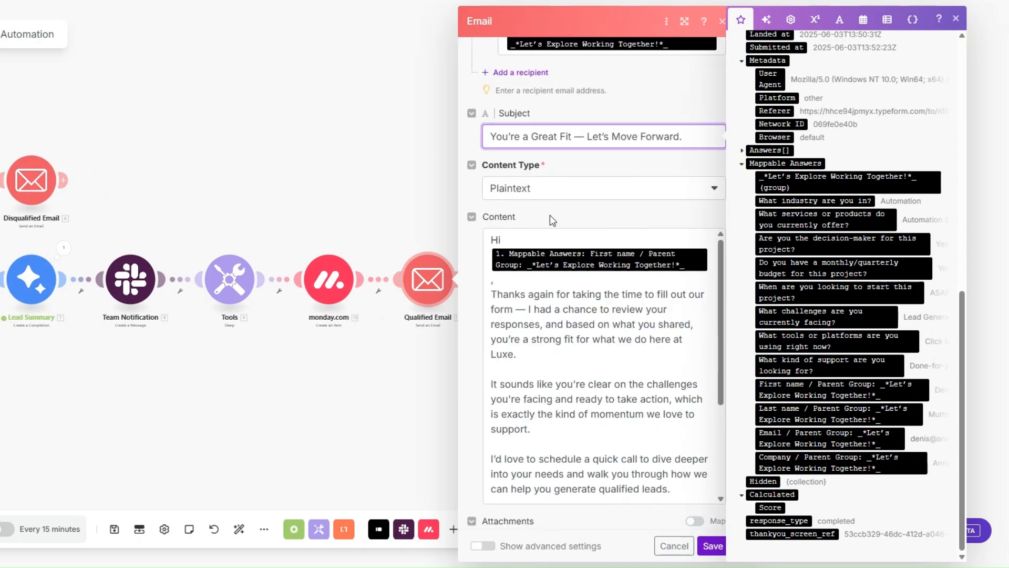
scroll(560, 253, down, 3)
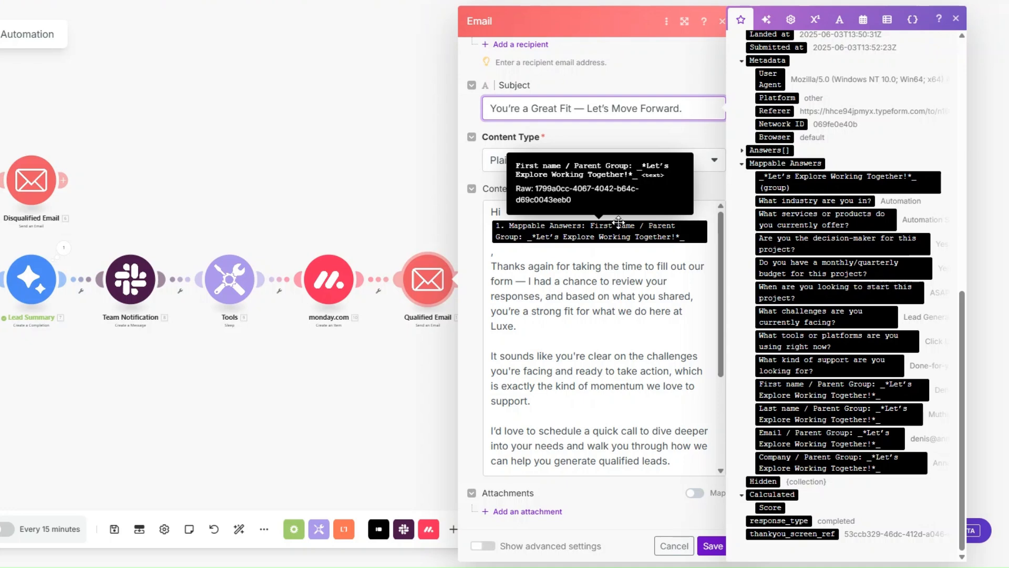
scroll(636, 350, down, 3)
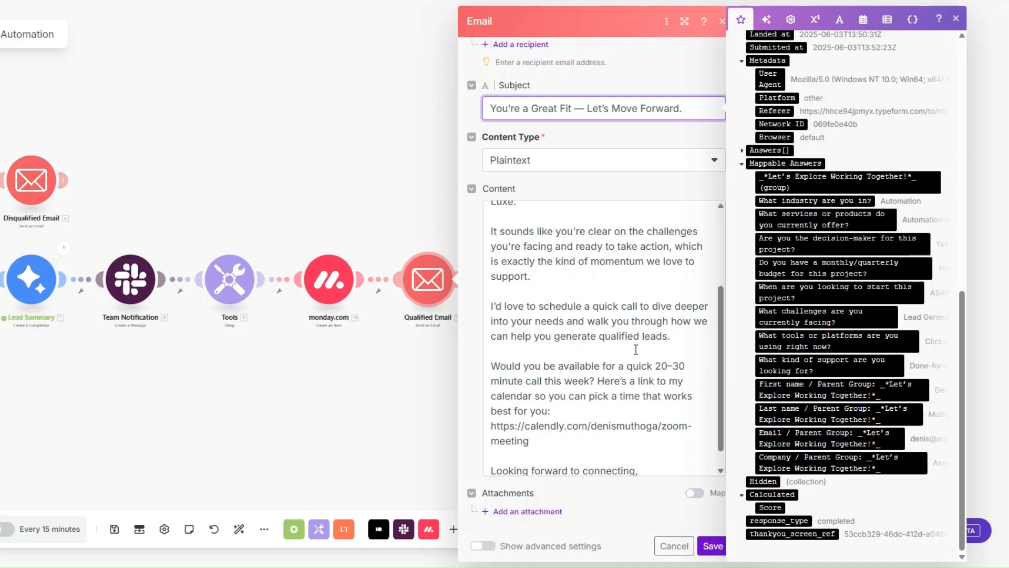
scroll(636, 350, down, 1)
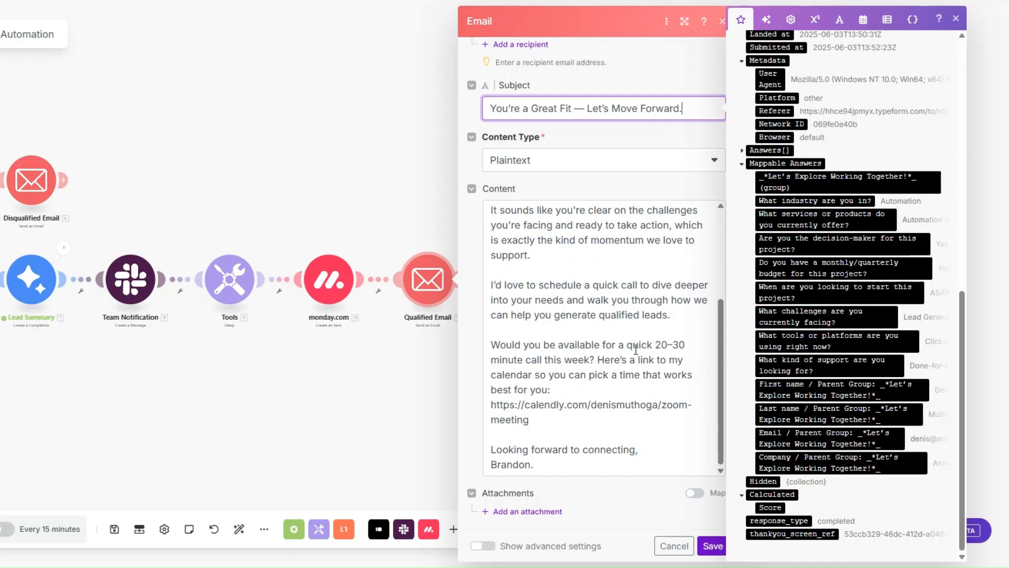
drag(568, 426, 489, 411)
click(610, 408)
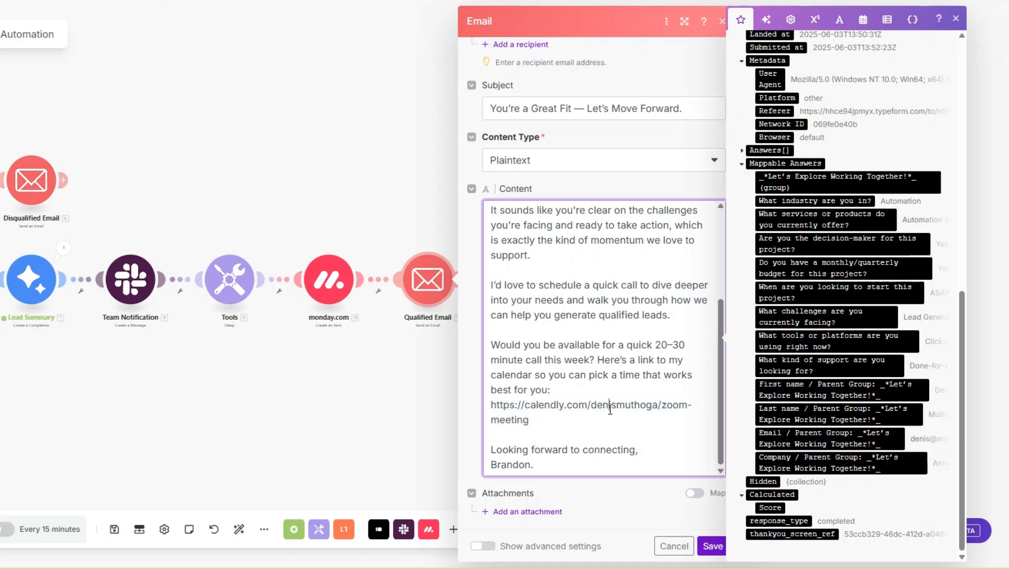
- Save the qualified email module and auto-align the scenario's modules
click(713, 546)
drag(371, 426, 626, 446)
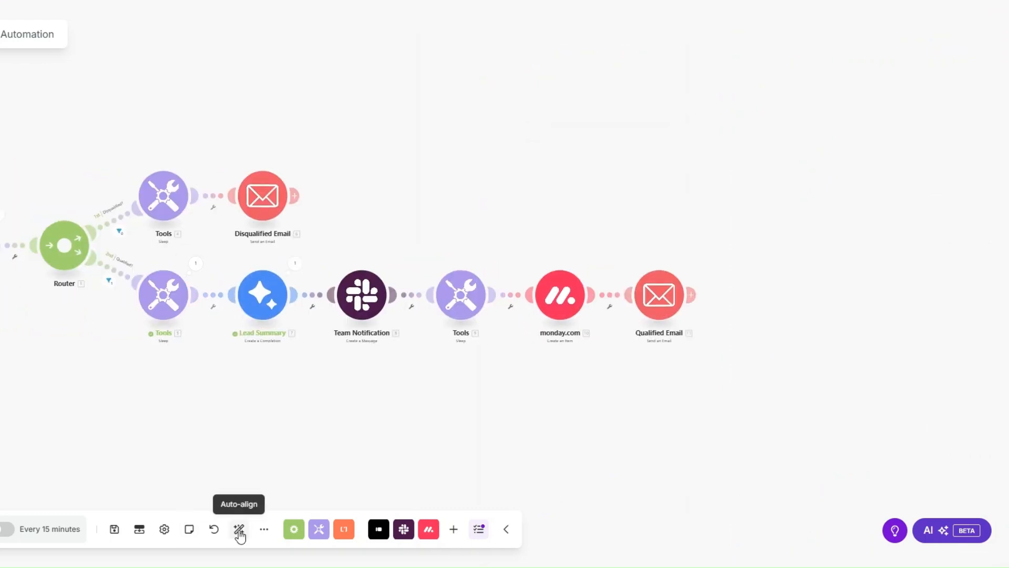
click(239, 531)
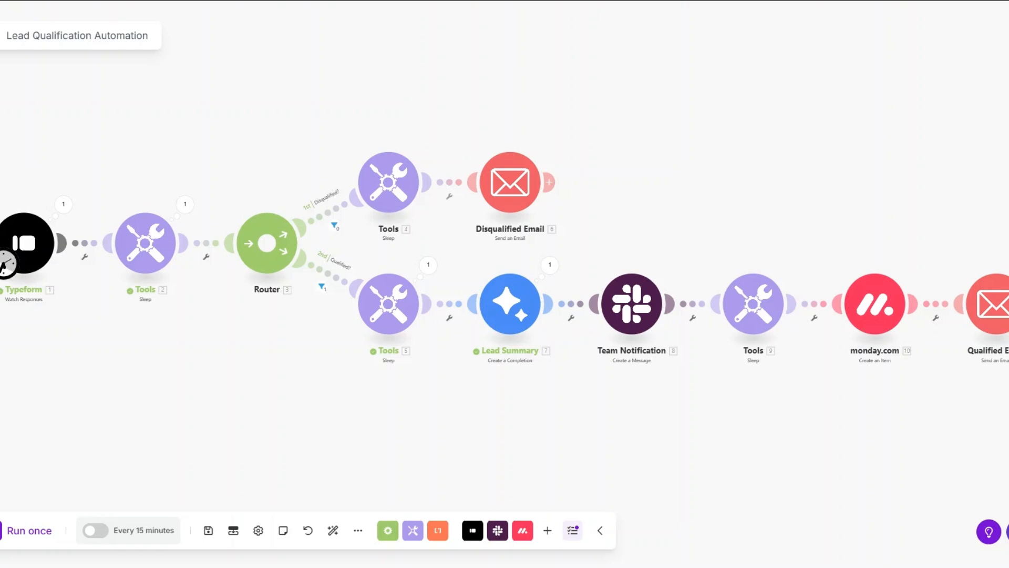
- Set the Typeform trigger to start from a manually chosen response and run the scenario once
right_click(30, 252)
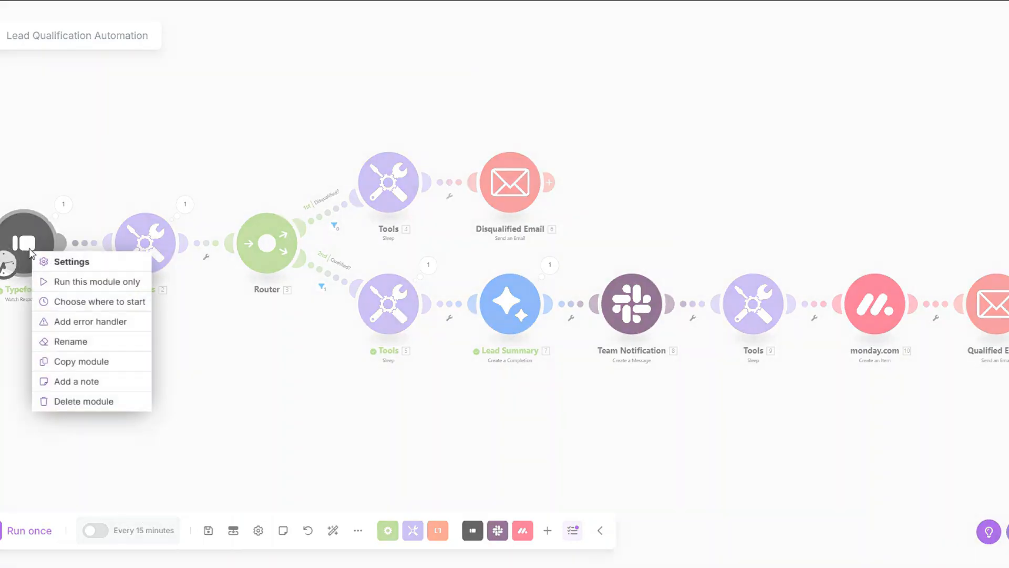
click(70, 304)
click(86, 272)
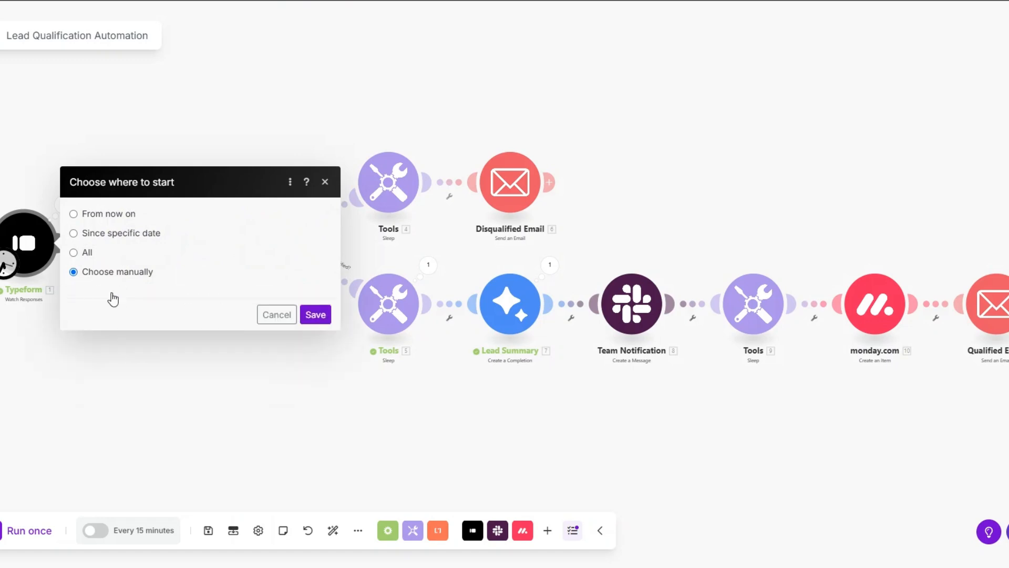
click(313, 350)
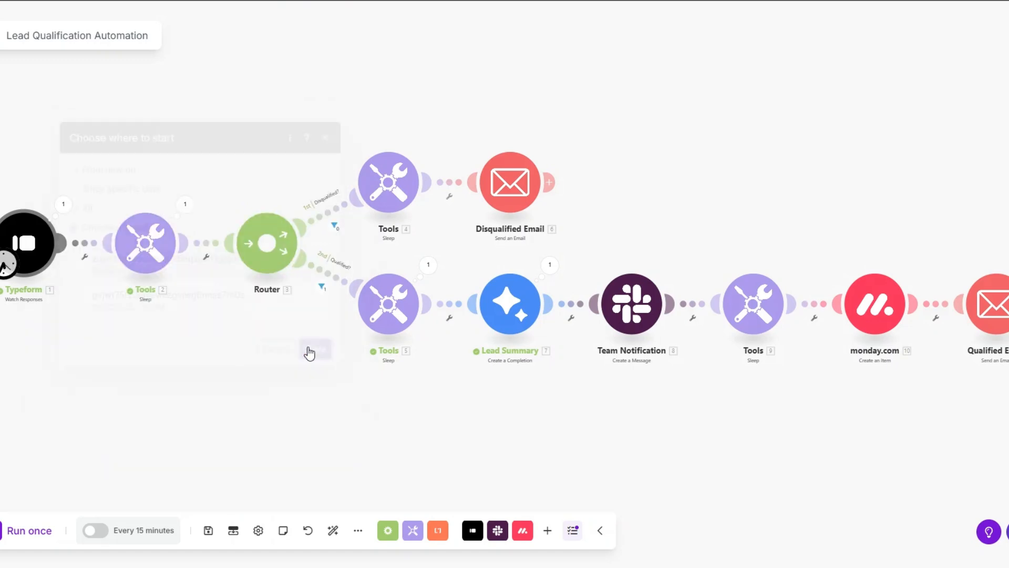
click(30, 532)
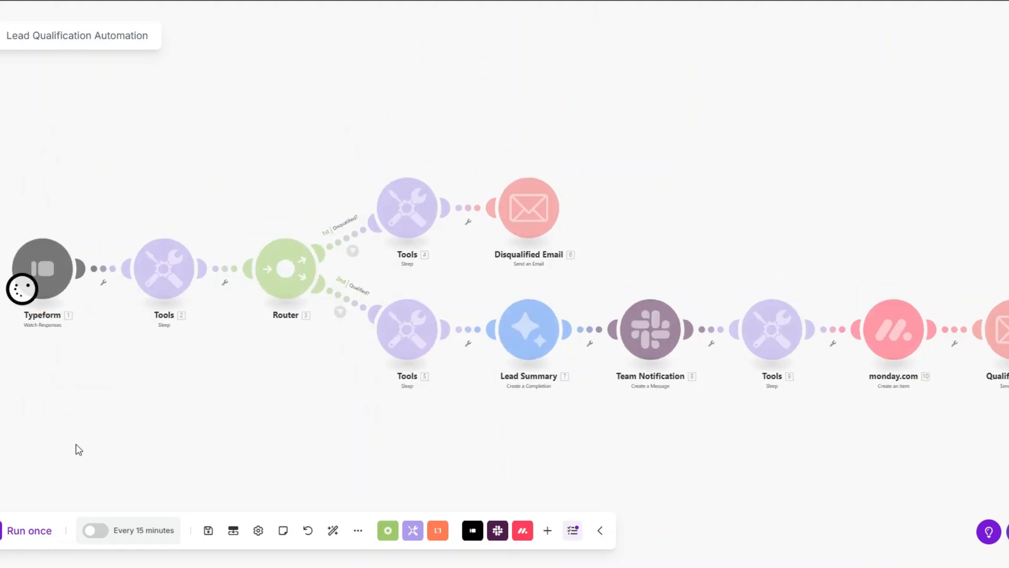
drag(74, 442, 51, 421)
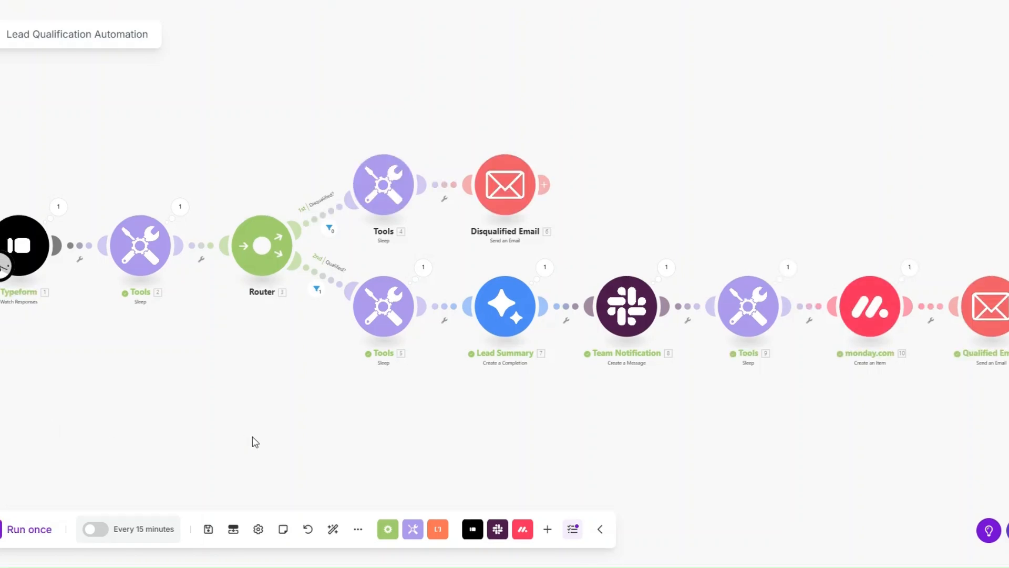
- Examine the mappable answers in the Typeform module's output bundle from the qualified-lead run
click(57, 210)
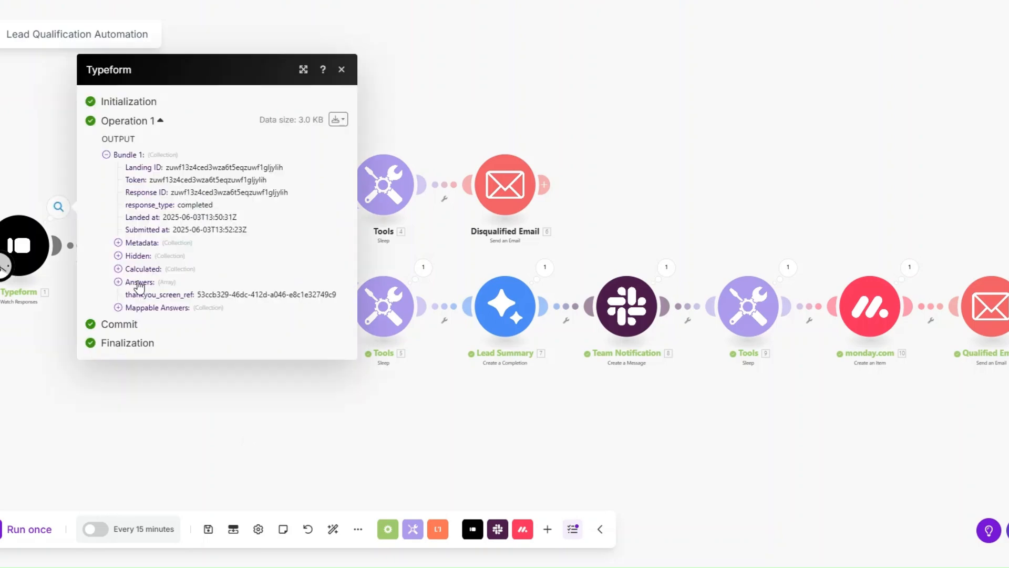
click(118, 309)
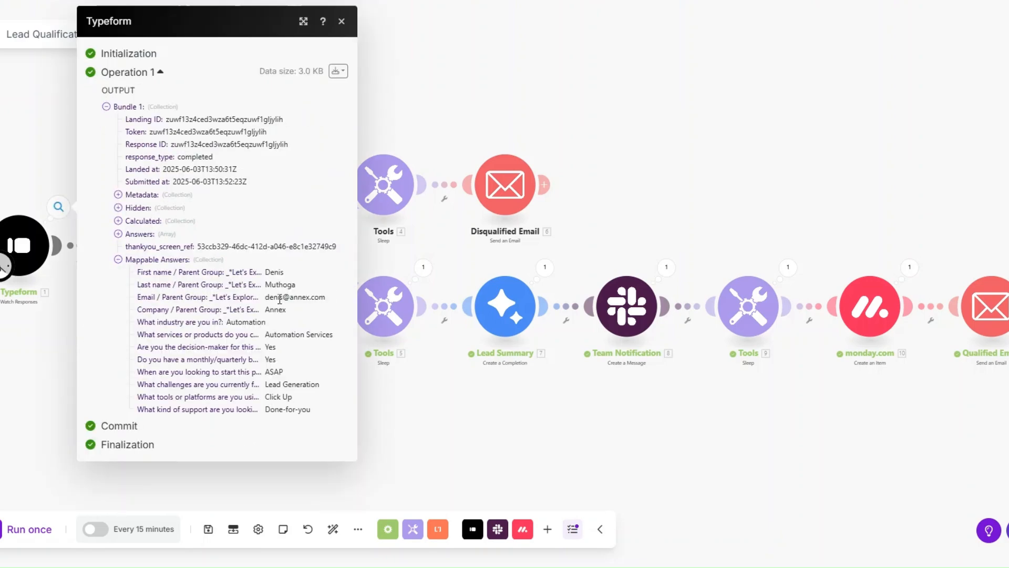
click(374, 426)
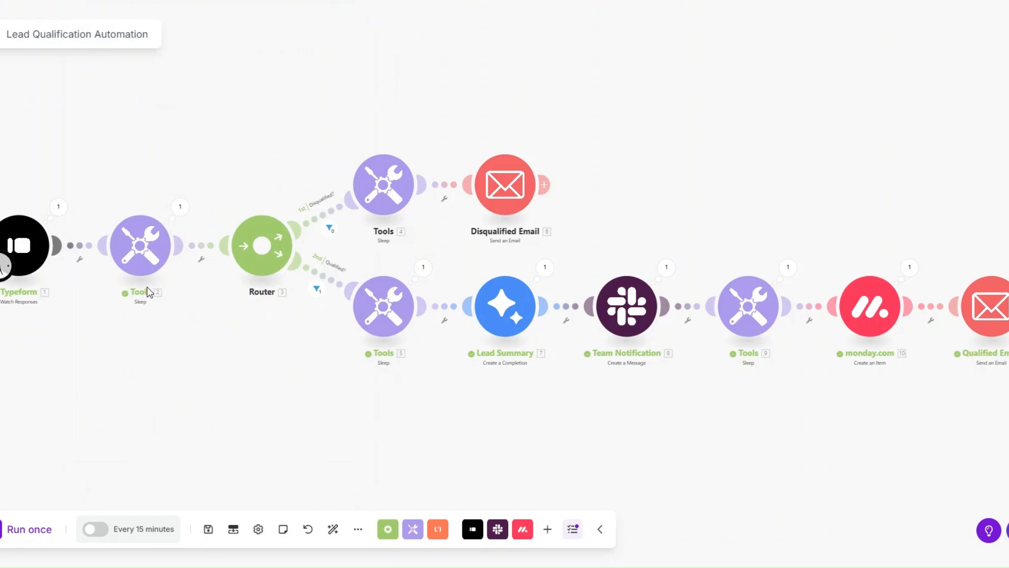
click(58, 208)
click(118, 308)
double_click(269, 360)
click(414, 396)
- Examine the generated summary text in the Lead Summary module's run output
click(545, 267)
drag(637, 277, 801, 331)
click(793, 351)
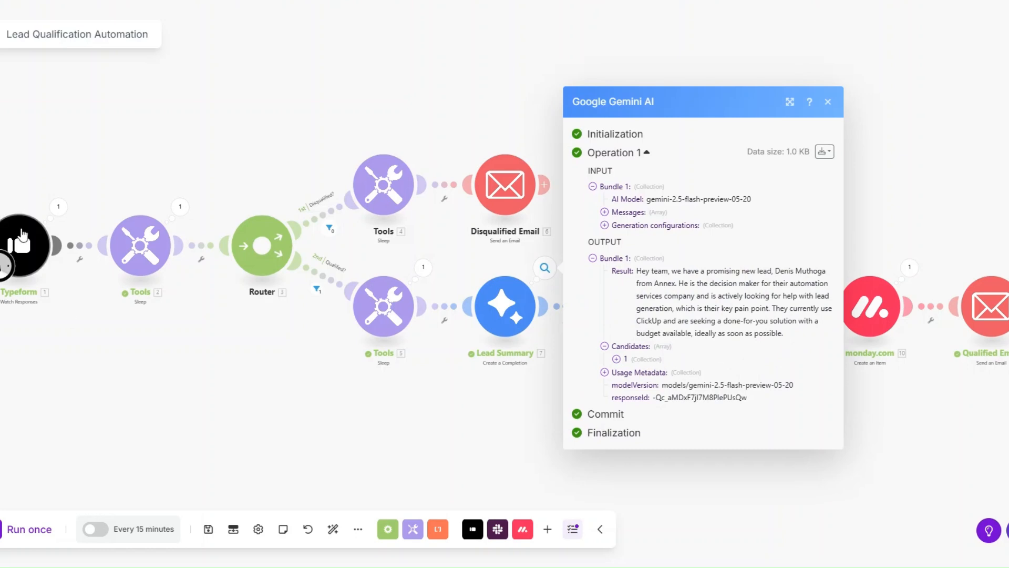
click(125, 408)
- Examine the text and message details in the Team Notification module's Slack run output
click(667, 267)
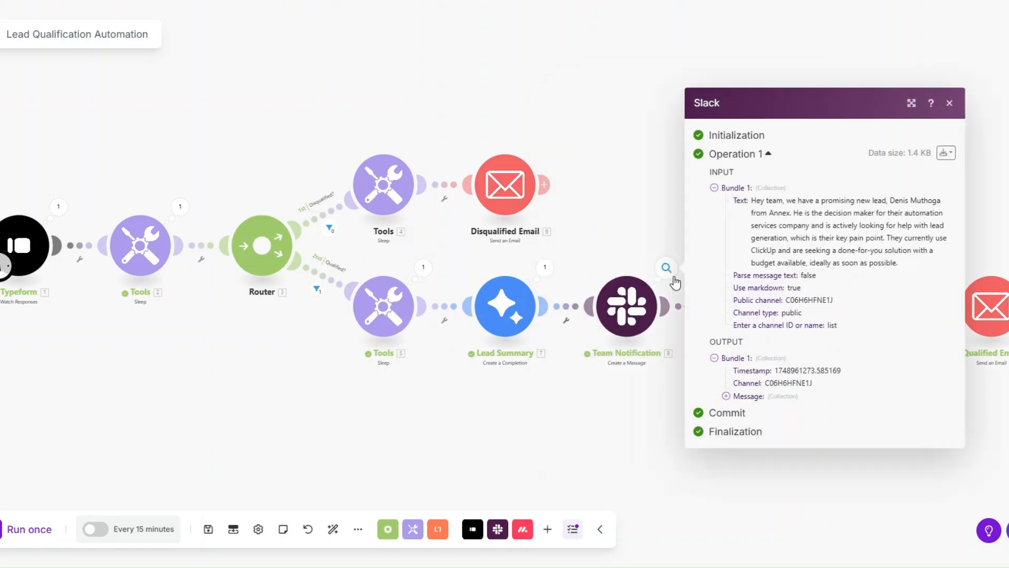
click(726, 396)
drag(765, 390, 916, 457)
click(619, 426)
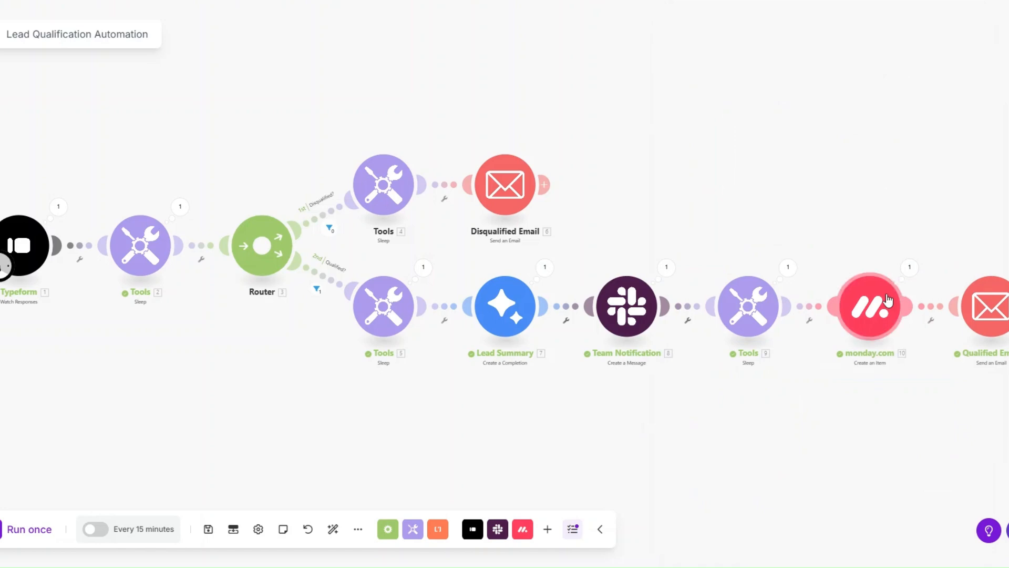
- Examine the full content of the sent qualified email, including its calendar link, in the module's run output
click(1008, 269)
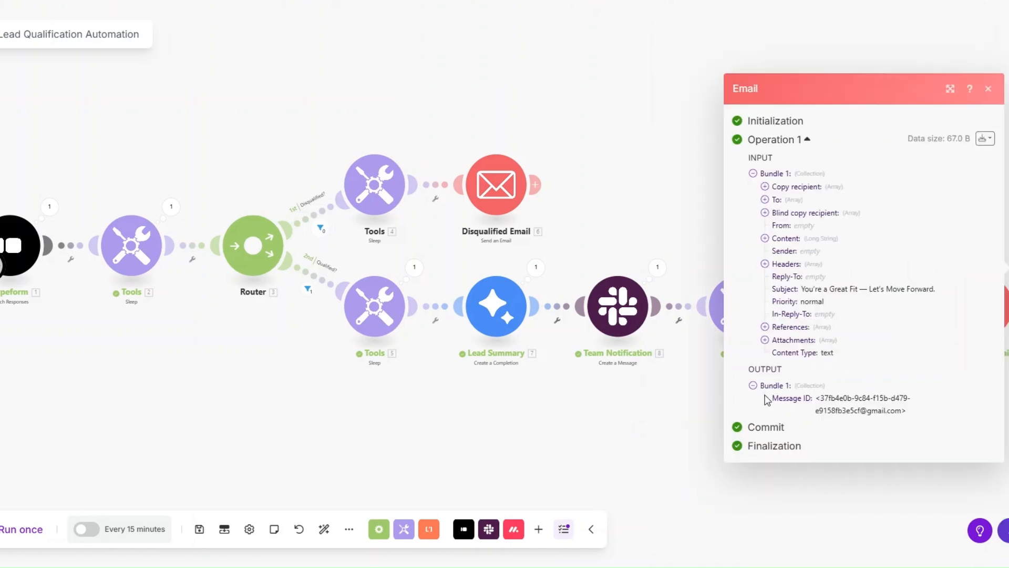
click(765, 238)
drag(778, 184, 898, 401)
click(850, 371)
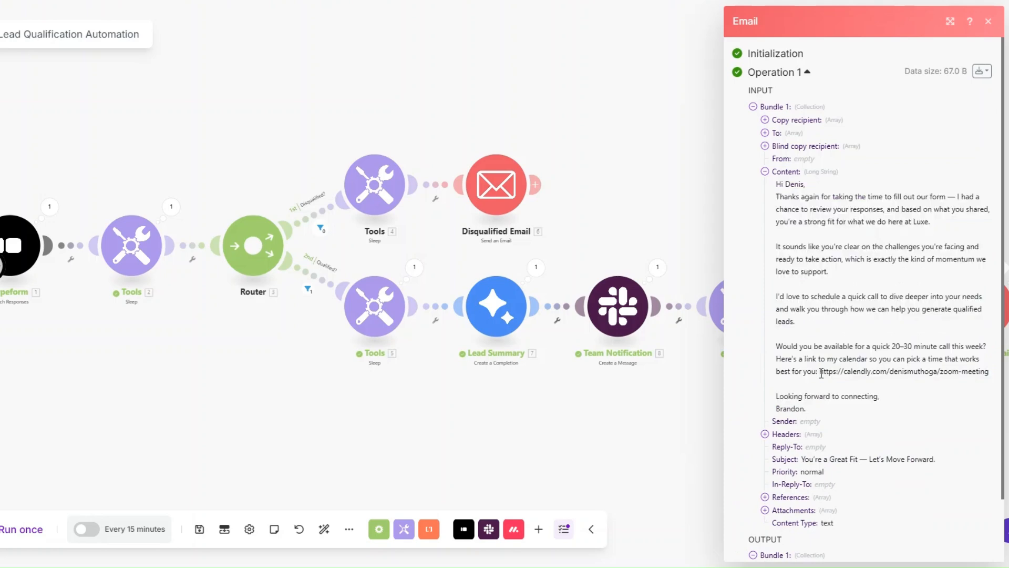
drag(820, 371, 982, 371)
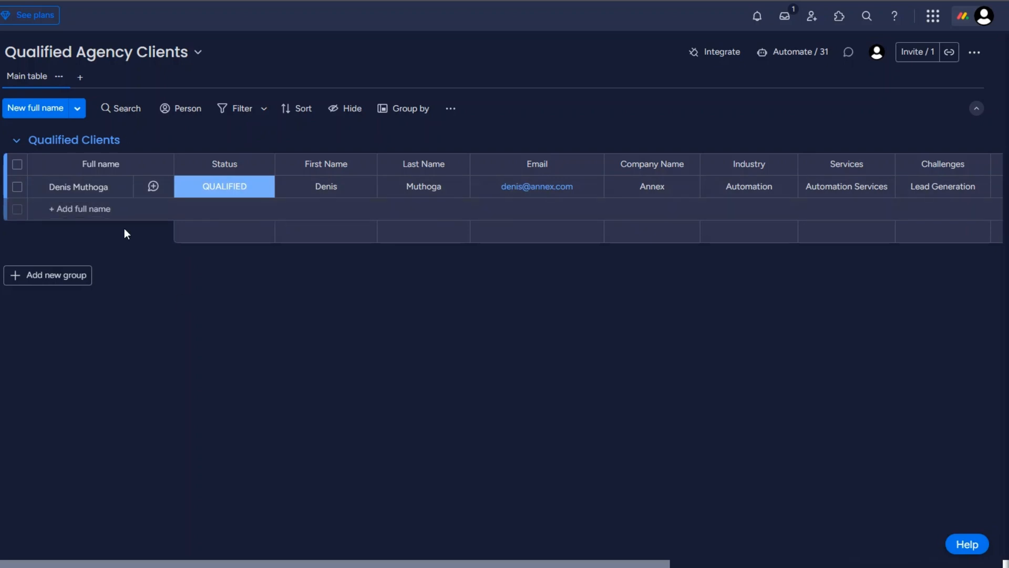
- On the Qualified Agency Clients board in monday.com, examine the new client entry across all columns through Budget
click(330, 186)
scroll(689, 220, right, 8)
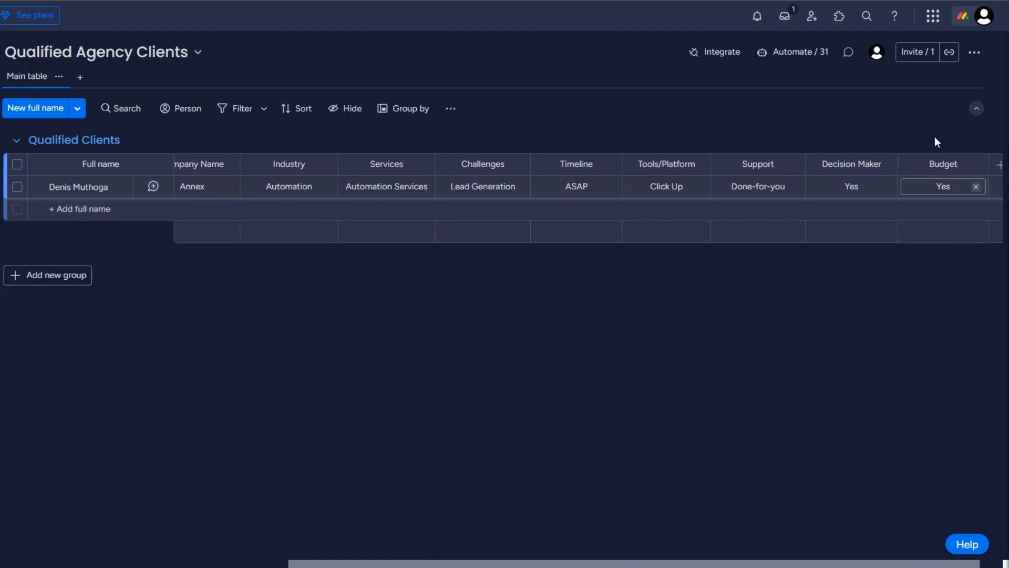
drag(49, 92, 298, 91)
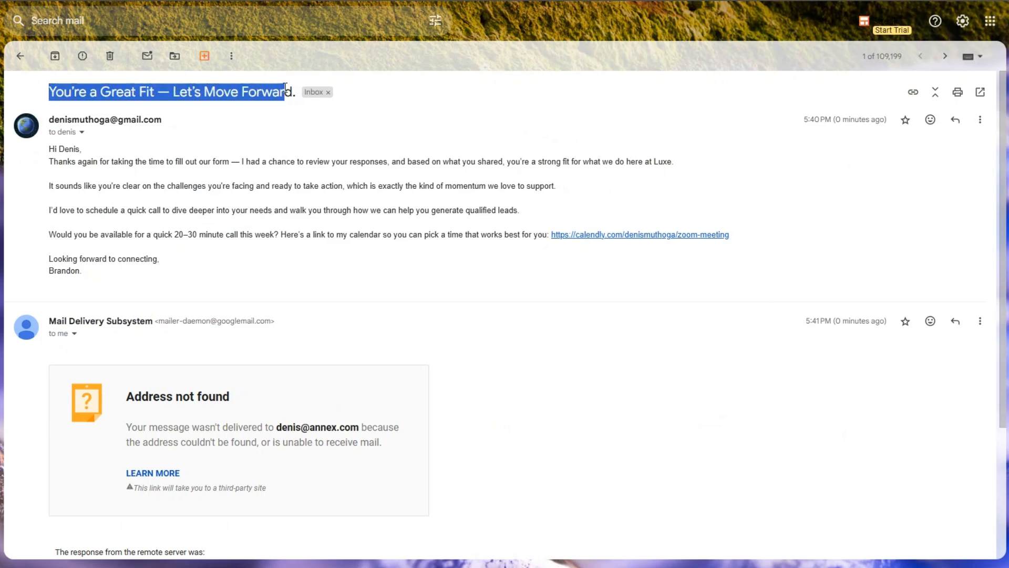
drag(47, 149, 121, 281)
click(121, 281)
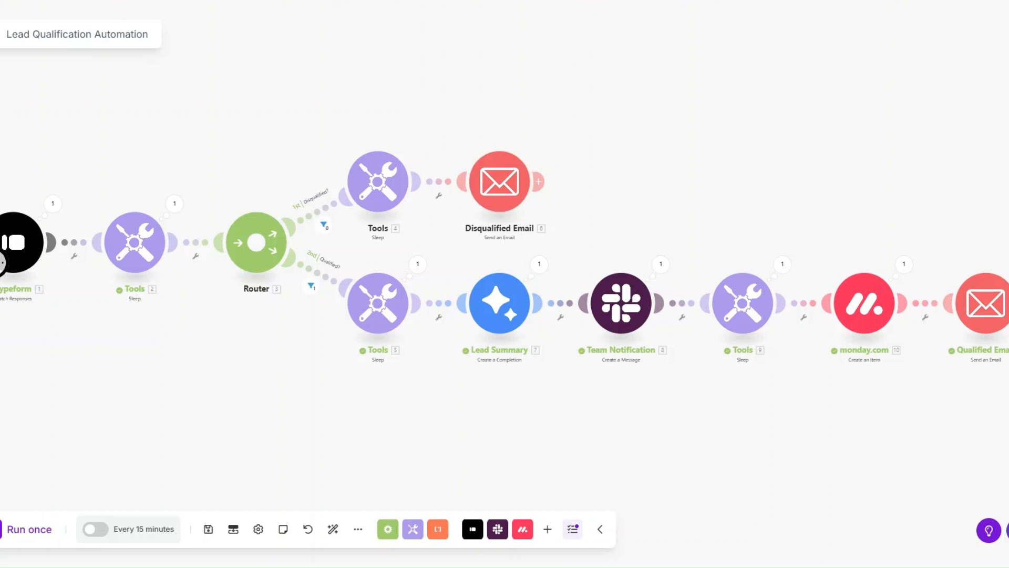
- Back in the Make scenario, set the Typeform trigger to start from now on
right_click(25, 243)
click(61, 293)
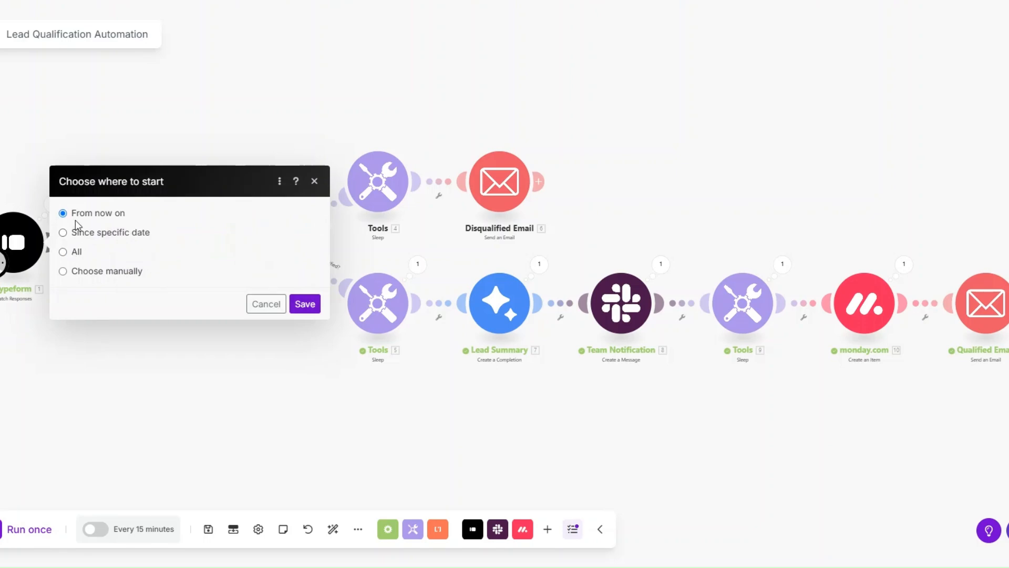
click(306, 305)
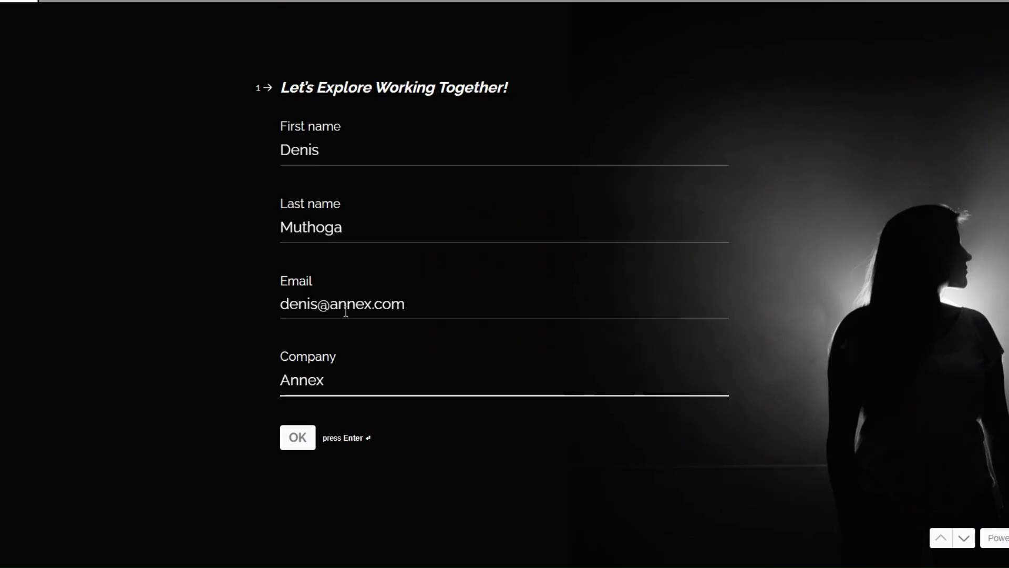
- In the Typeform lead form, submit the contact details page, then answer Automation for industry and Automation services for services offered
click(290, 436)
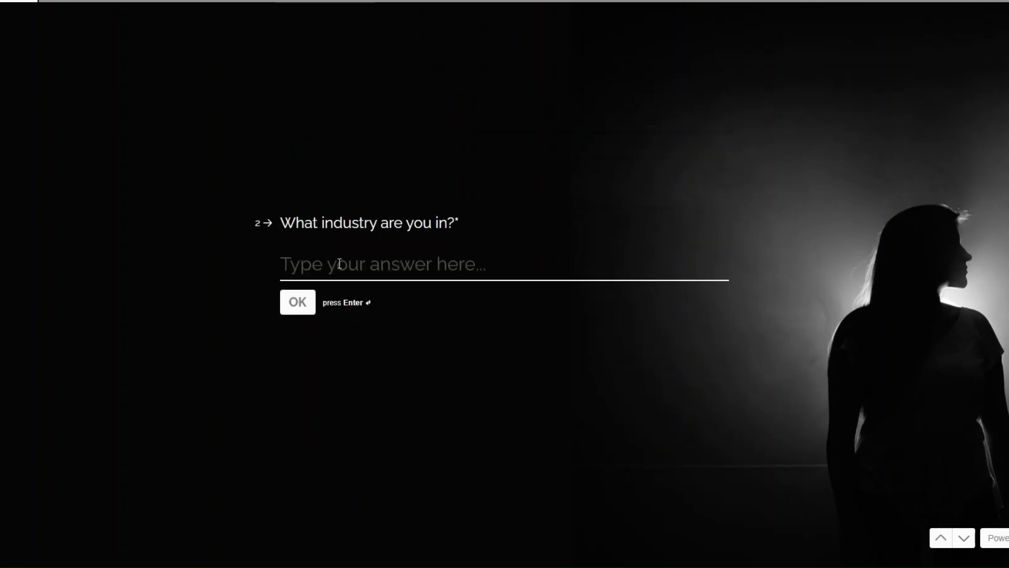
text(Automation)
click(297, 302)
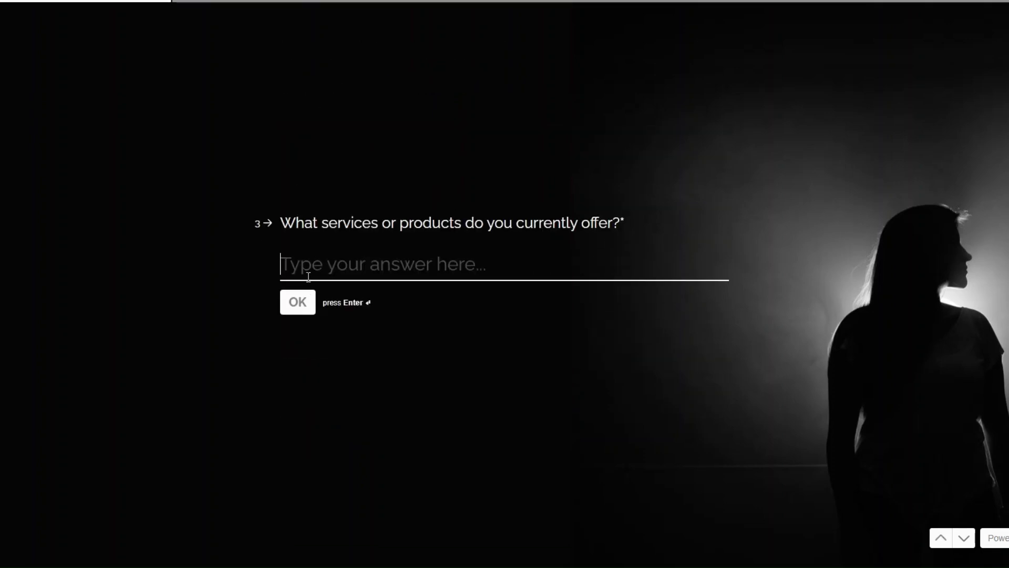
text(Automation se)
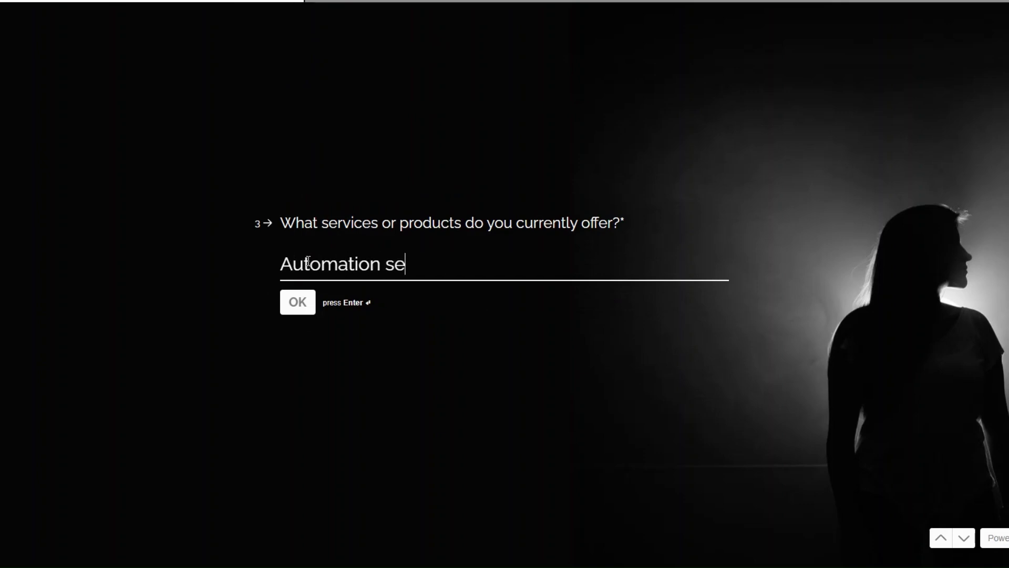
text(rvices)
click(289, 305)
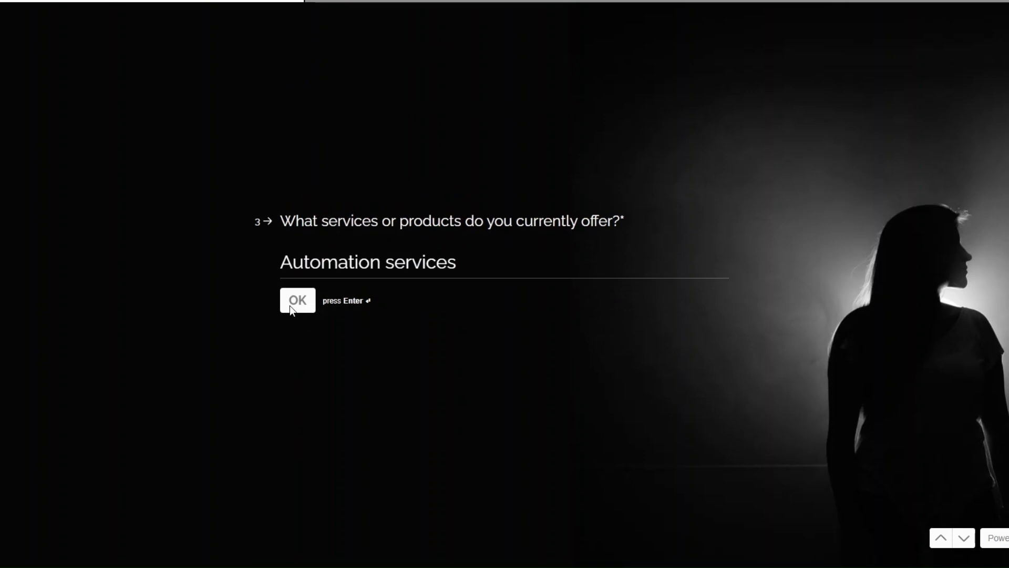
- Answer No to the decision-maker and budget questions and choose Within 3 months as the project start
click(330, 288)
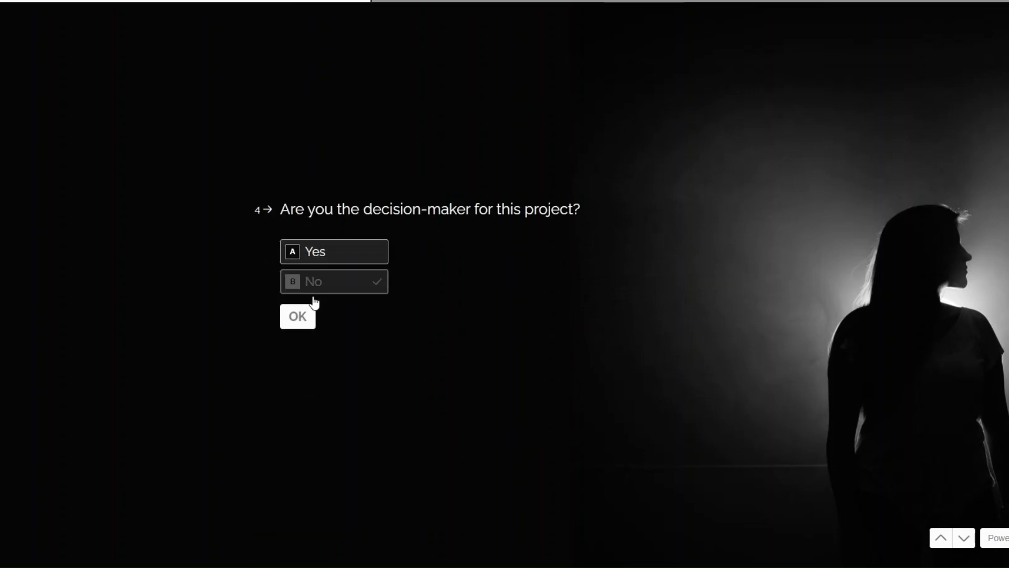
click(350, 283)
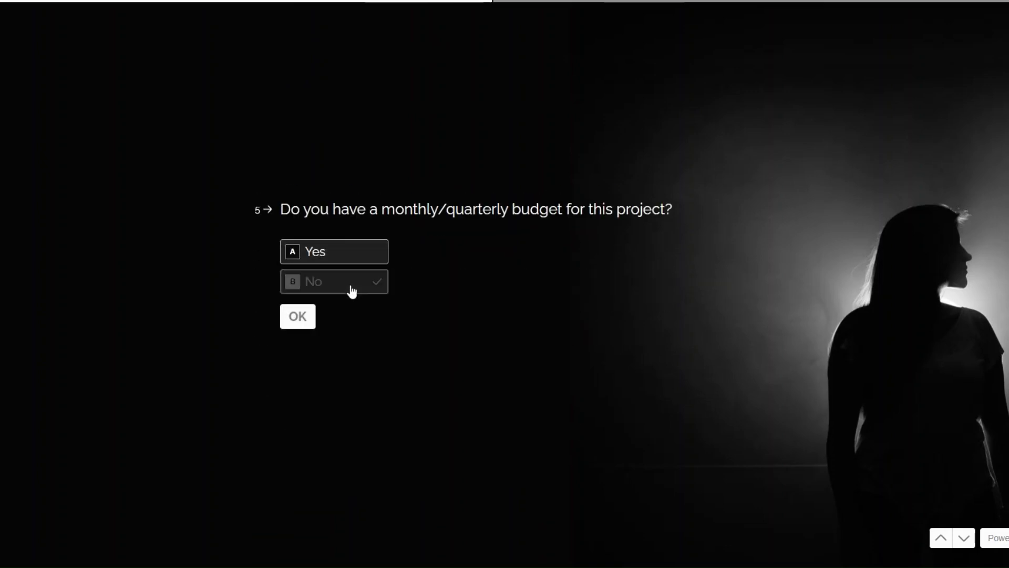
click(351, 282)
- Answer Lead Generation for current challenges and Monday.com for the tools or platforms in use
text(Lead Generation)
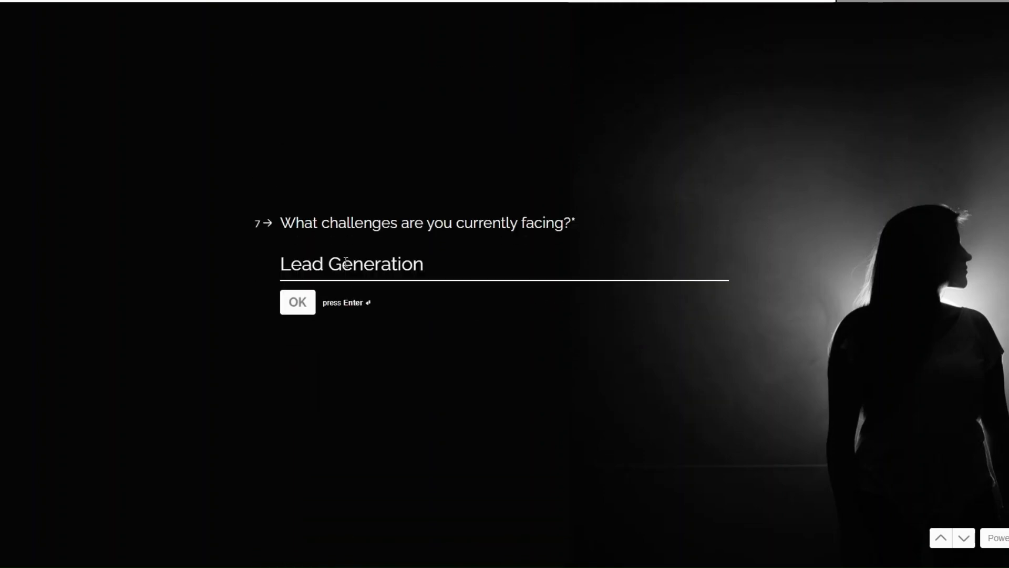
click(309, 307)
text(Monday.com)
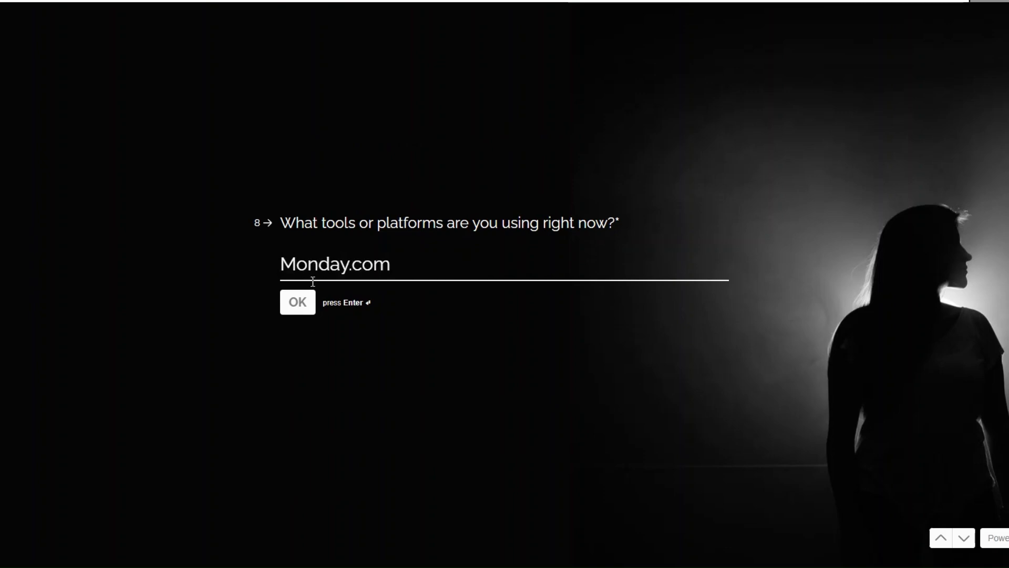
click(295, 309)
- Choose Consulting as the kind of support and submit the form
click(321, 243)
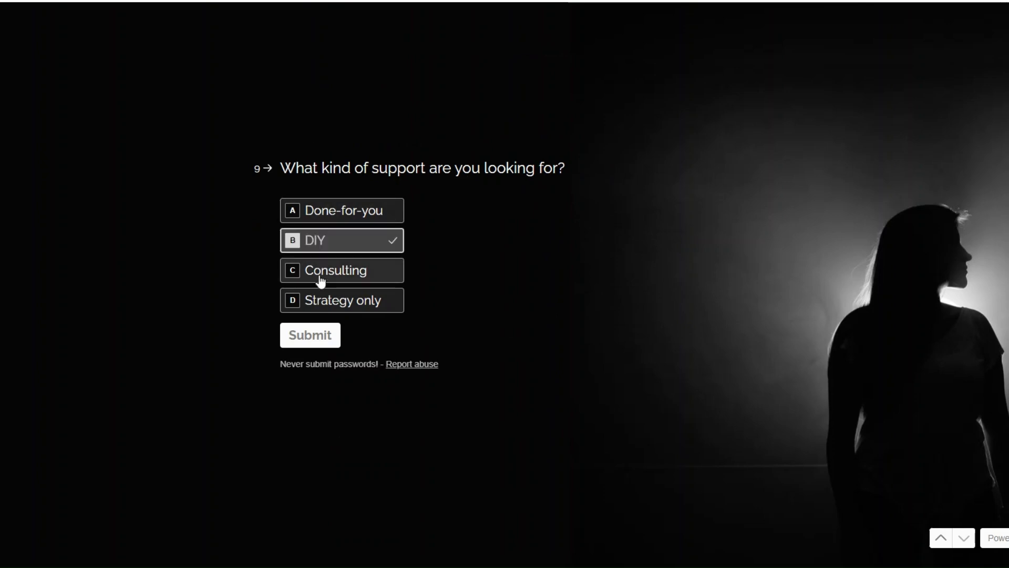
click(338, 274)
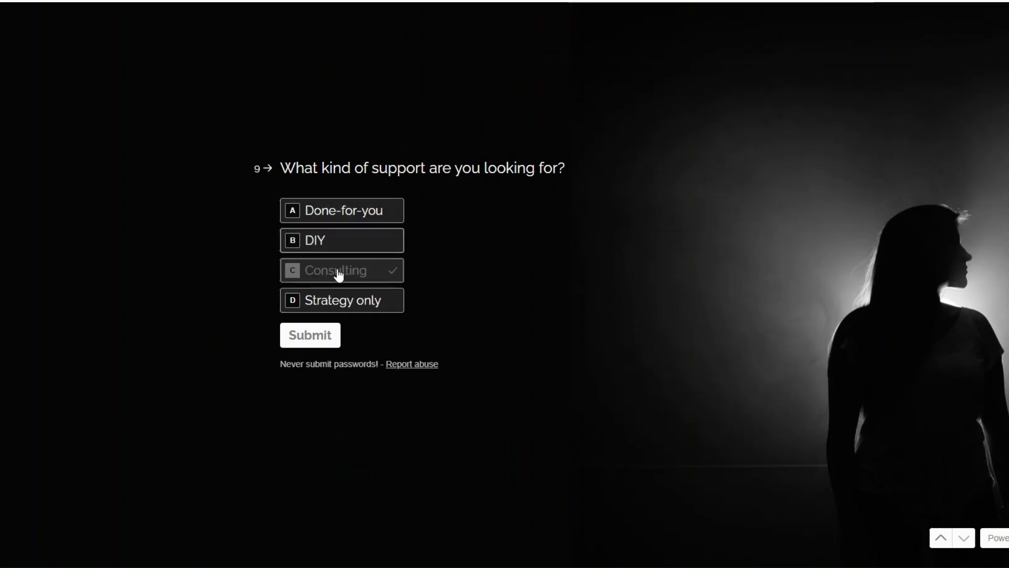
click(306, 337)
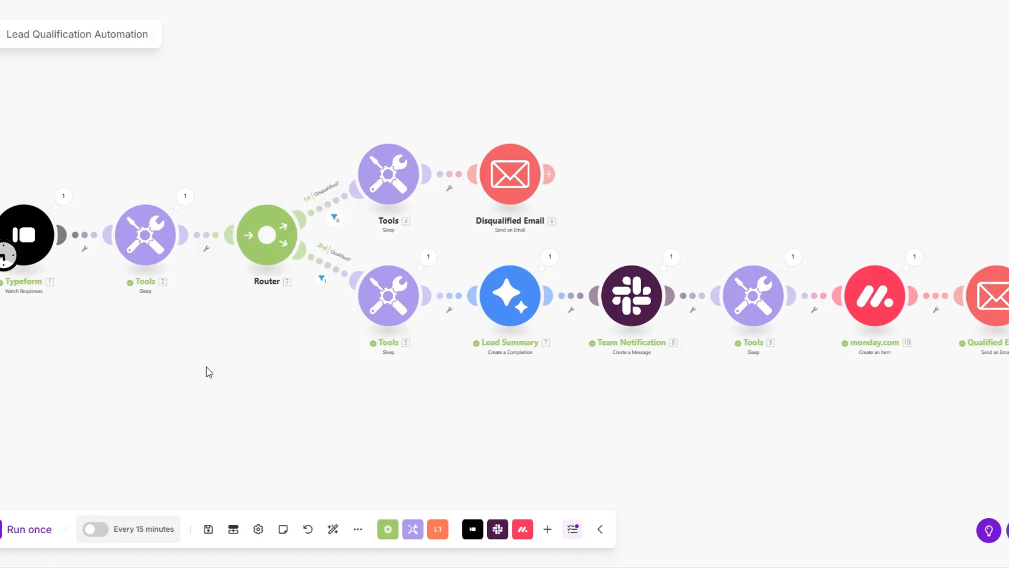
- Run the Make scenario once and review the mappable answers in the Typeform module's output
click(30, 529)
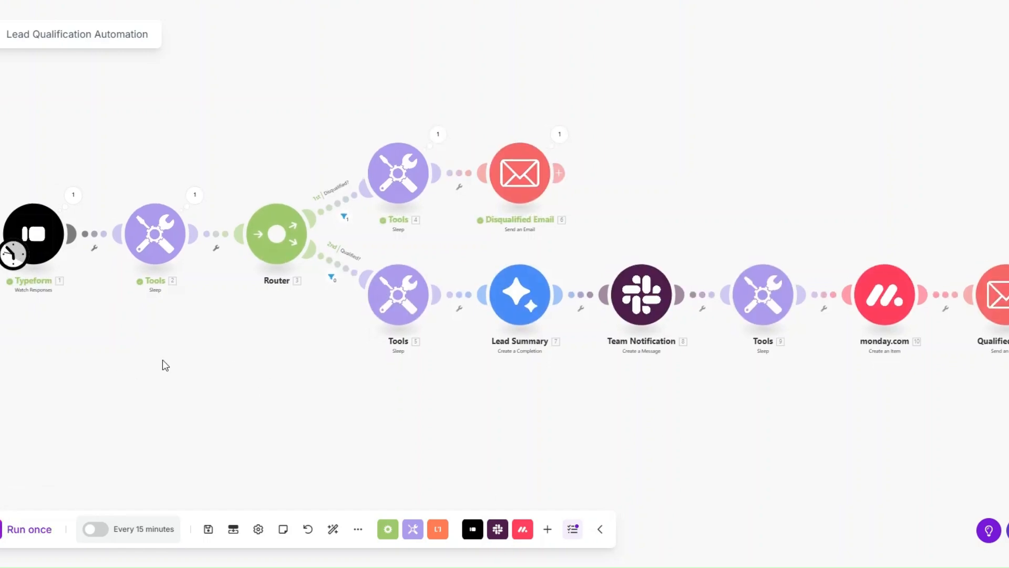
click(73, 195)
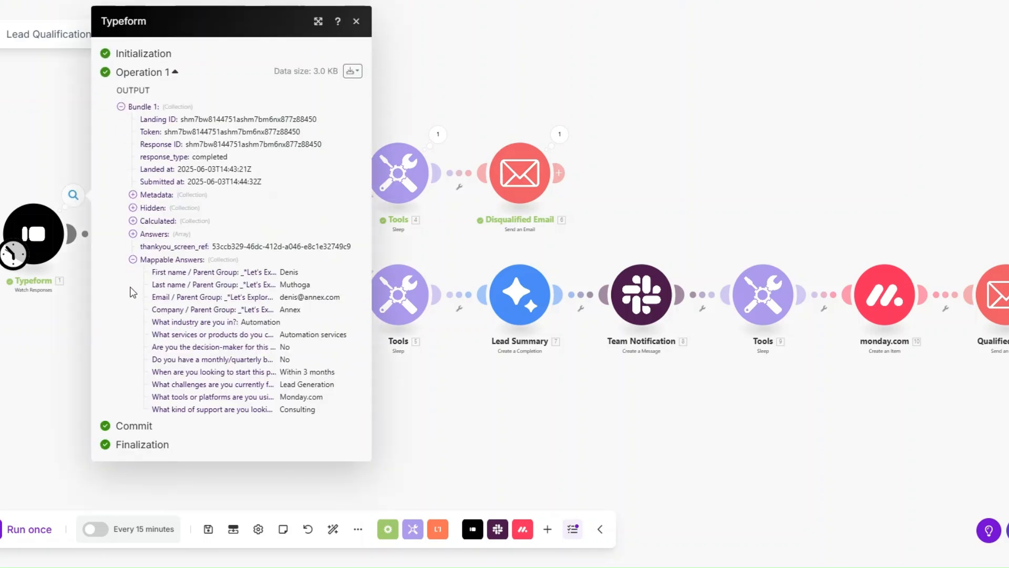
drag(277, 348, 302, 360)
click(461, 384)
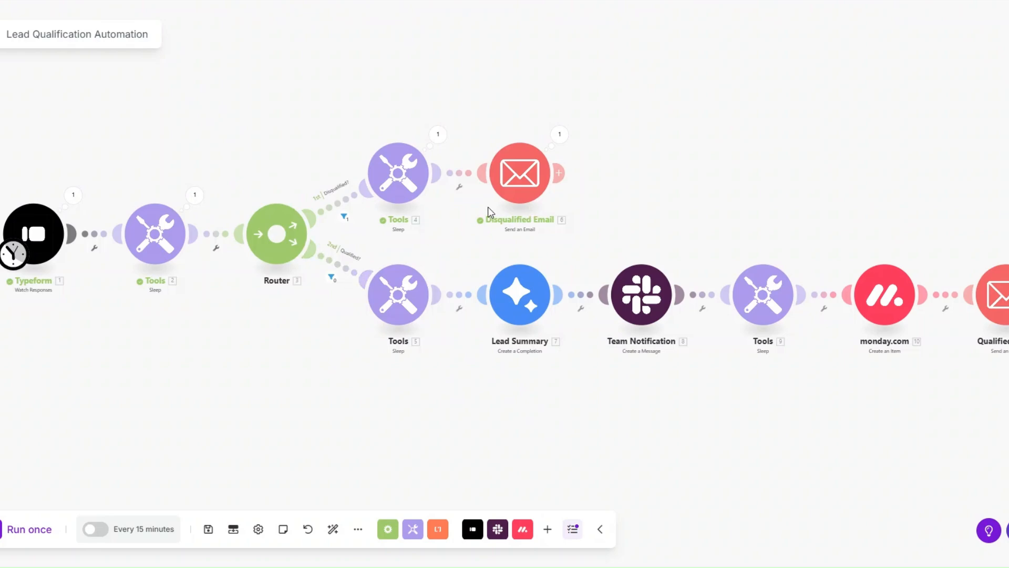
- Examine the content and subject of the sent disqualified email in the module's run output
click(559, 135)
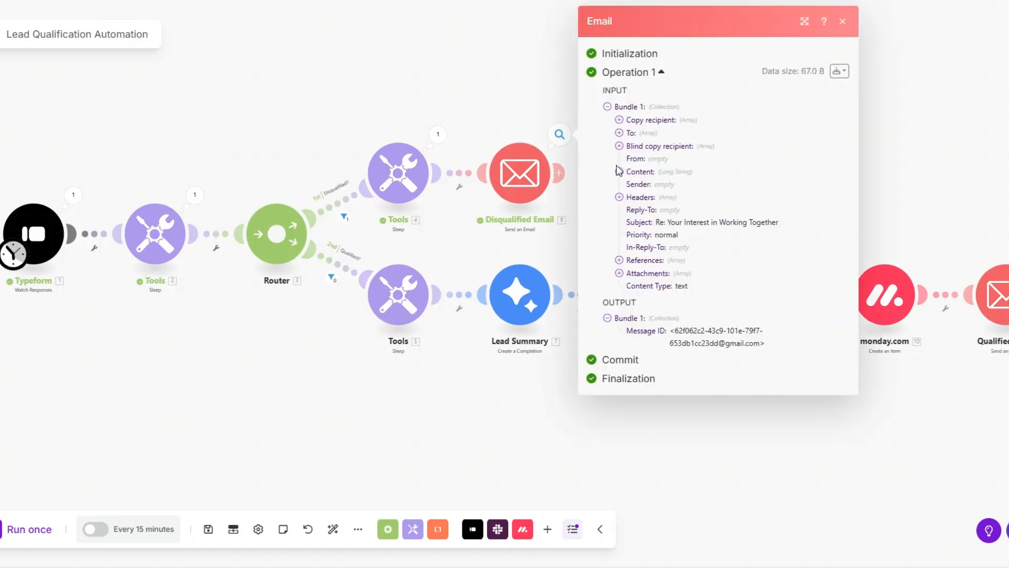
click(619, 170)
scroll(638, 194, down, 2)
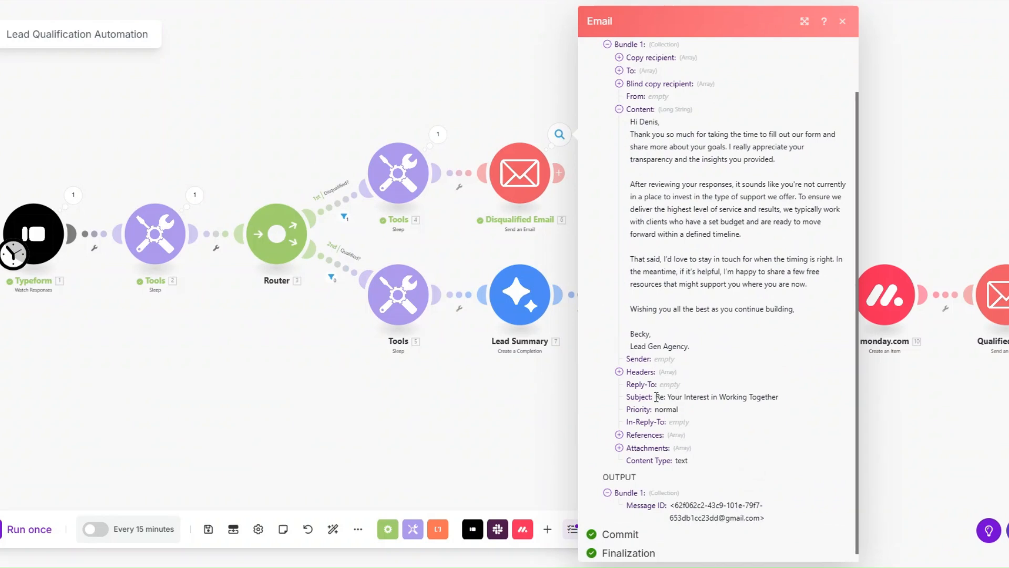
drag(656, 396, 783, 400)
click(557, 222)
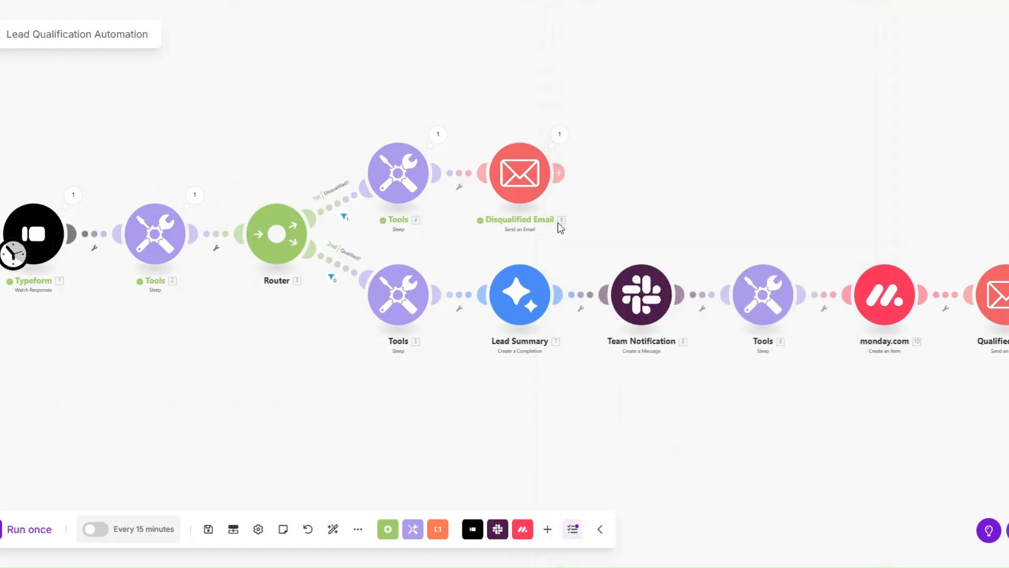
- Set the Typeform trigger to start from a manually chosen response, save the choice, and run the scenario once
right_click(48, 232)
click(99, 282)
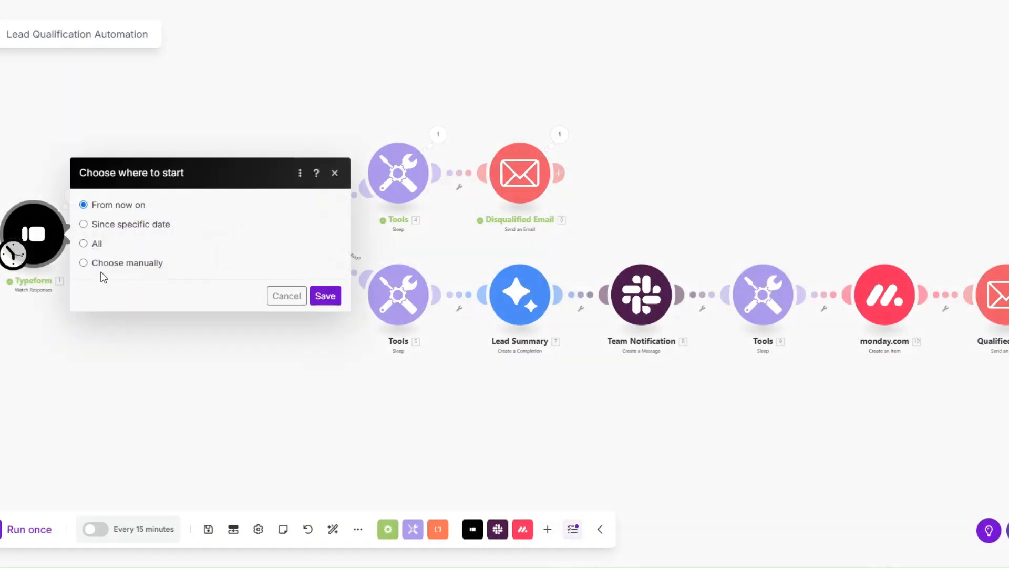
click(83, 263)
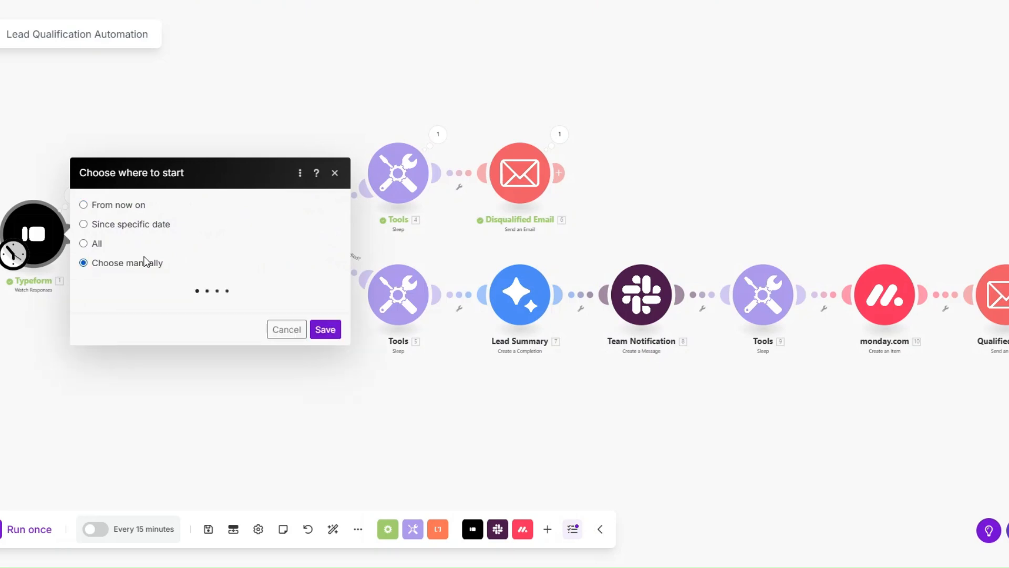
click(147, 284)
click(326, 356)
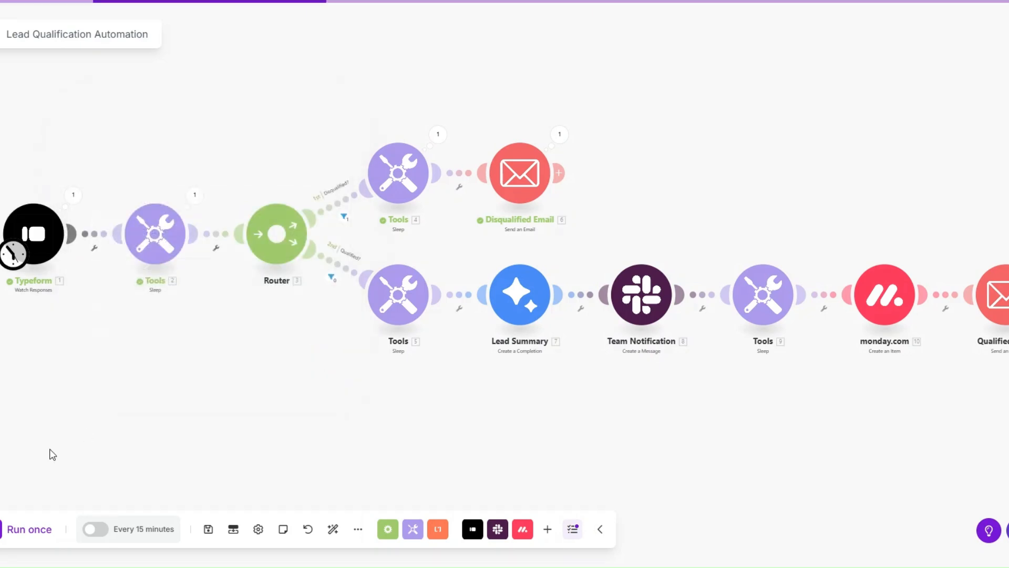
click(29, 528)
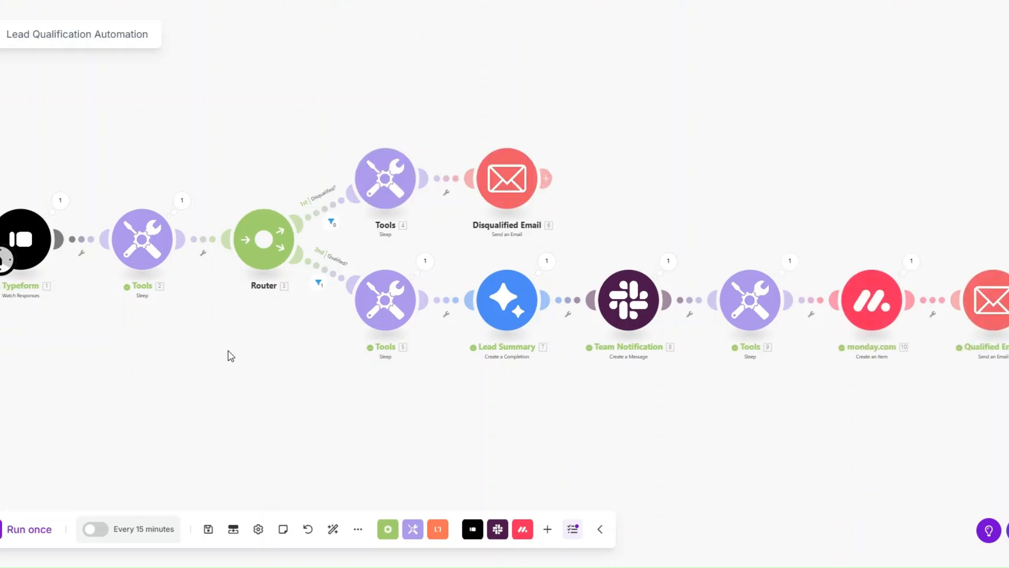
- Review the qualified lead's mappable answers in the Typeform module's run output
click(60, 200)
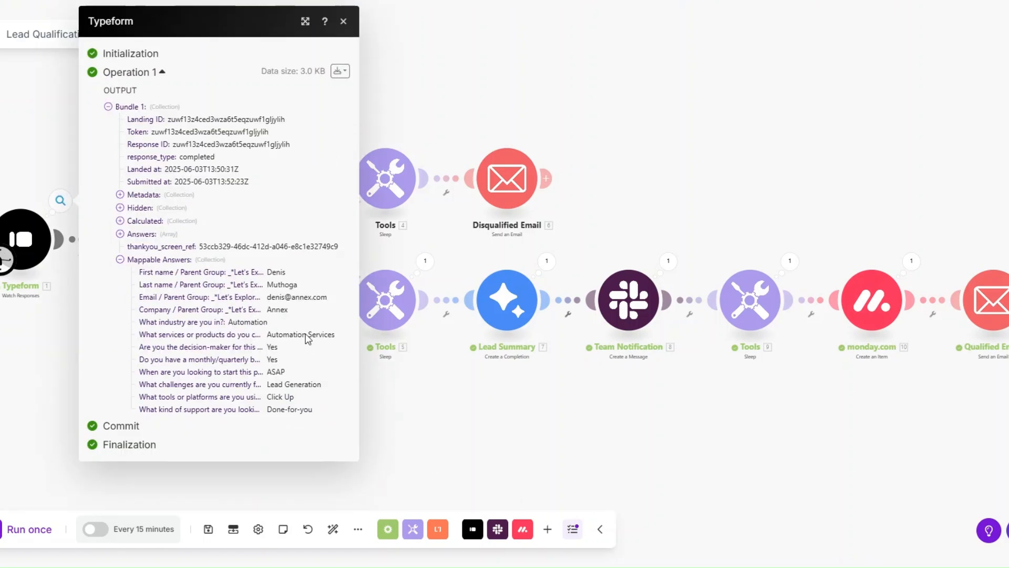
click(402, 414)
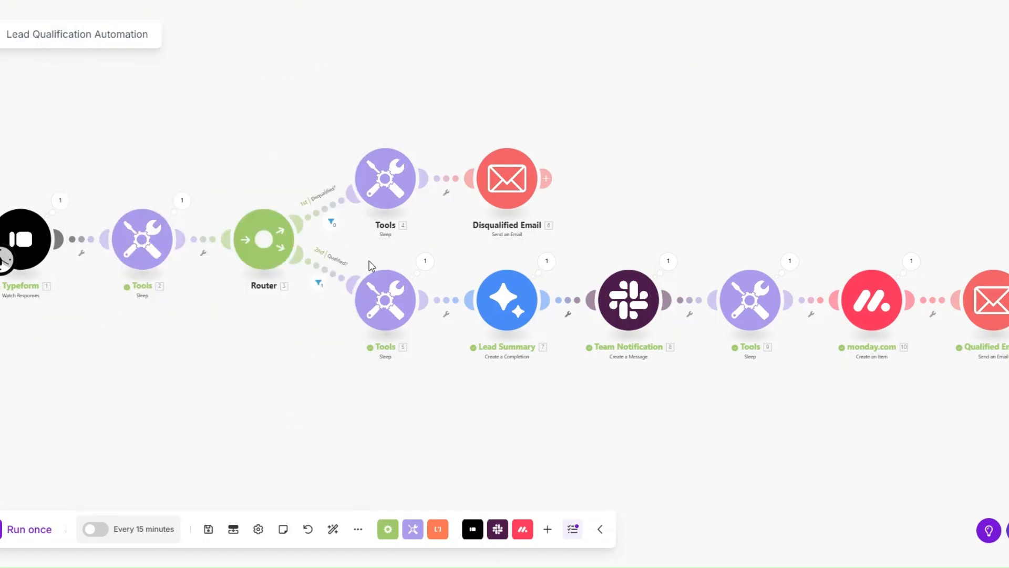
click(60, 200)
click(121, 307)
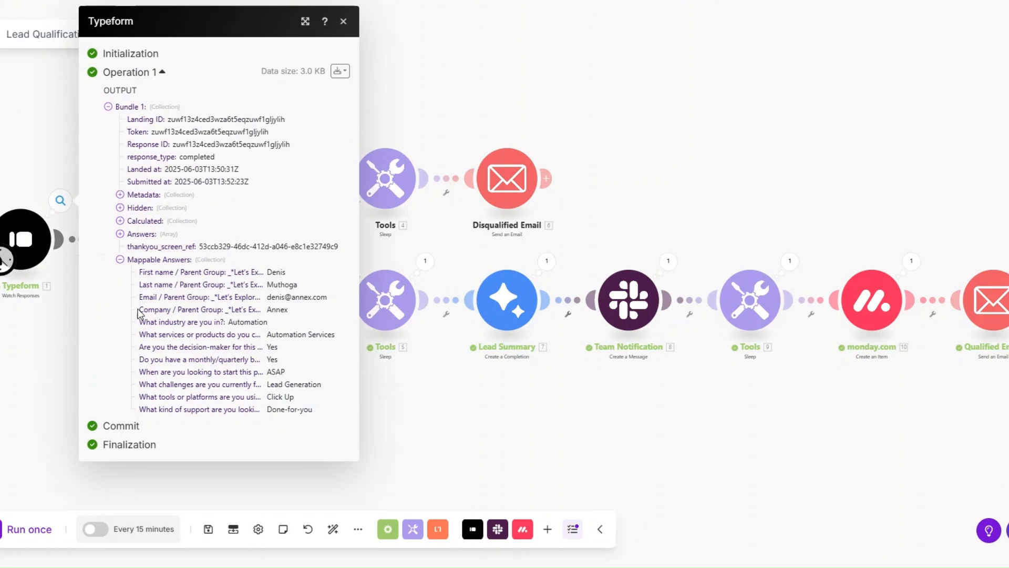
click(427, 414)
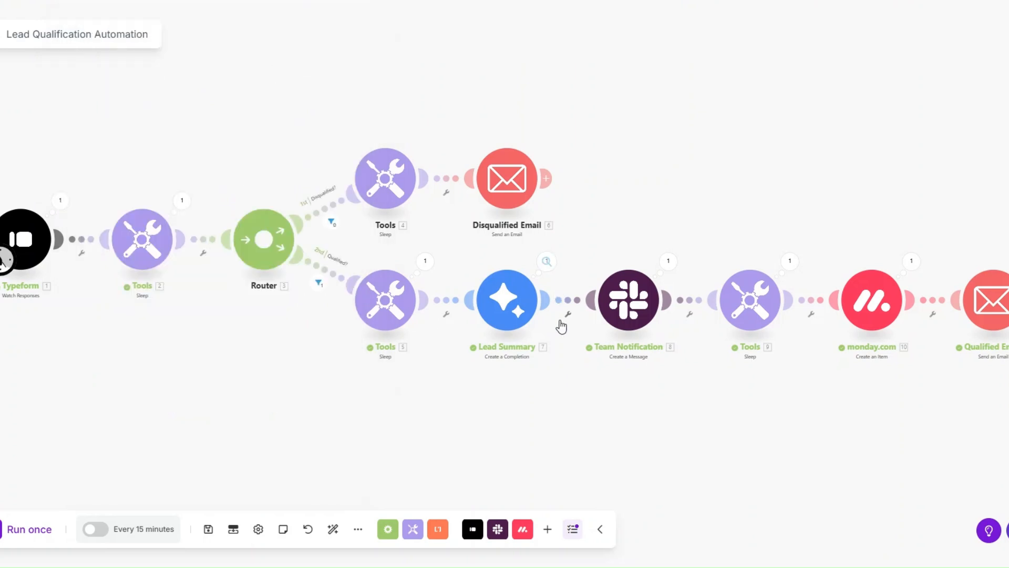
- Examine the run outputs of the Lead Summary and Team Notification modules, including the Slack message text
click(546, 261)
click(542, 386)
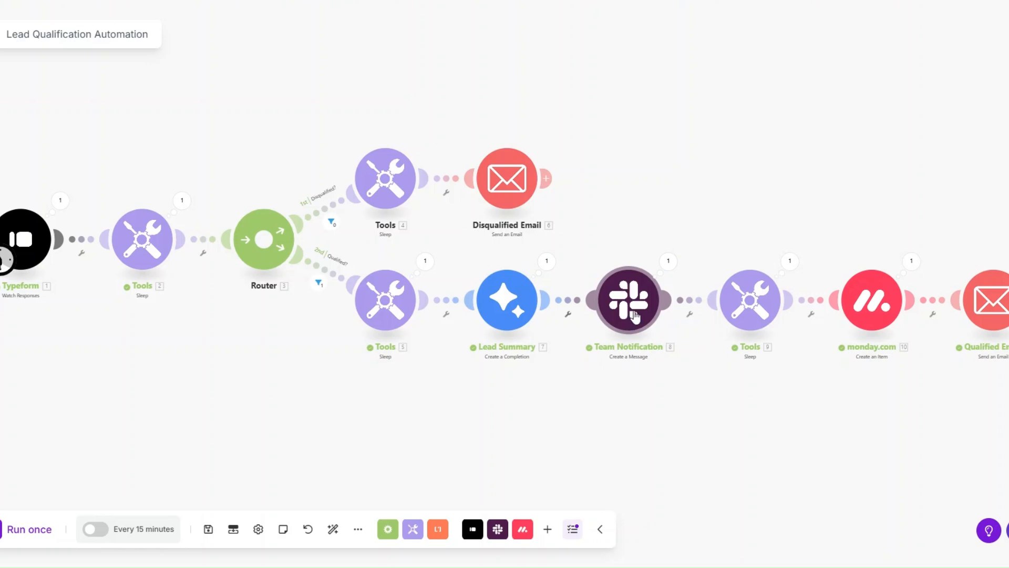
click(668, 261)
click(728, 390)
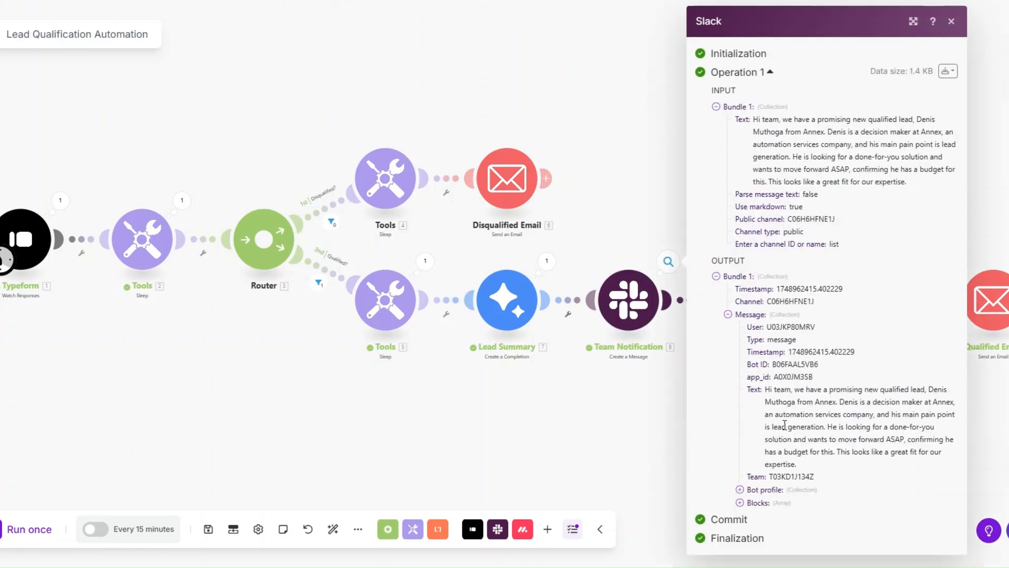
click(670, 386)
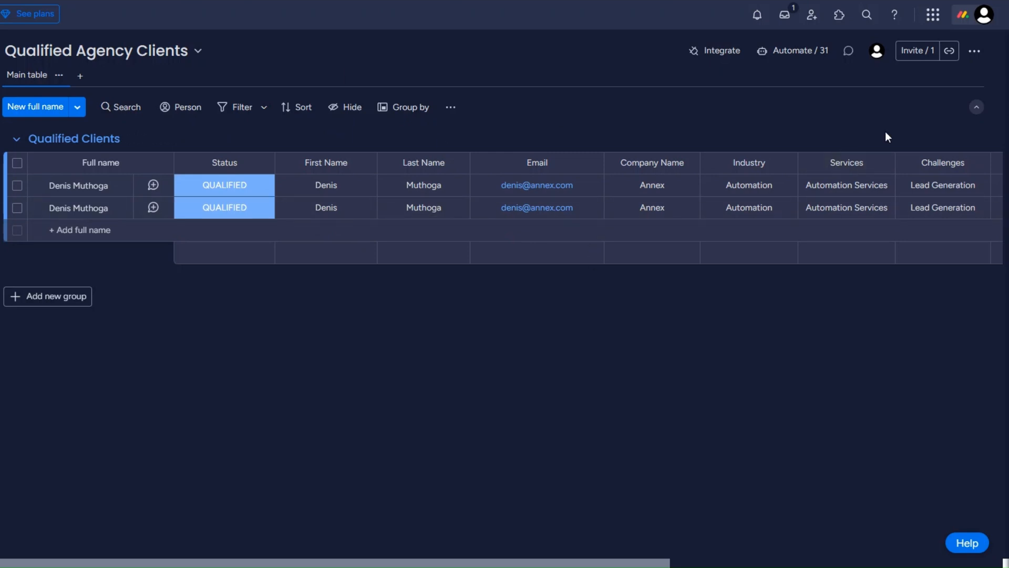
- Switch to monday.com and check every column of the lead records on the Qualified Agency Clients board
scroll(626, 225, right, 5)
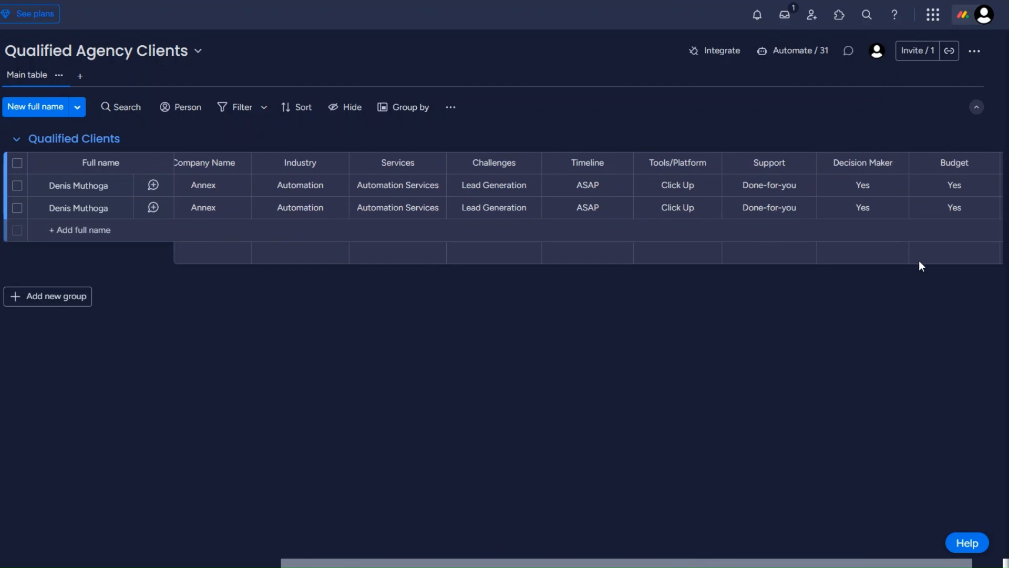
scroll(263, 560, left, 6)
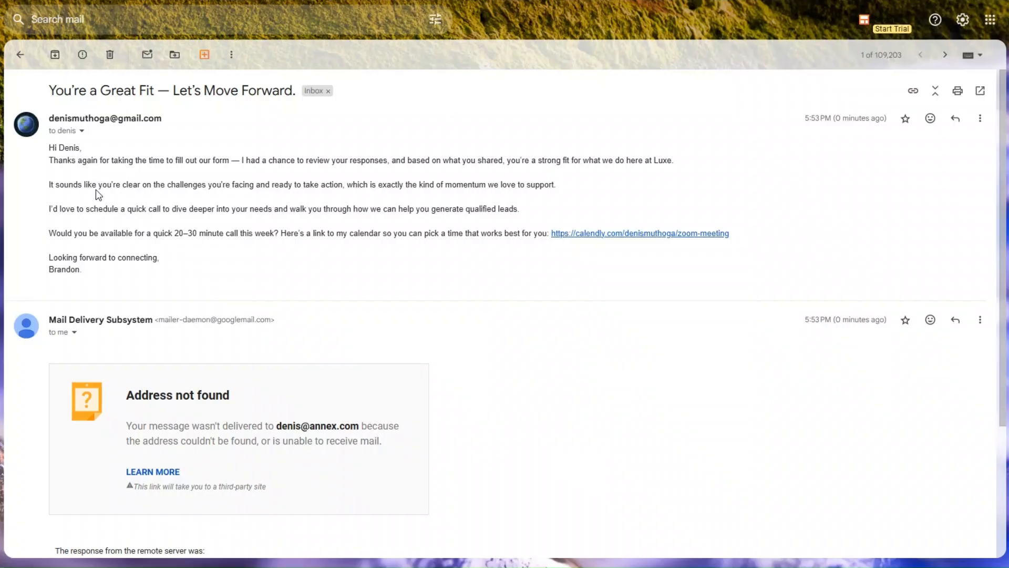
- Switch to Gmail and read the qualified lead's booking email, plus the subject and body of the disqualified lead's email
drag(49, 144, 154, 265)
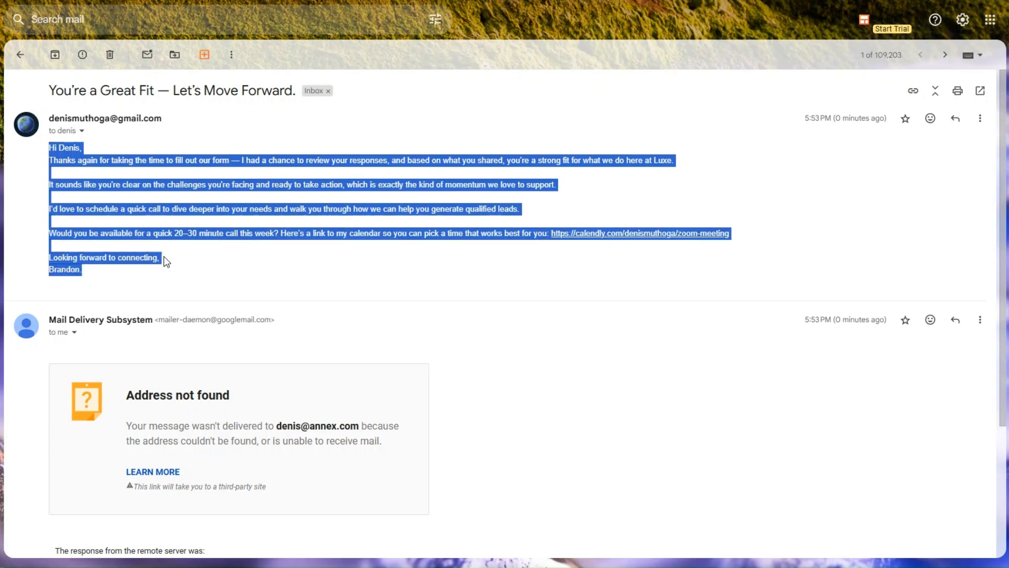
click(165, 261)
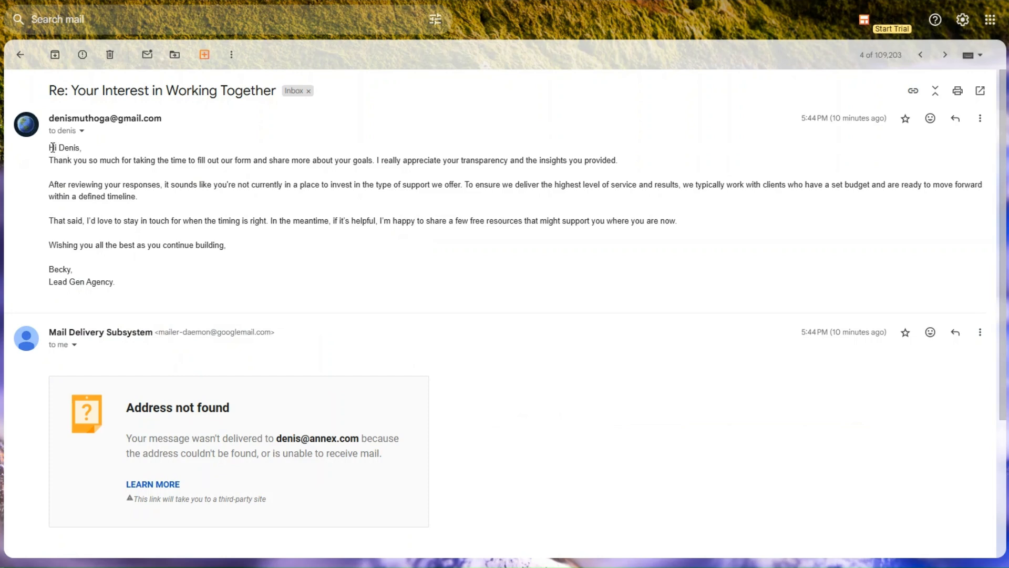
drag(47, 91, 277, 88)
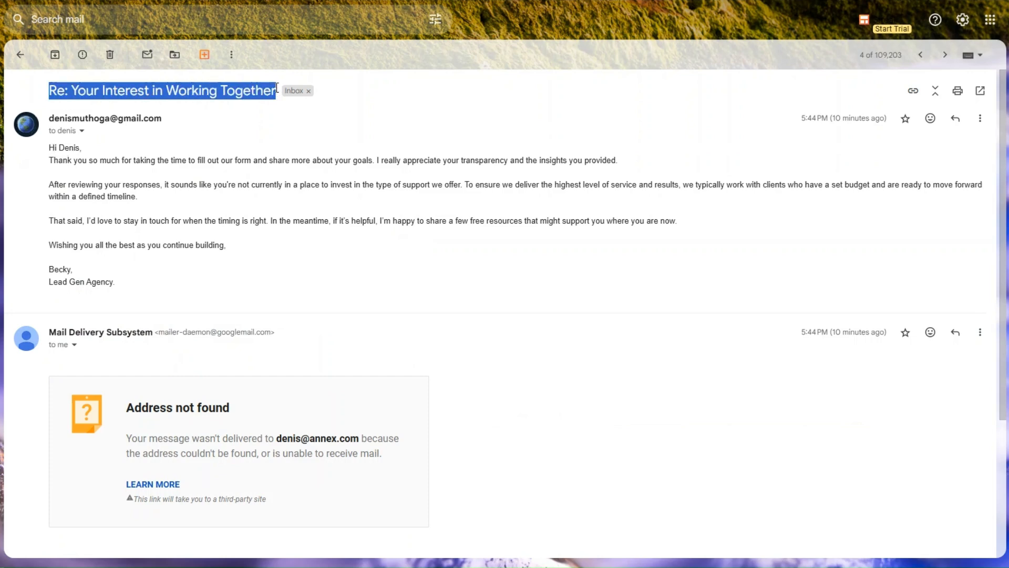
drag(49, 146, 142, 285)
click(160, 274)
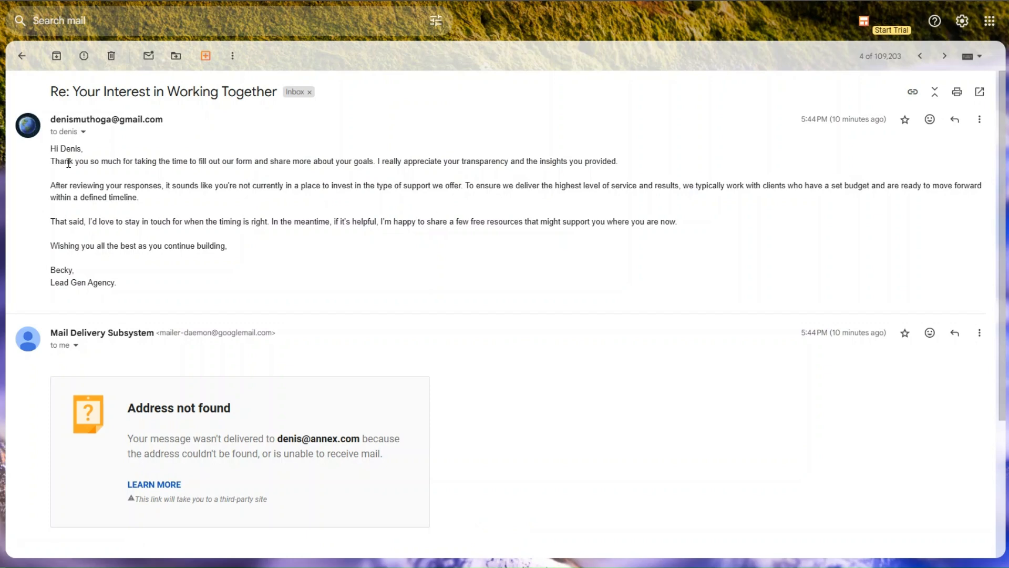
- Return to the Make scenario and look over the Lead Summary module's run output again
drag(52, 93, 271, 93)
click(53, 149)
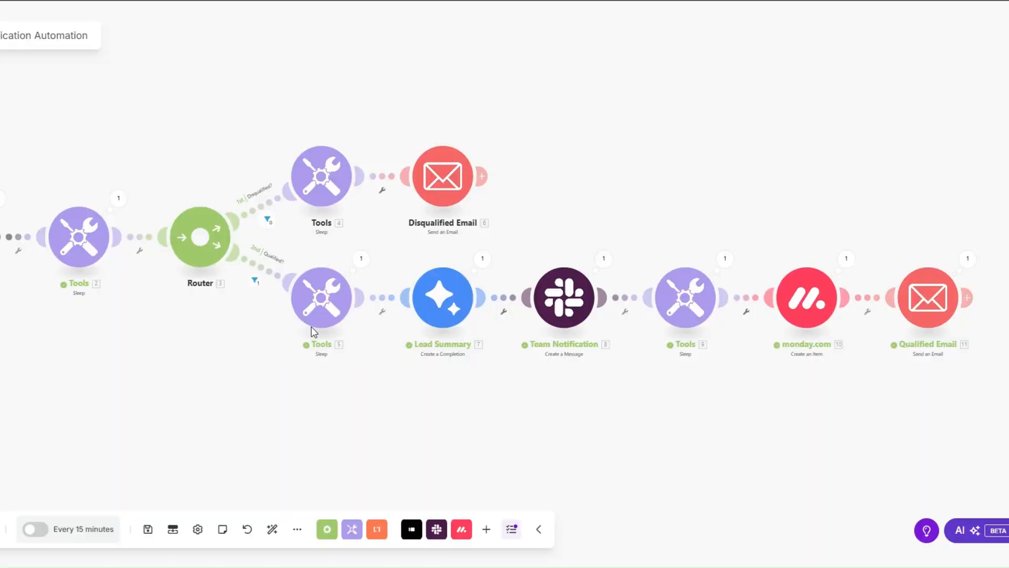
click(484, 263)
key(Escape)
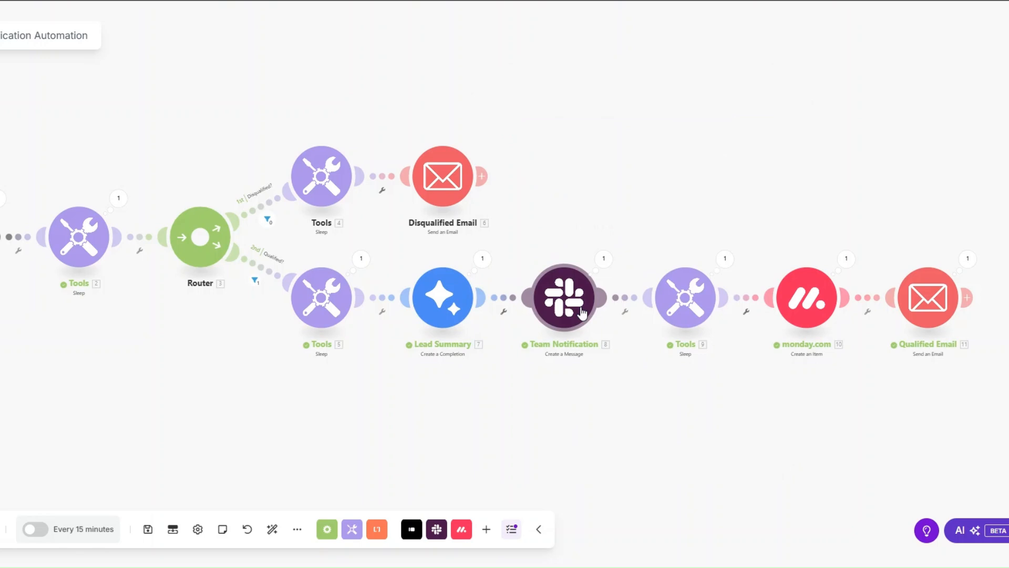